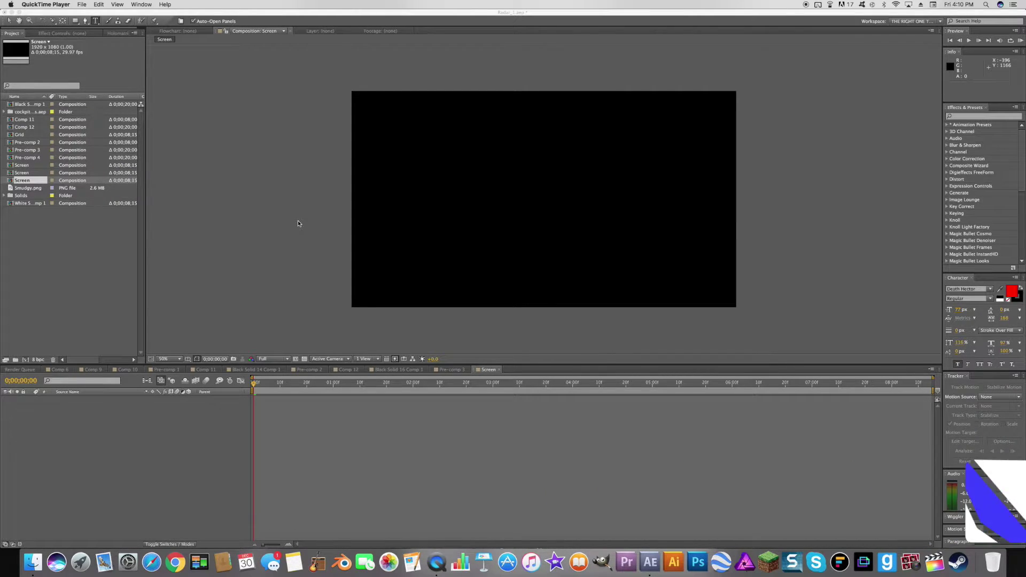
# Open the Comp 9 tab to preview the finished glowing green radar monitor scene.
pyautogui.click(98, 370)
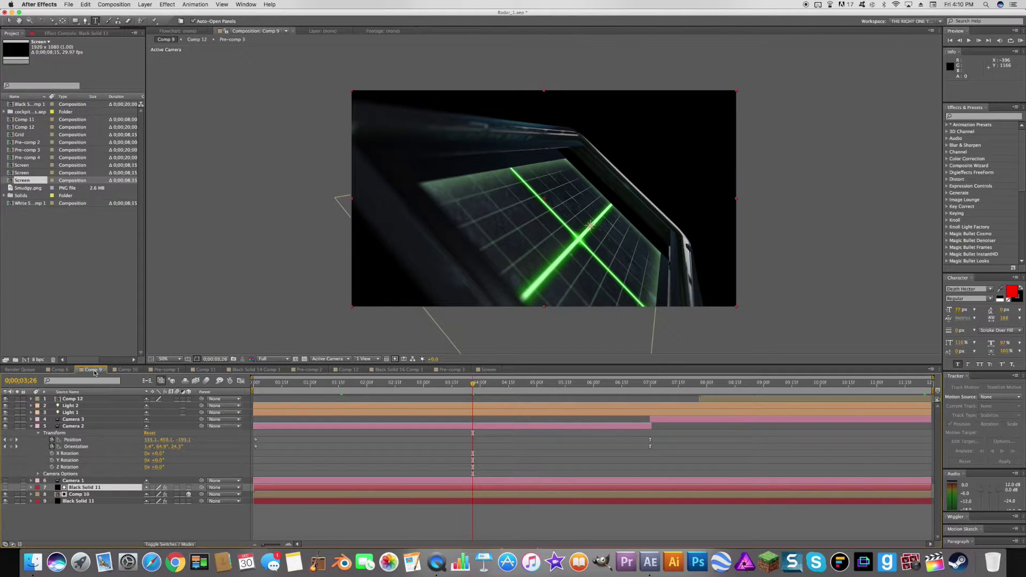
# Create a composition named Screen and add a white solid to it.
pyautogui.click(25, 359)
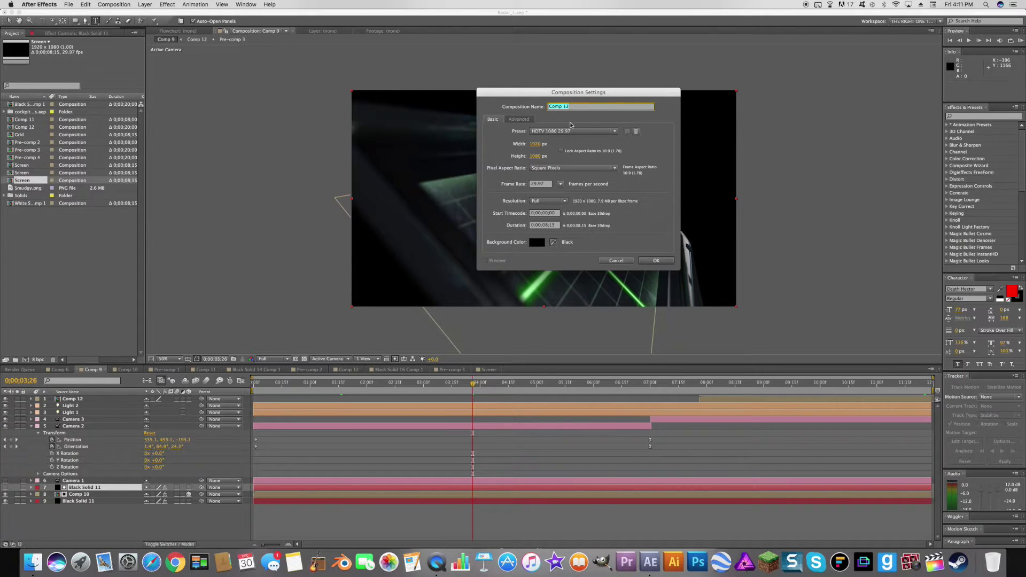
pyautogui.write('Screen')
pyautogui.press('Return')
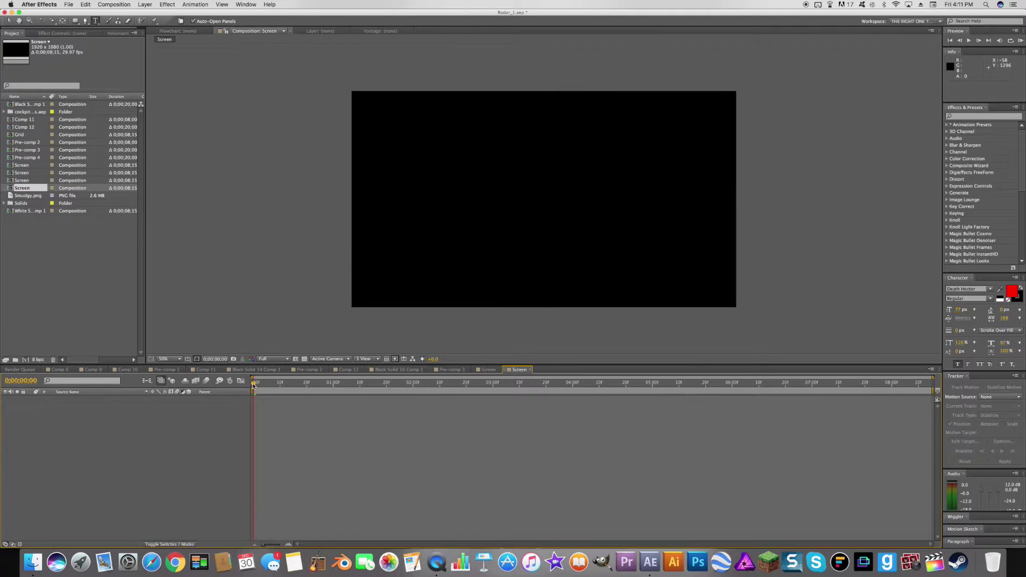
pyautogui.rightClick(212, 425)
pyautogui.moveTo(257, 429)
pyautogui.click(321, 449)
pyautogui.click(613, 234)
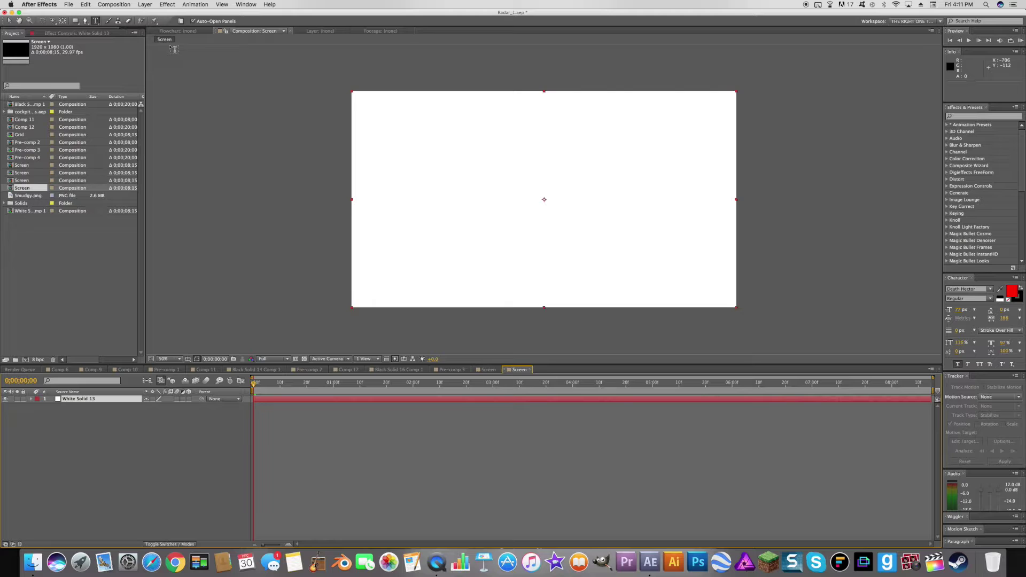
# Apply the Grid effect to the white solid to draw white grid lines on black.
pyautogui.rightClick(74, 87)
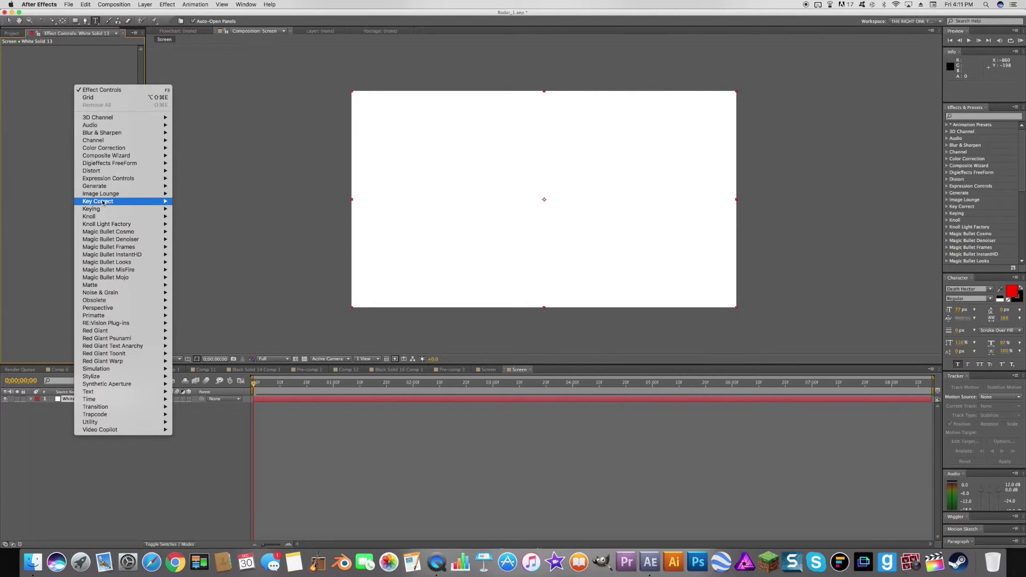
pyautogui.moveTo(114, 188)
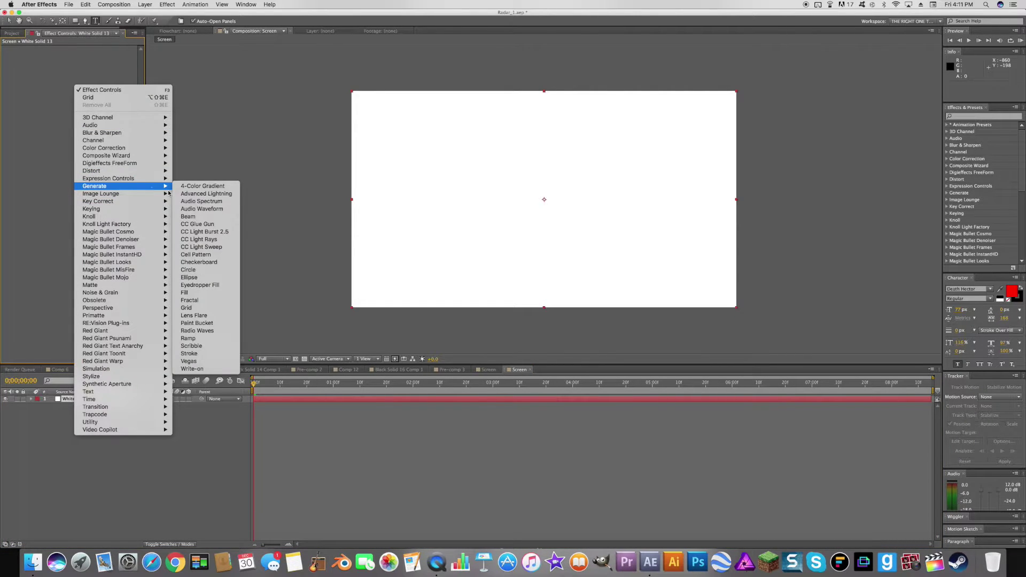
pyautogui.click(186, 309)
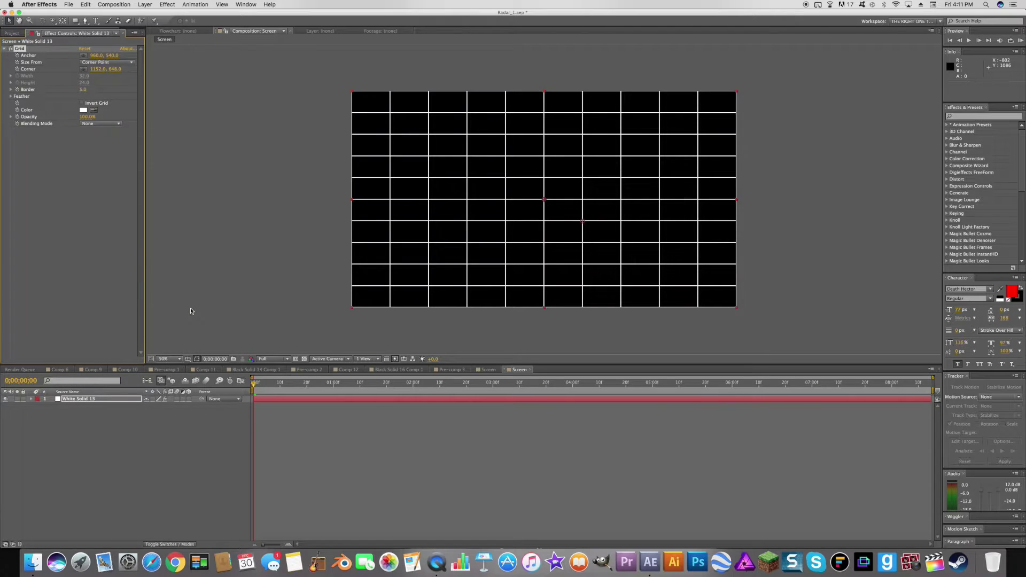
pyautogui.click(960, 118)
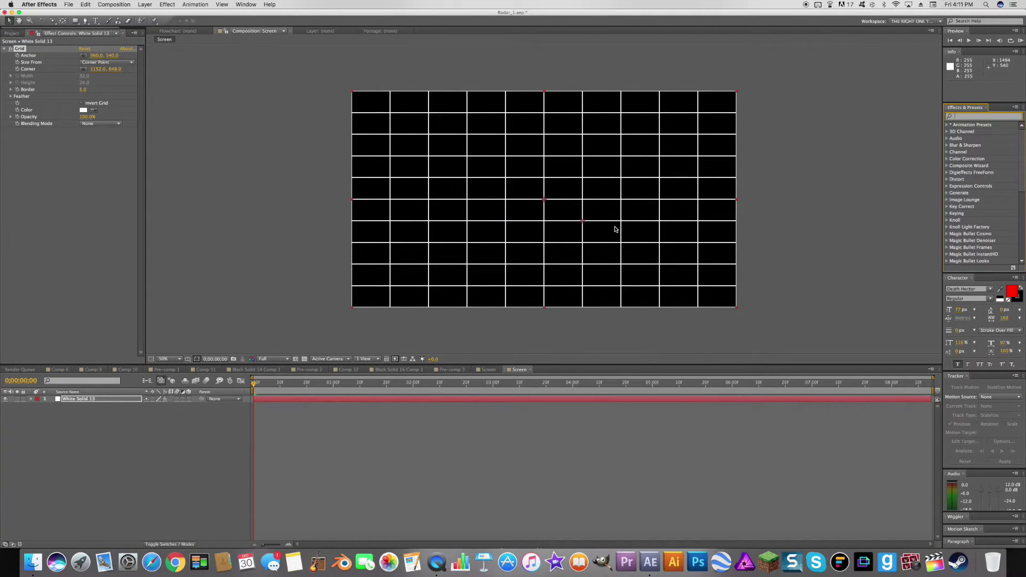
pyautogui.click(83, 184)
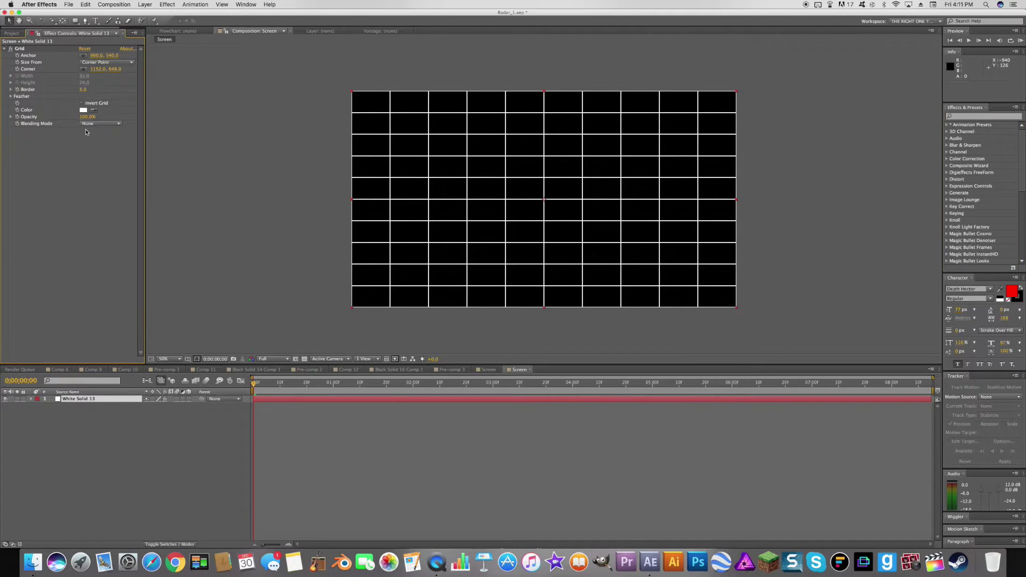
# Pre-compose the grid solid, moving all attributes, into a composition named Grid.
pyautogui.moveTo(75, 21); pyautogui.dragTo(99, 42)
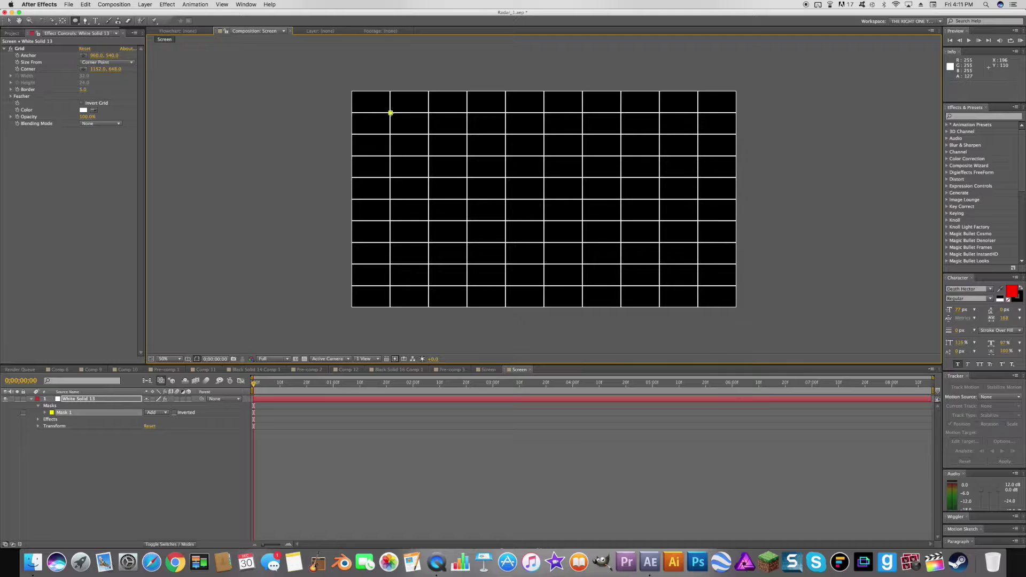
pyautogui.moveTo(390, 113); pyautogui.dragTo(713, 287)
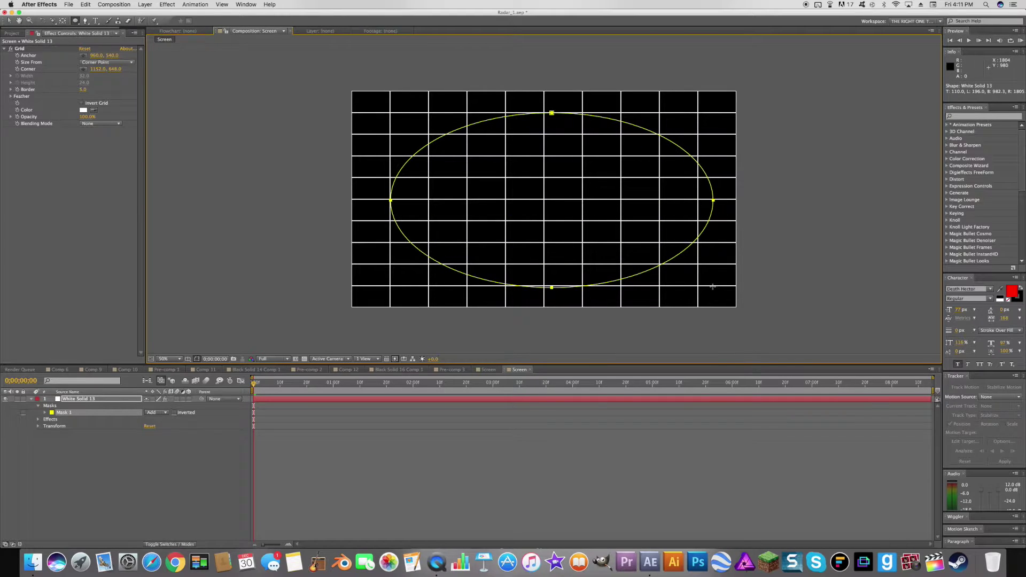
pyautogui.press('super+z')
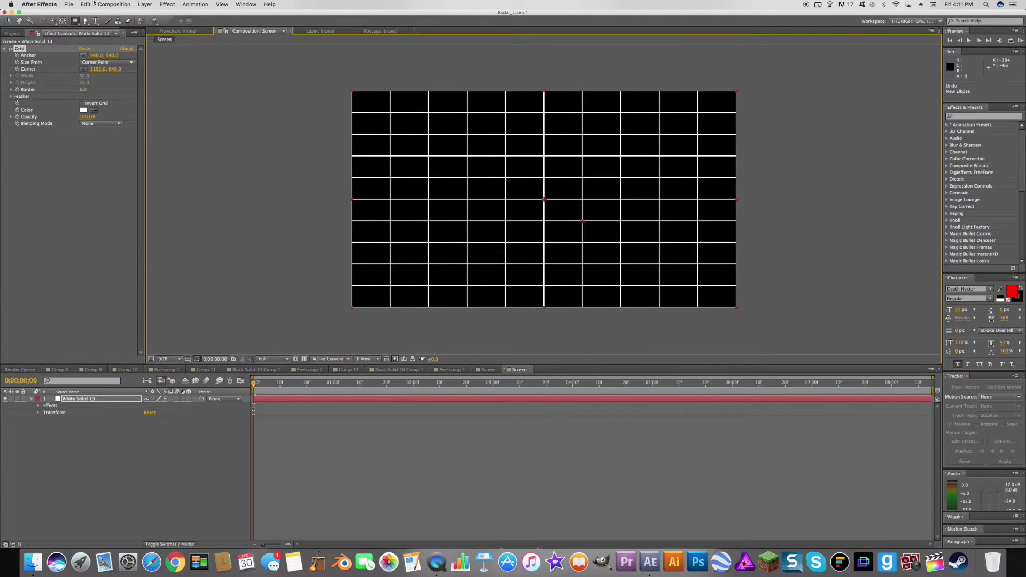
pyautogui.click(146, 3)
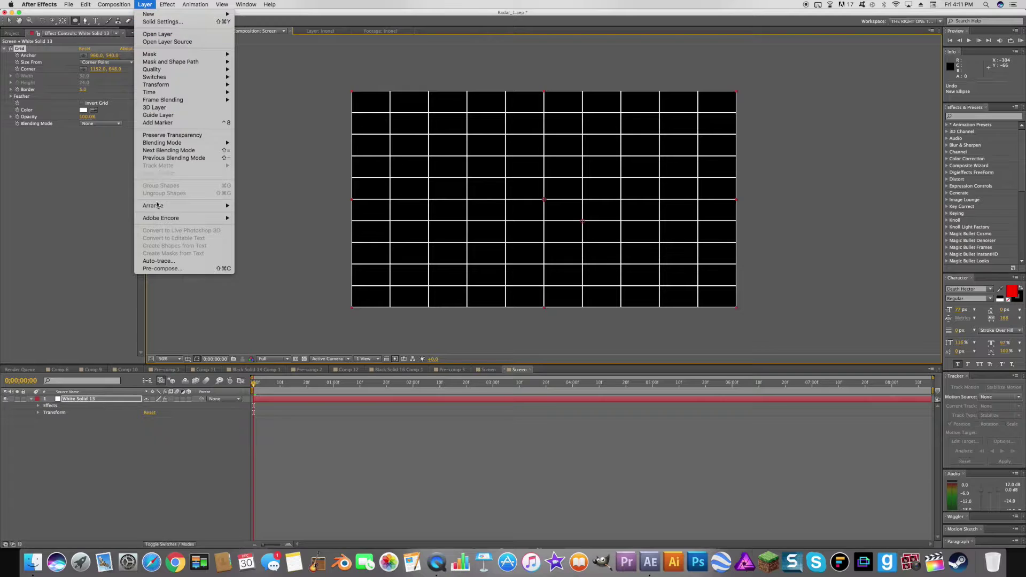
pyautogui.click(160, 271)
pyautogui.click(446, 254)
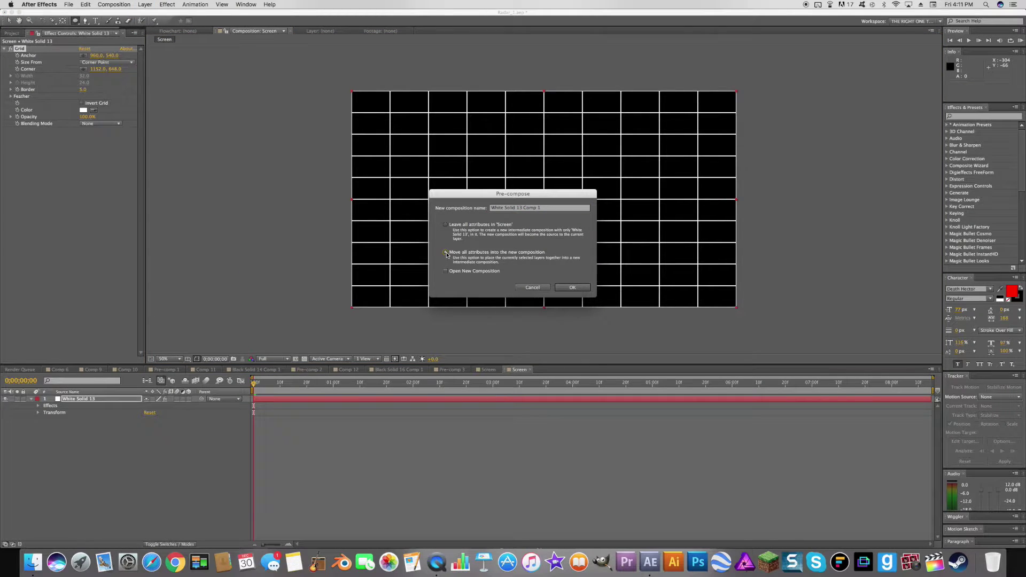
pyautogui.moveTo(549, 207); pyautogui.dragTo(487, 213)
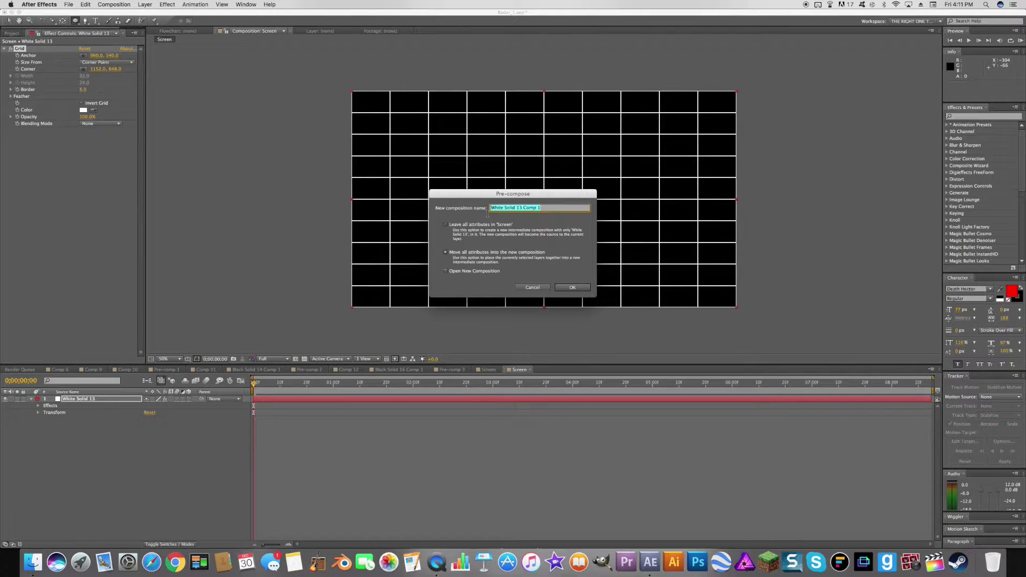
pyautogui.write('Grid')
pyautogui.press('Return')
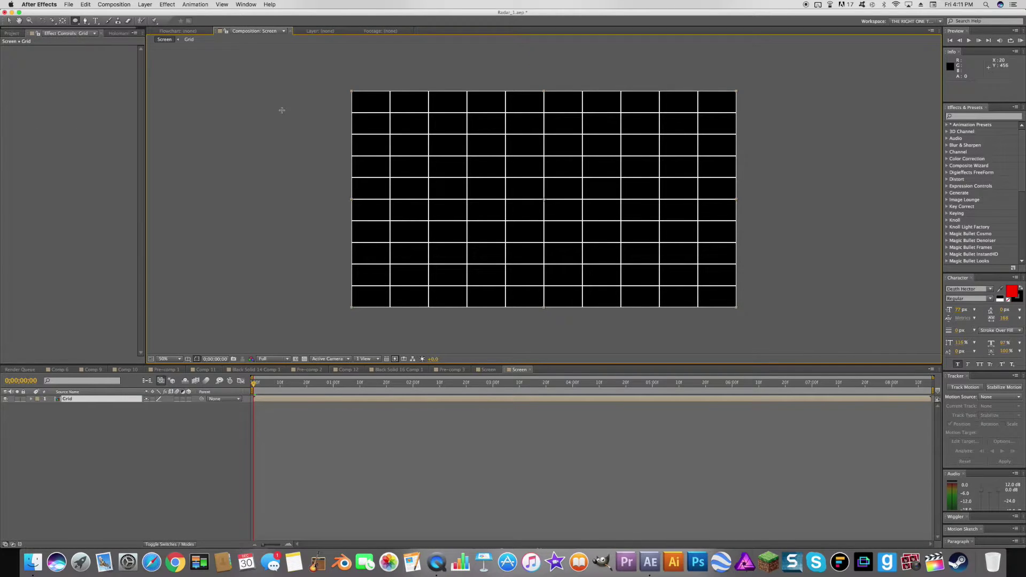
# Give Grid an elliptical mask shifted up, with about 266 px feather and 119 px expansion.
pyautogui.moveTo(374, 124); pyautogui.dragTo(717, 300)
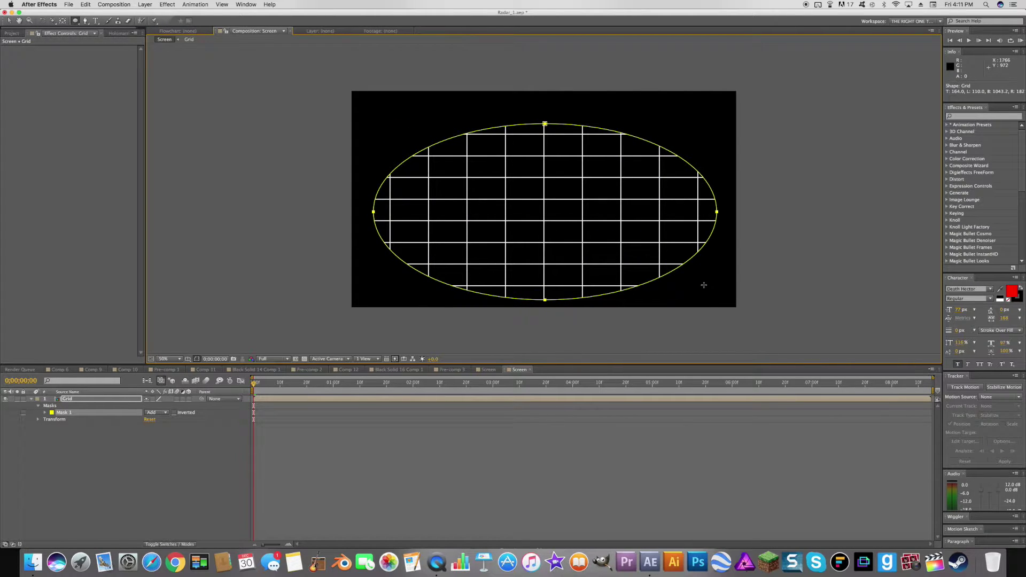
pyautogui.press('v')
pyautogui.moveTo(545, 124); pyautogui.dragTo(541, 107)
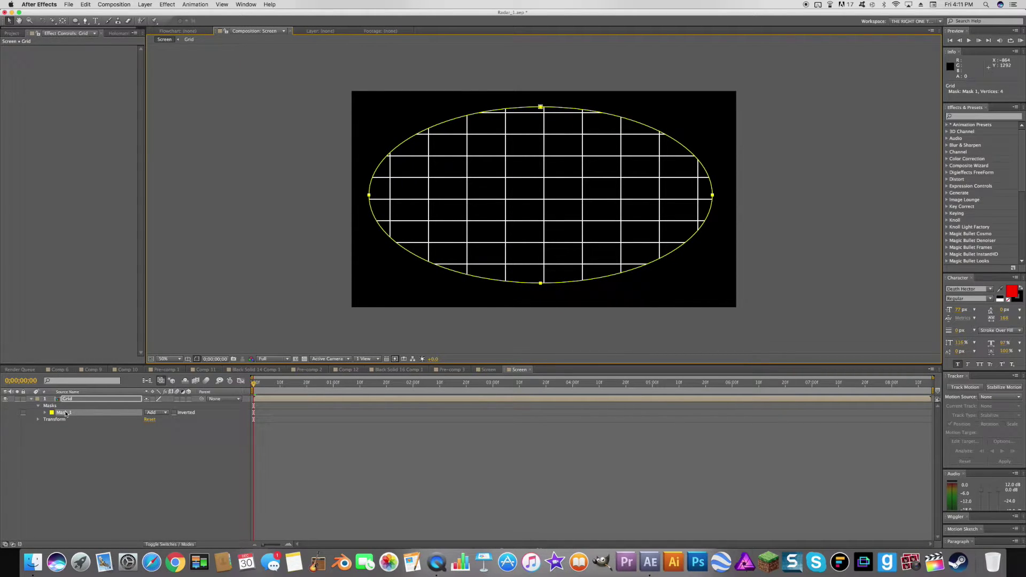
pyautogui.click(45, 413)
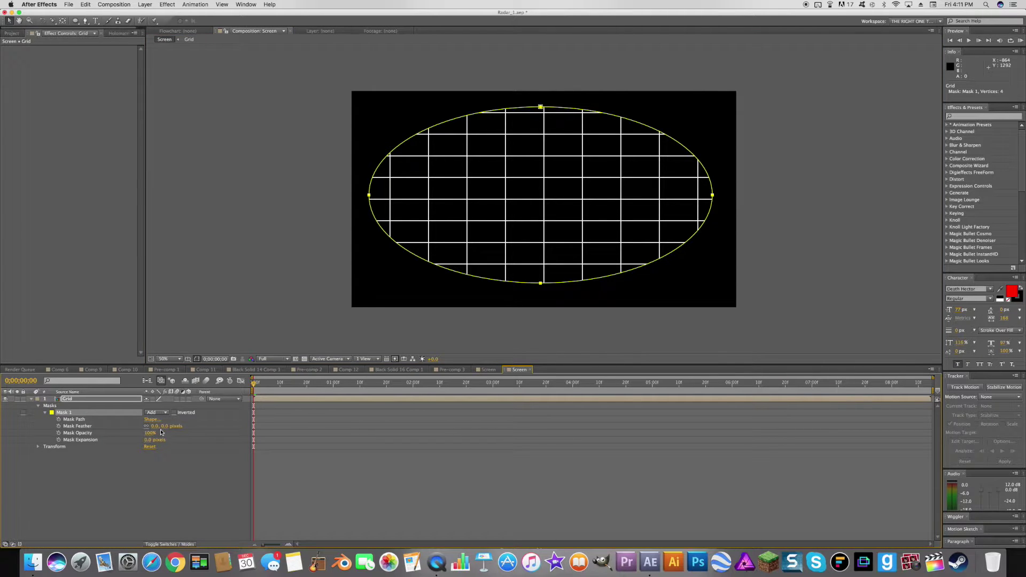
pyautogui.moveTo(160, 427); pyautogui.dragTo(262, 408)
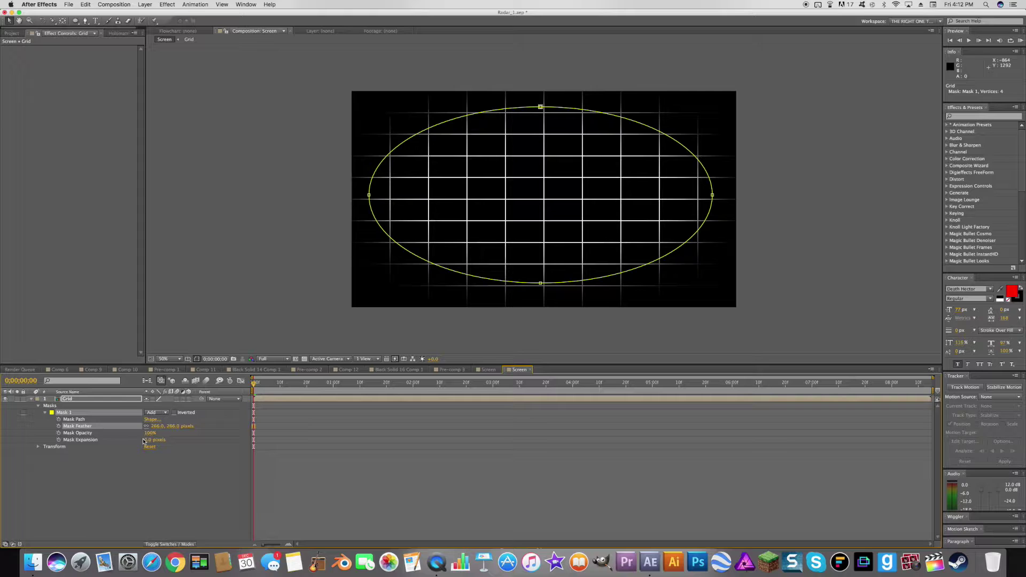
pyautogui.moveTo(145, 440); pyautogui.dragTo(193, 440)
pyautogui.rightClick(92, 512)
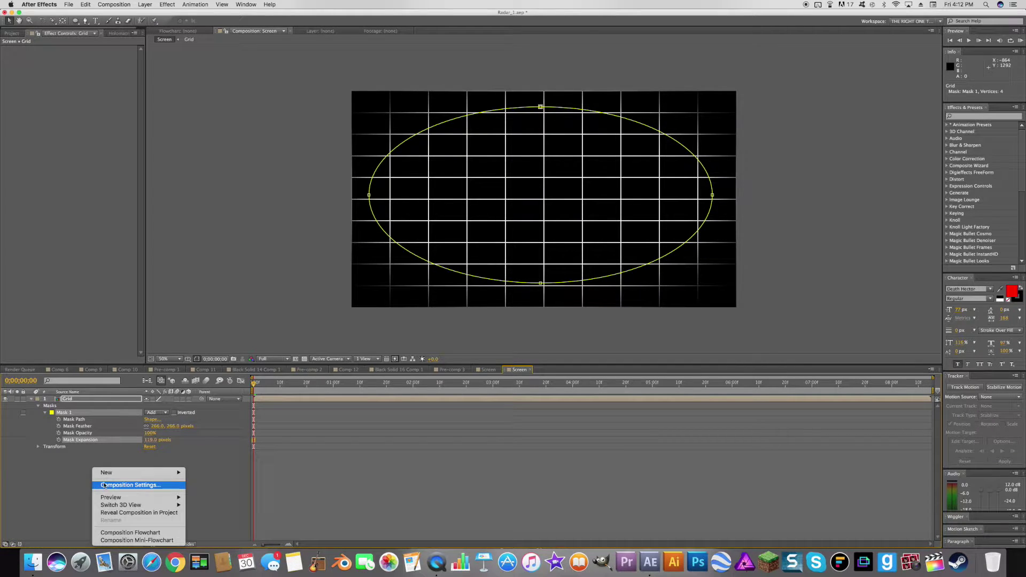
# Add a second white solid masked into a tall narrow vertical strip.
pyautogui.moveTo(114, 473)
pyautogui.click(226, 496)
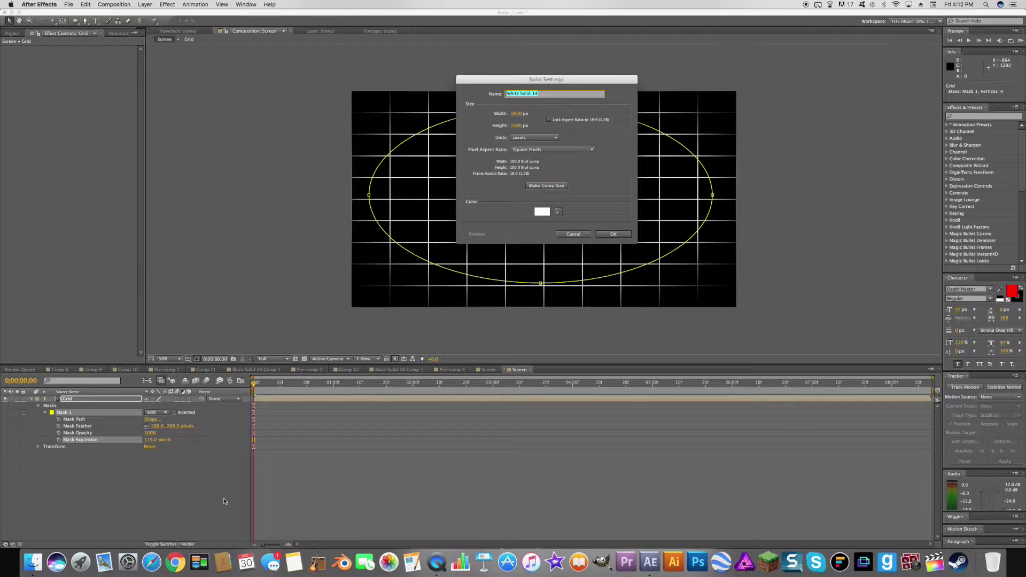
pyautogui.click(604, 236)
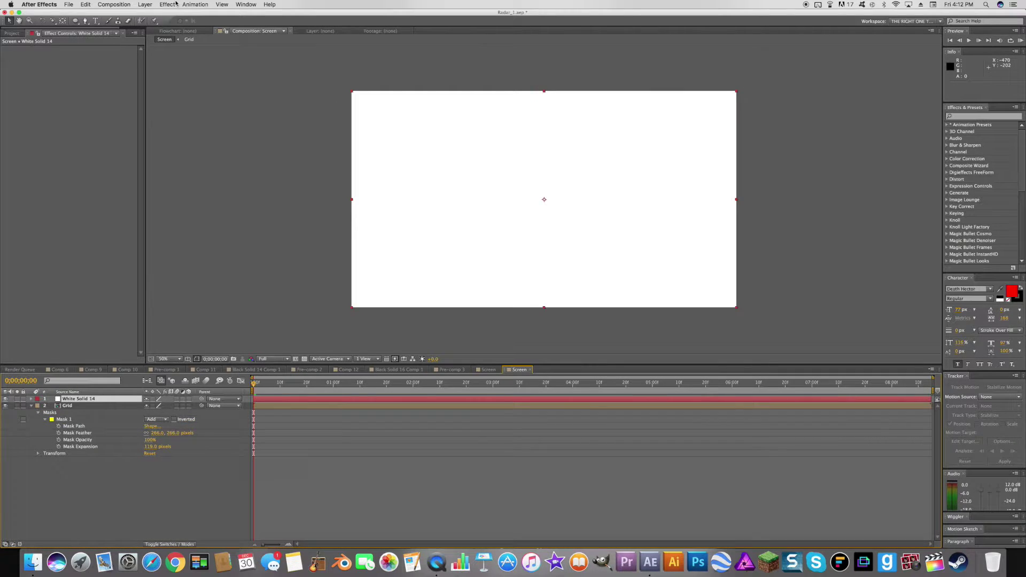
pyautogui.click(76, 22)
pyautogui.click(101, 21)
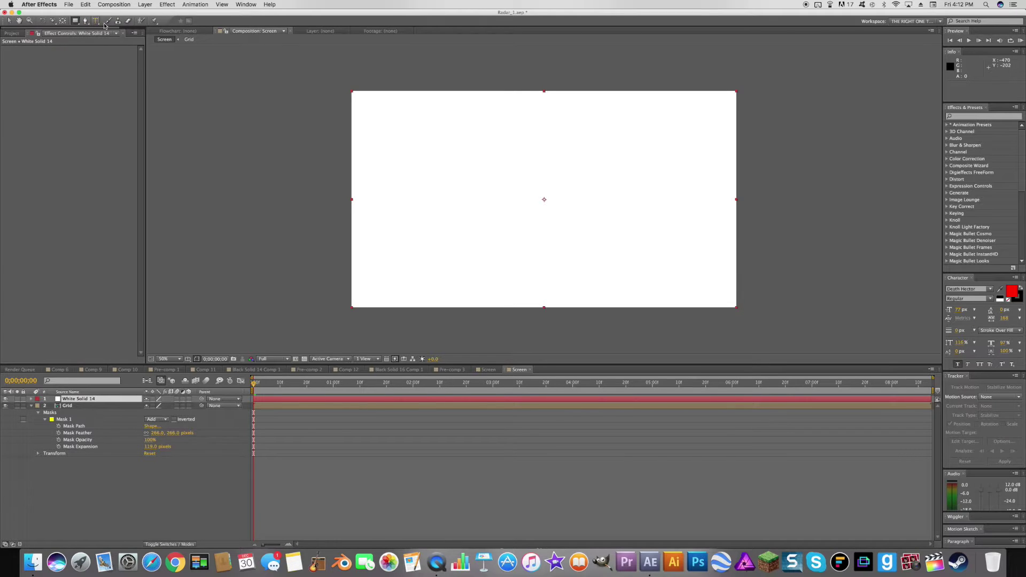
pyautogui.moveTo(536, 75); pyautogui.dragTo(535, 137)
pyautogui.moveTo(553, 229); pyautogui.dragTo(545, 330)
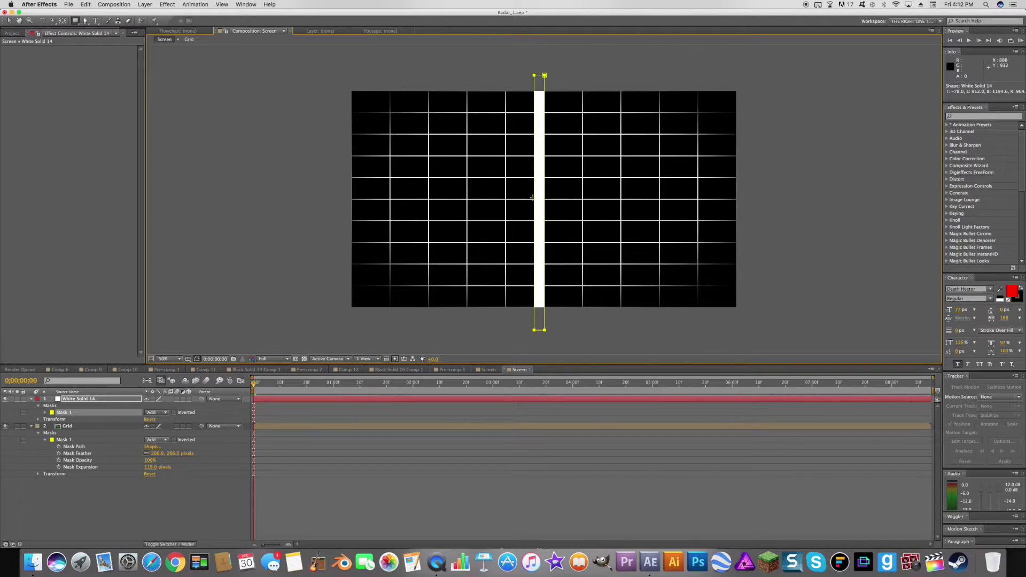
pyautogui.press('v')
pyautogui.moveTo(545, 76); pyautogui.dragTo(549, 75)
# Duplicate the strip and rotate the copy 90° into a horizontal bar.
pyautogui.click(93, 401)
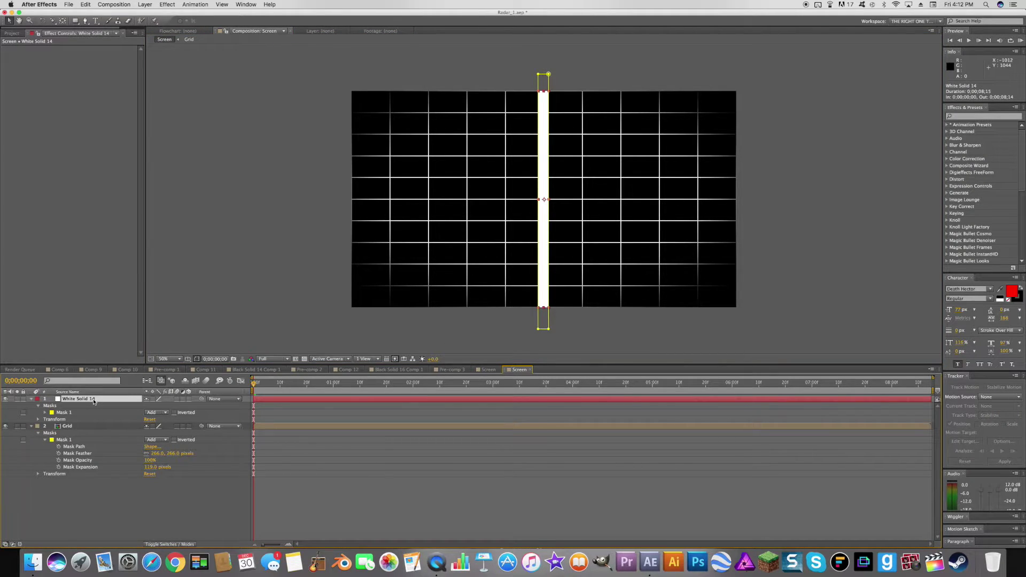
pyautogui.press('super+d')
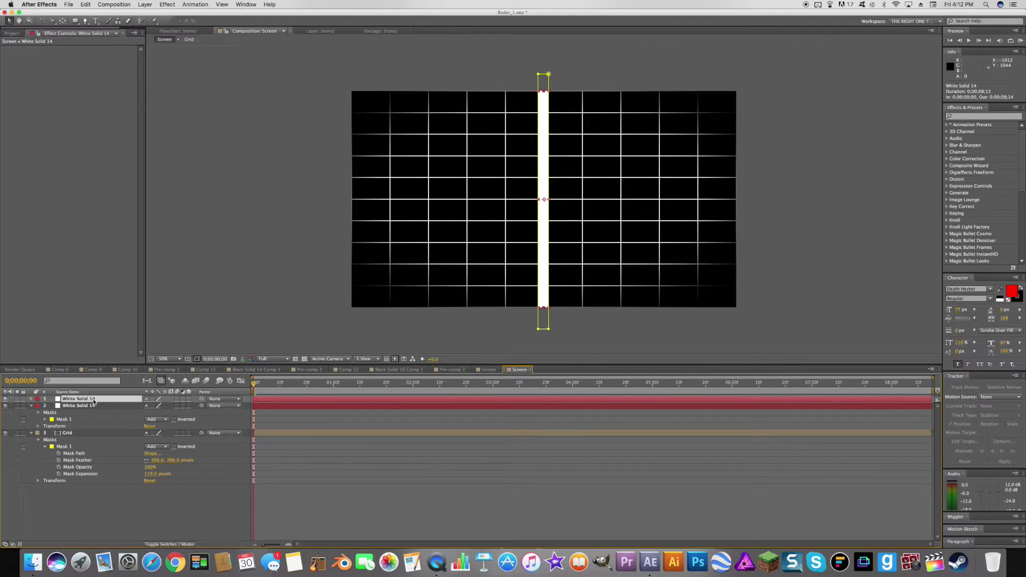
pyautogui.press('r')
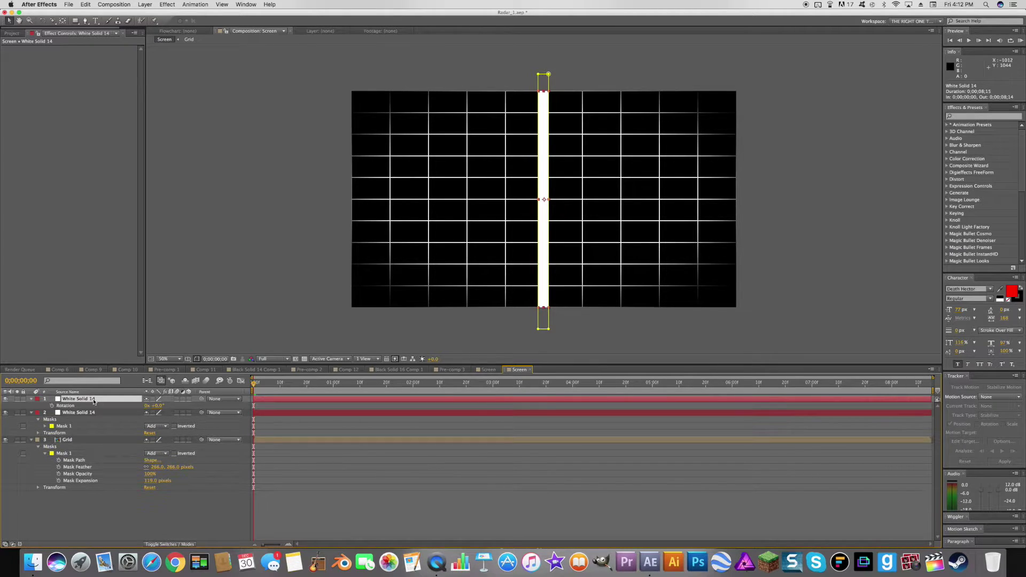
pyautogui.click(157, 406)
pyautogui.write('90')
pyautogui.press('Return')
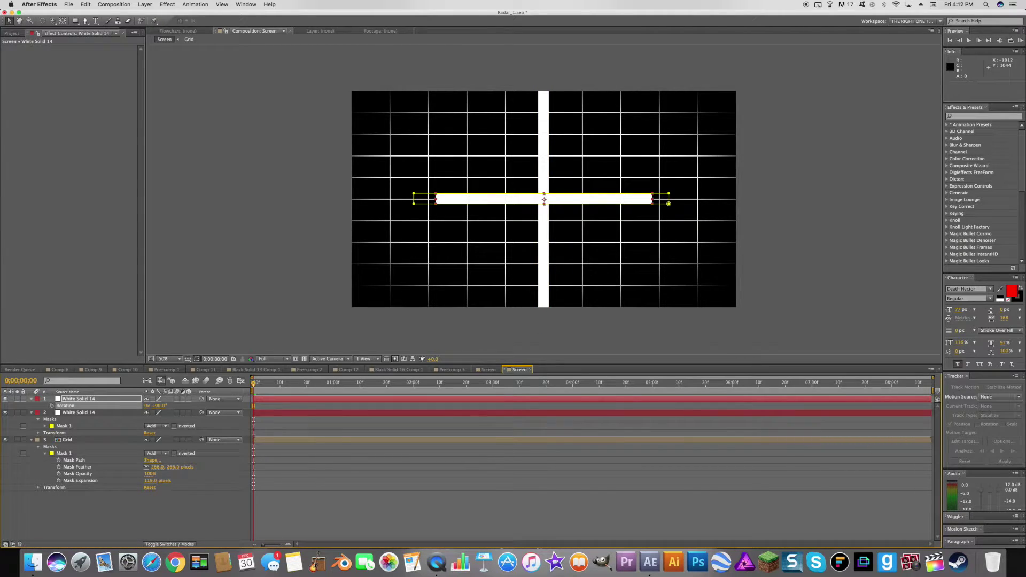
# Unlink the horizontal bar's scale and stretch its width to 190%.
pyautogui.press('s')
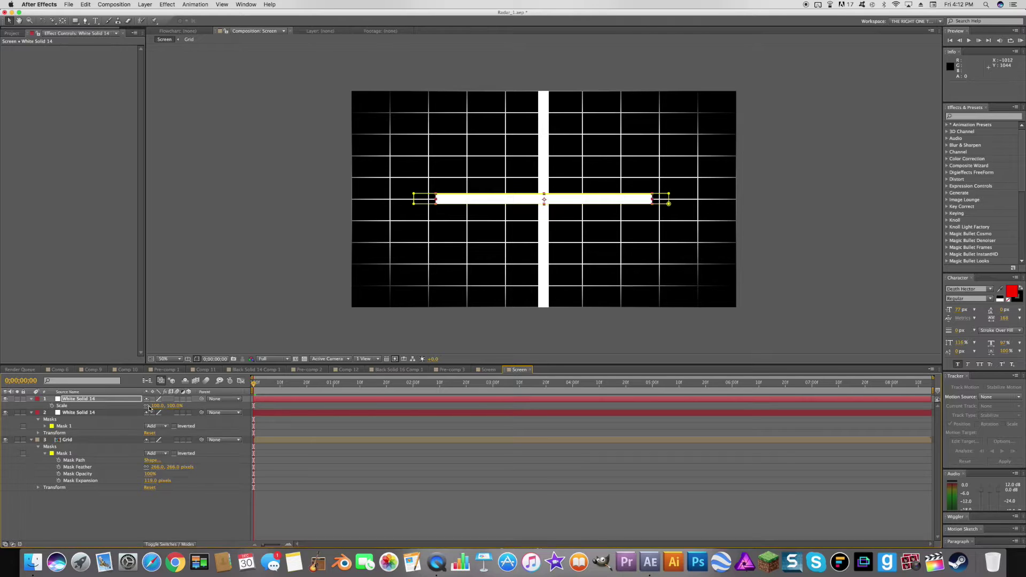
pyautogui.click(147, 406)
pyautogui.click(171, 405)
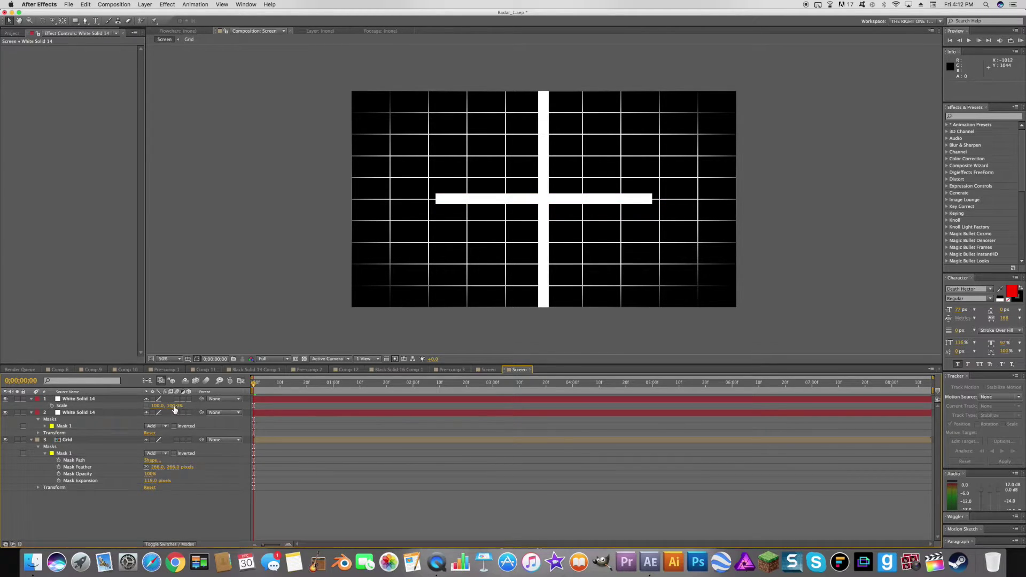
pyautogui.moveTo(175, 406); pyautogui.dragTo(212, 408)
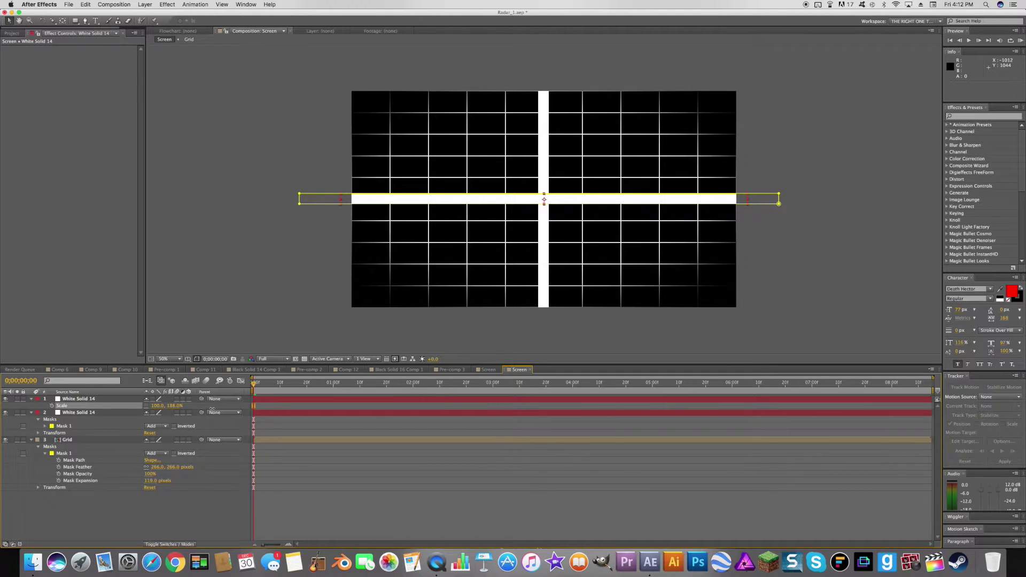
pyautogui.click(174, 507)
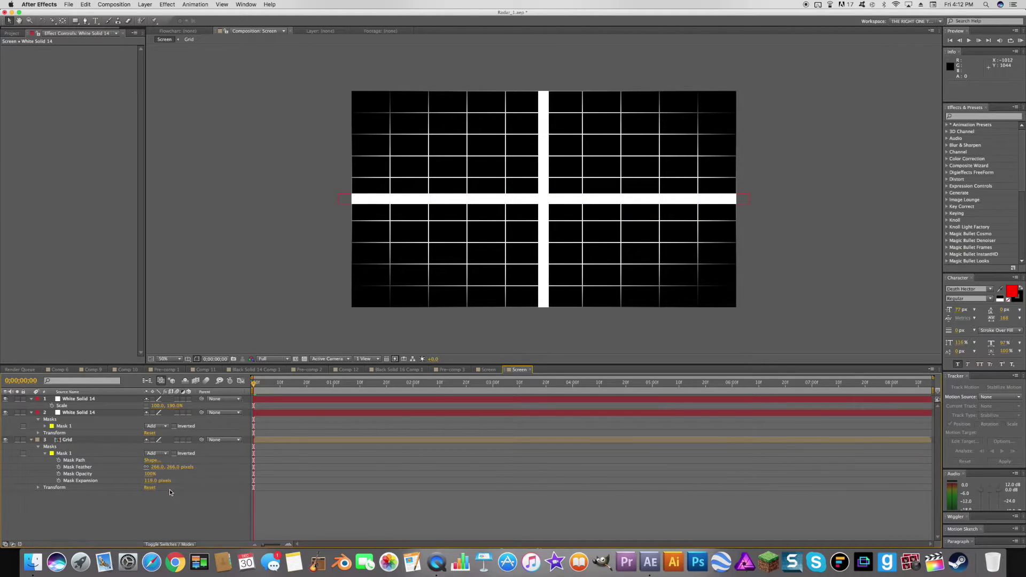
# Set both bars' Mask Expansion to -6 px to thin the crosshair.
pyautogui.click(76, 415)
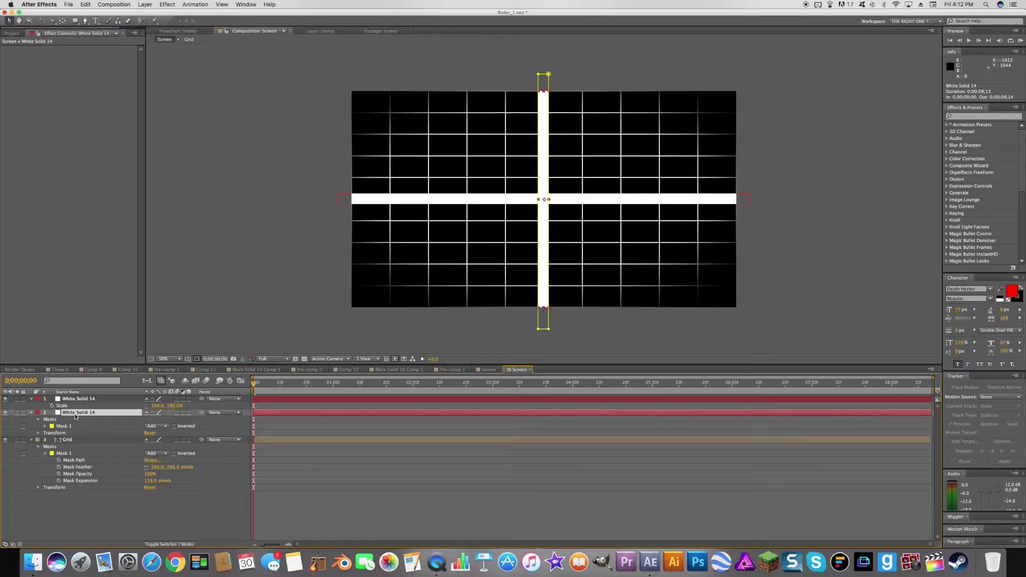
pyautogui.click(45, 426)
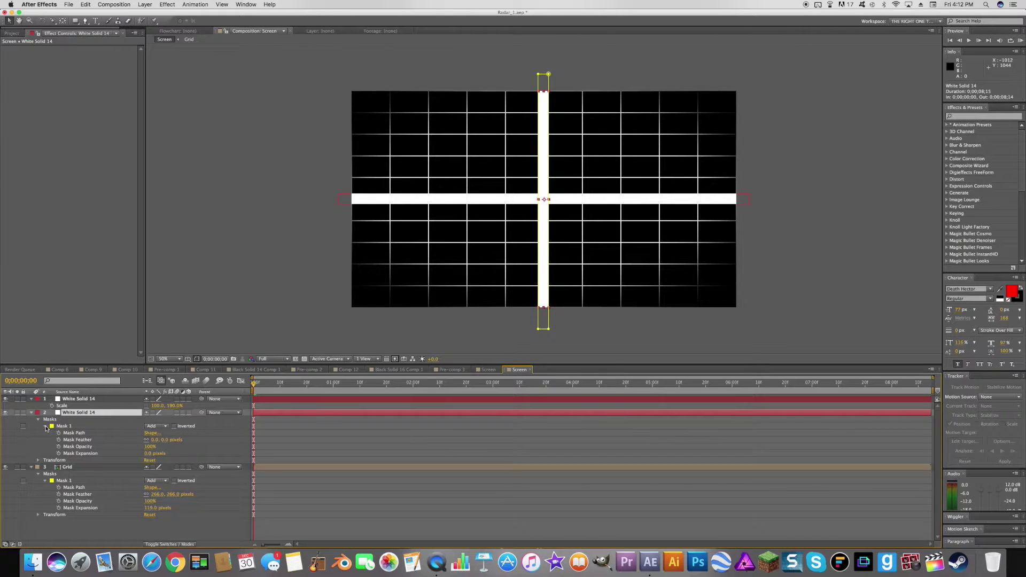
pyautogui.click(148, 453)
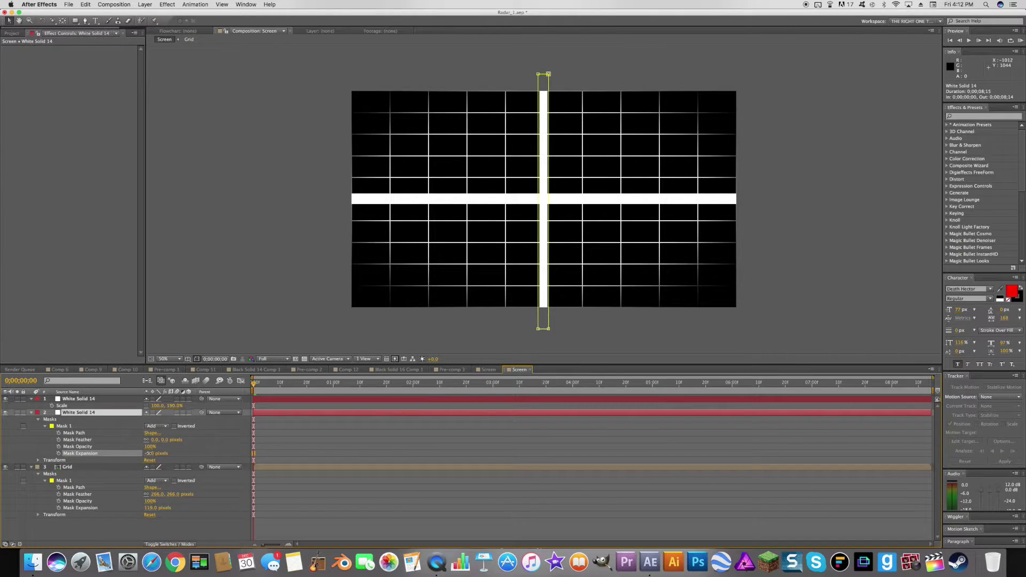
pyautogui.moveTo(149, 453); pyautogui.dragTo(143, 454)
pyautogui.click(86, 431)
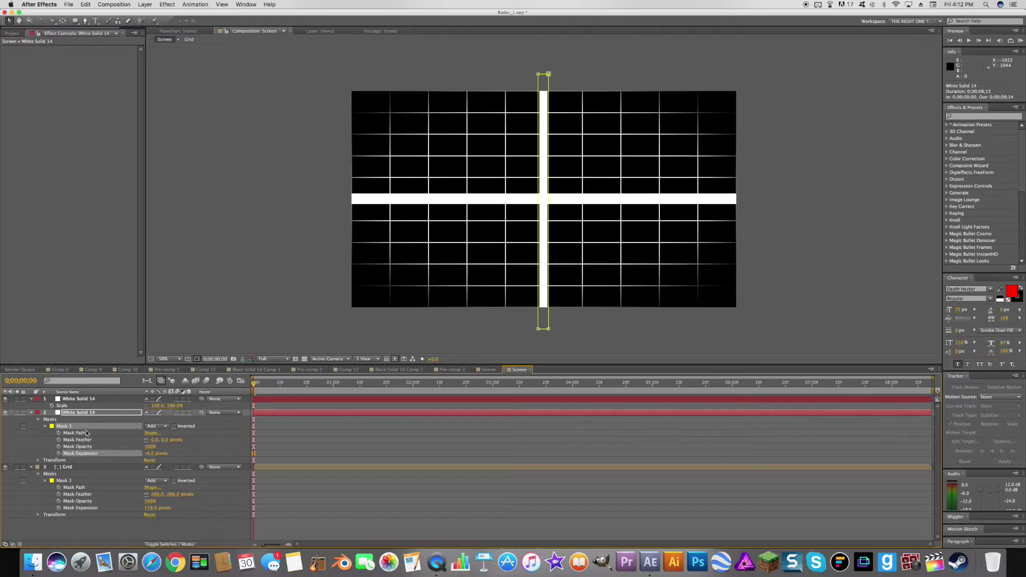
pyautogui.click(69, 400)
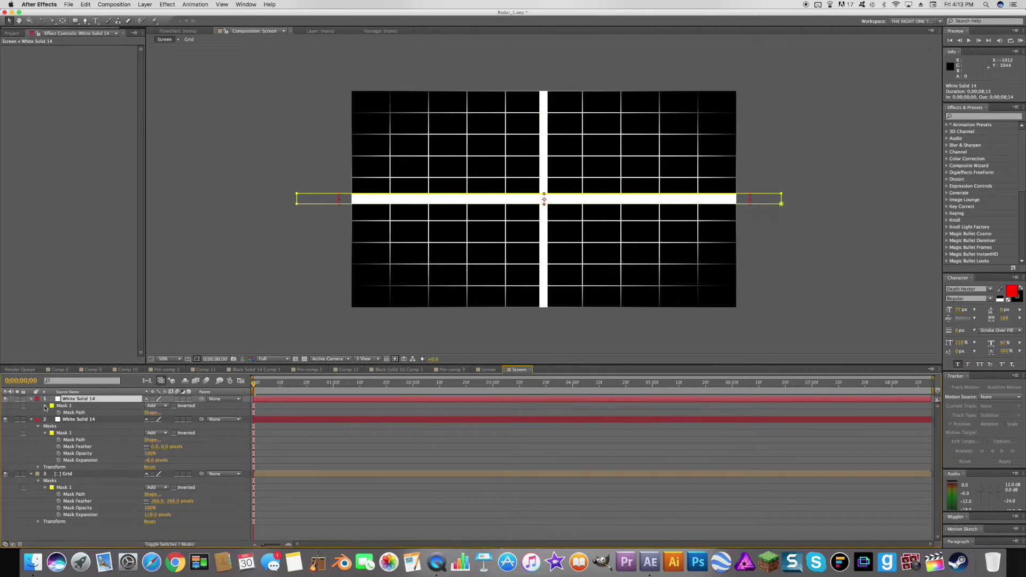
pyautogui.press('m')
pyautogui.press('m')
pyautogui.click(148, 433)
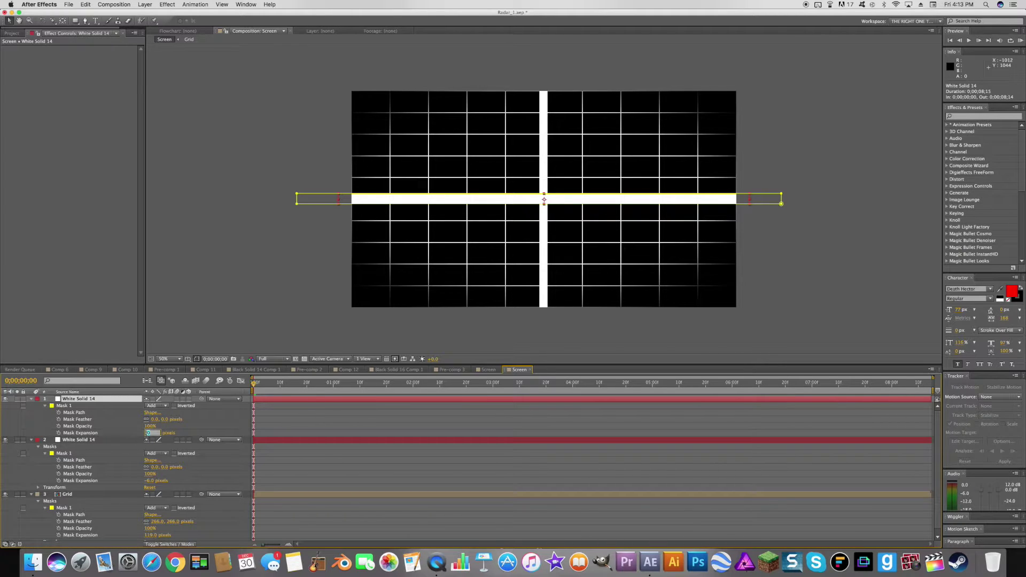
pyautogui.write('-6')
pyautogui.press('Return')
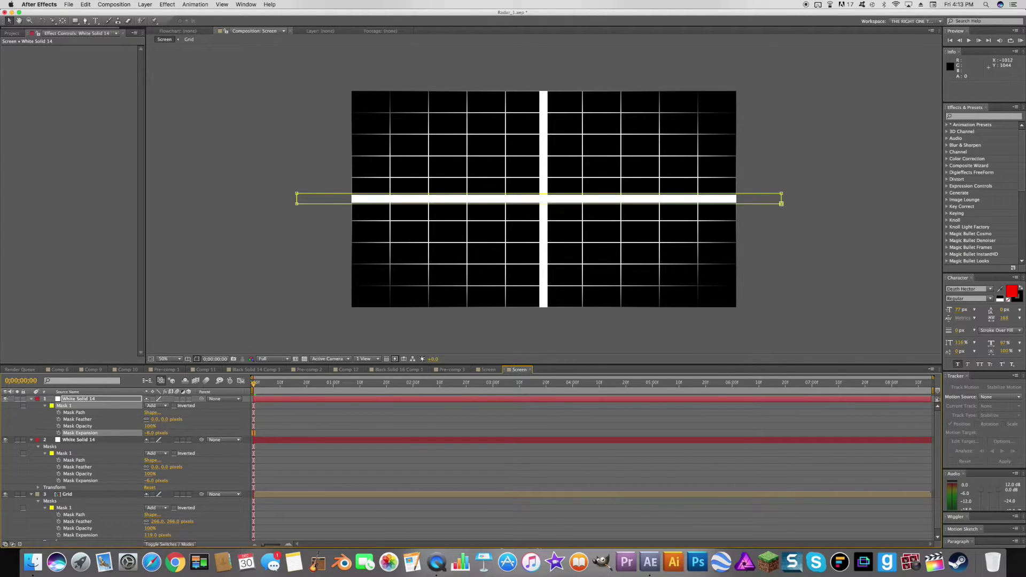
pyautogui.click(31, 400)
pyautogui.click(31, 406)
# Add a new white solid layer above the crosshair bars.
pyautogui.click(76, 496)
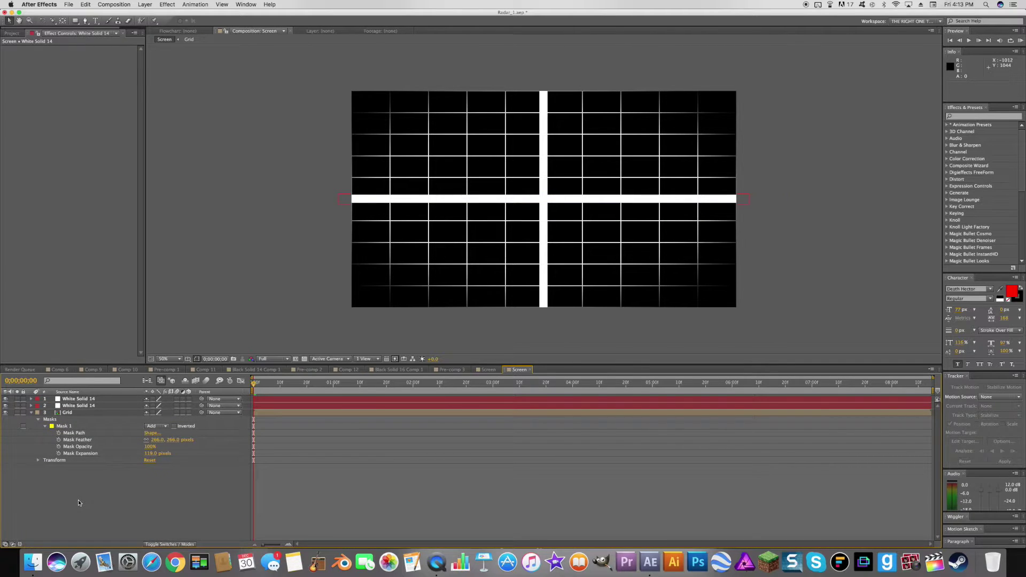
pyautogui.rightClick(78, 499)
pyautogui.moveTo(128, 472)
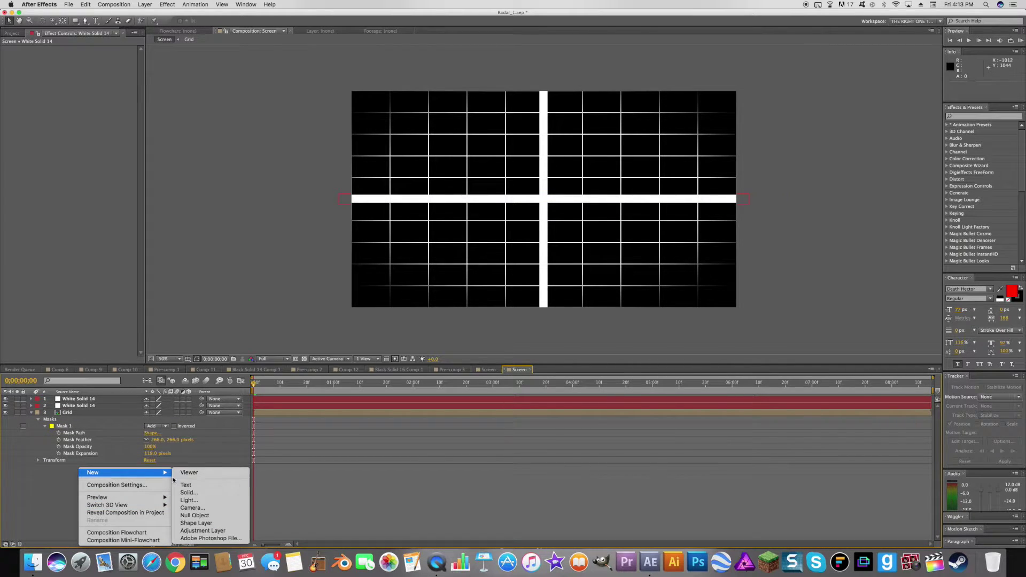
pyautogui.click(182, 493)
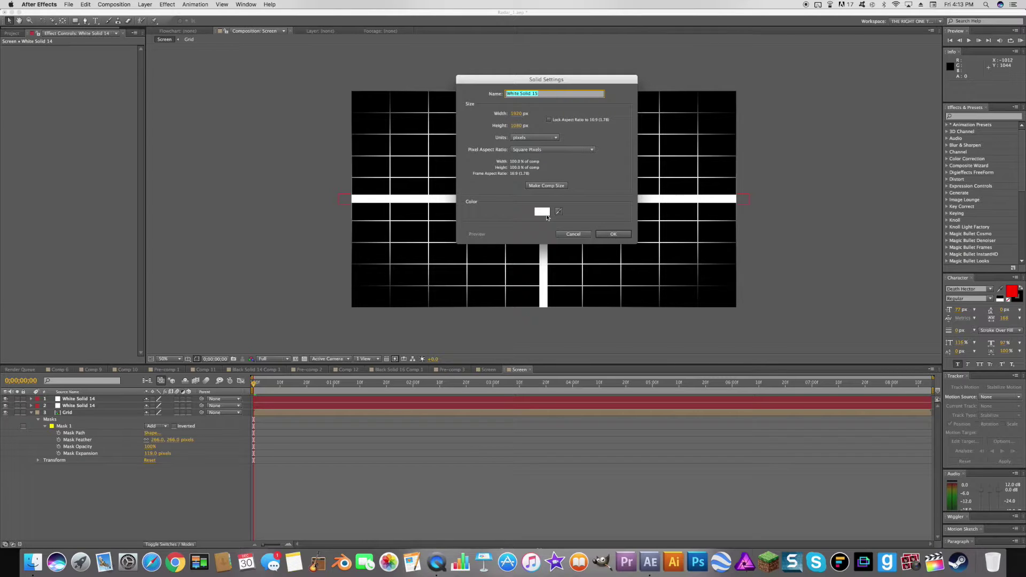
pyautogui.click(614, 234)
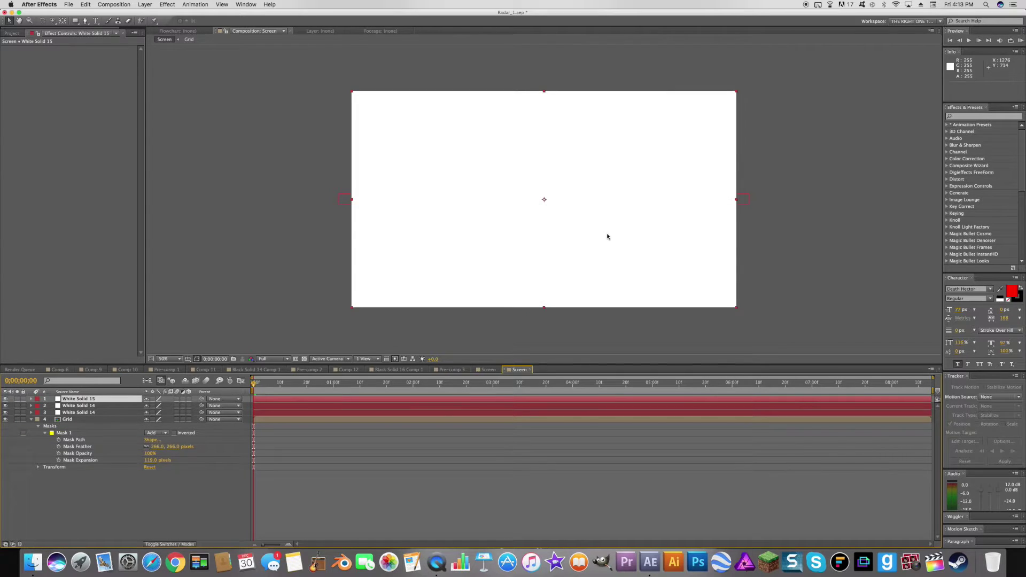
# Cut a Subtract rectangle mask from it with 152 px feather and 56 px expansion.
pyautogui.click(75, 21)
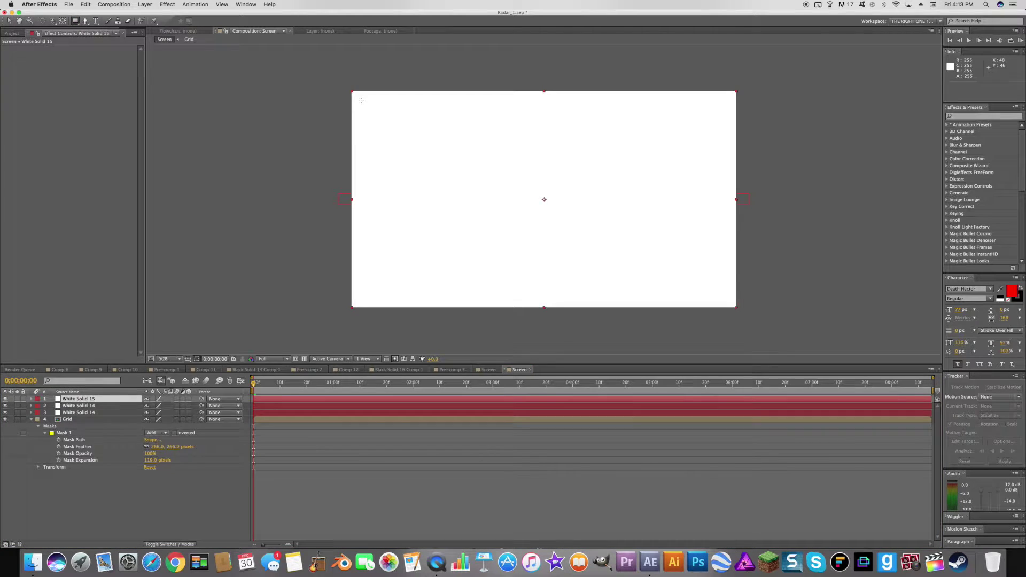
pyautogui.moveTo(362, 100); pyautogui.dragTo(722, 296)
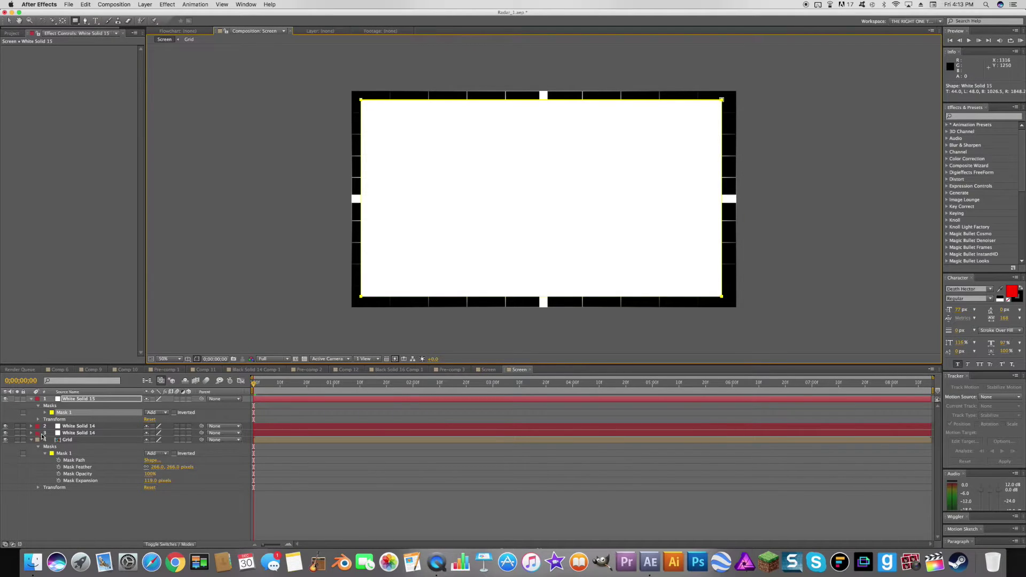
pyautogui.click(155, 412)
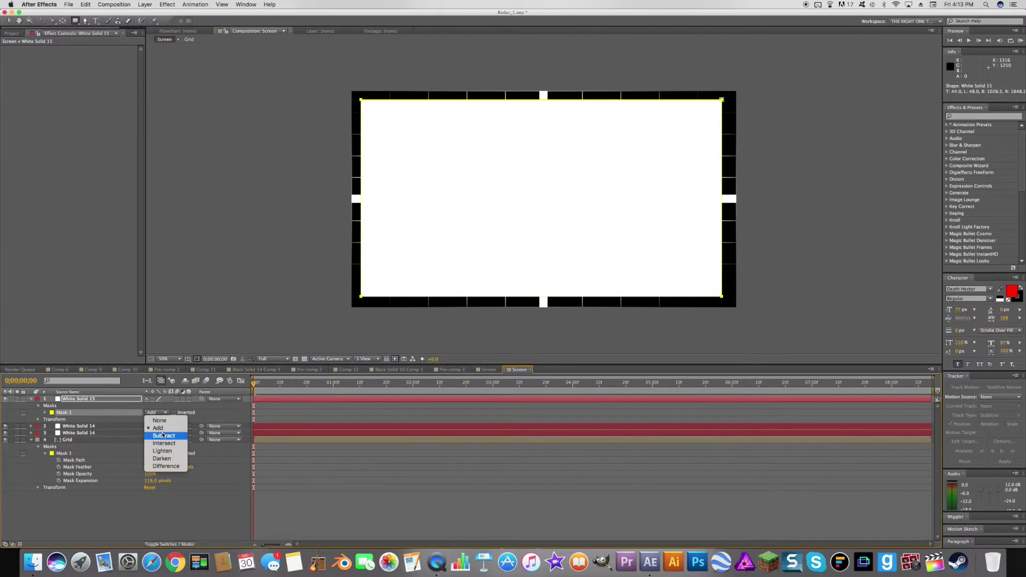
pyautogui.click(57, 420)
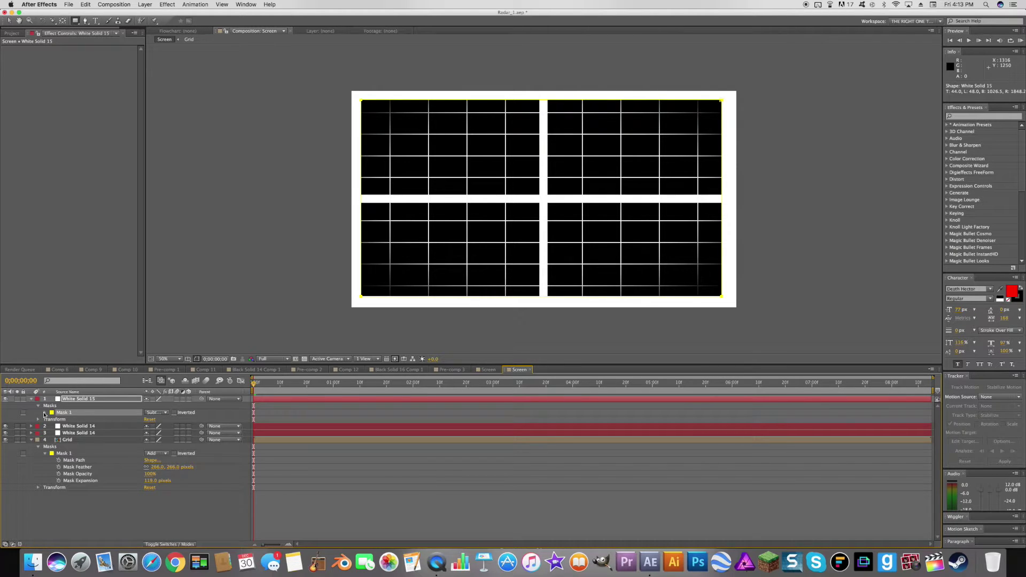
pyautogui.click(45, 413)
pyautogui.moveTo(158, 427); pyautogui.dragTo(219, 425)
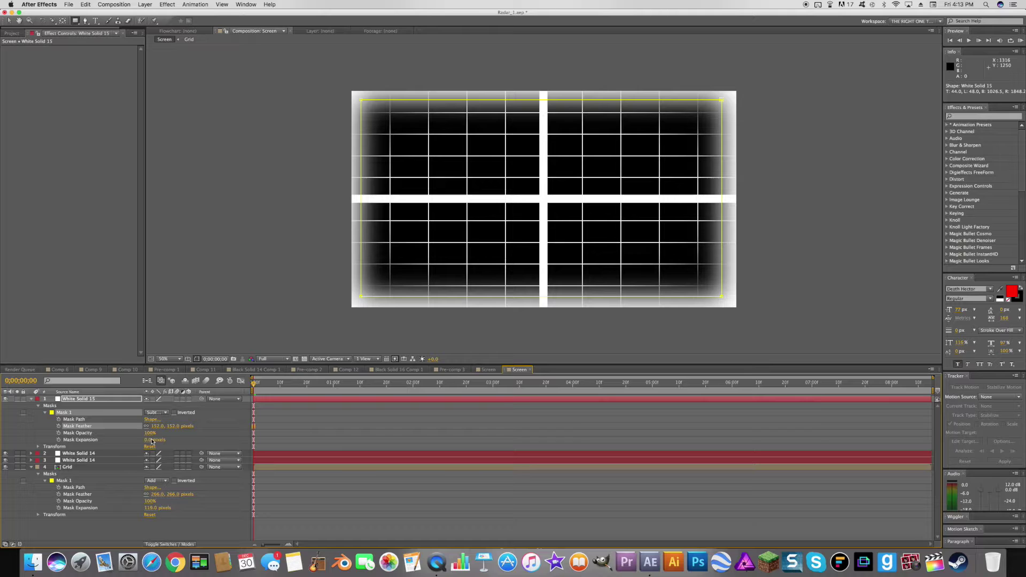
pyautogui.moveTo(152, 441); pyautogui.dragTo(168, 440)
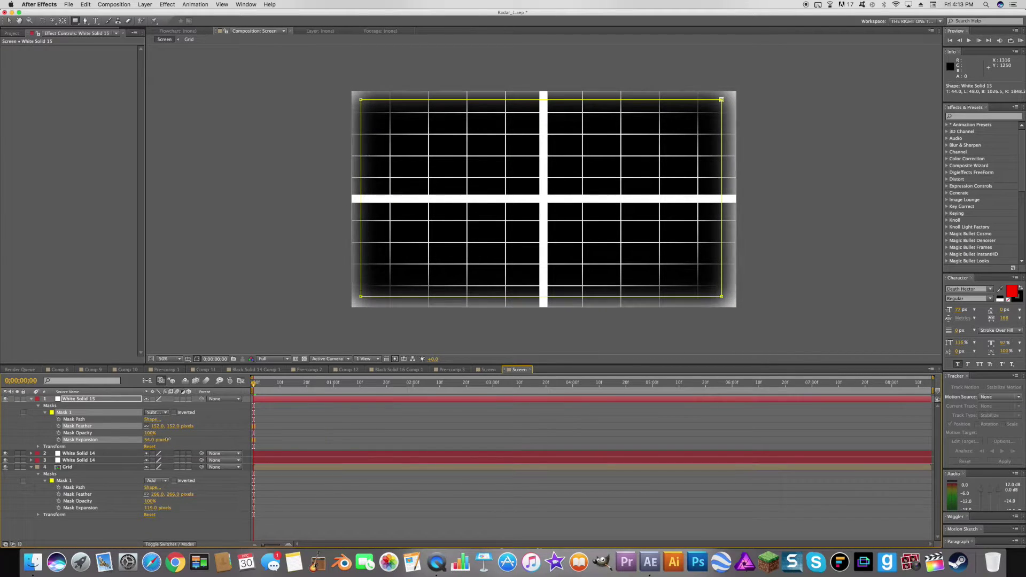
pyautogui.click(126, 522)
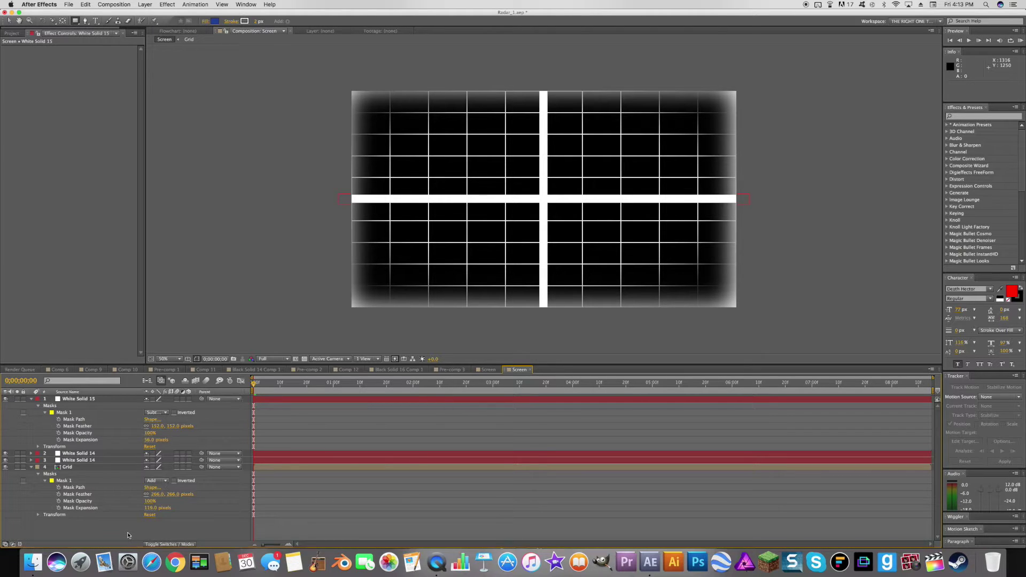
# Add another white solid layer, White Solid 16.
pyautogui.rightClick(128, 536)
pyautogui.moveTo(176, 474)
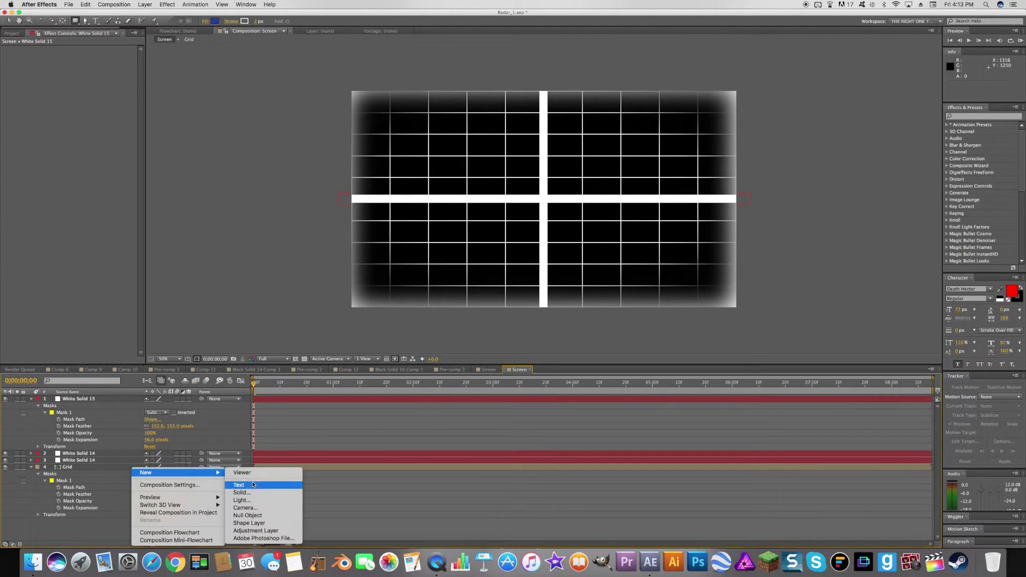
pyautogui.click(251, 494)
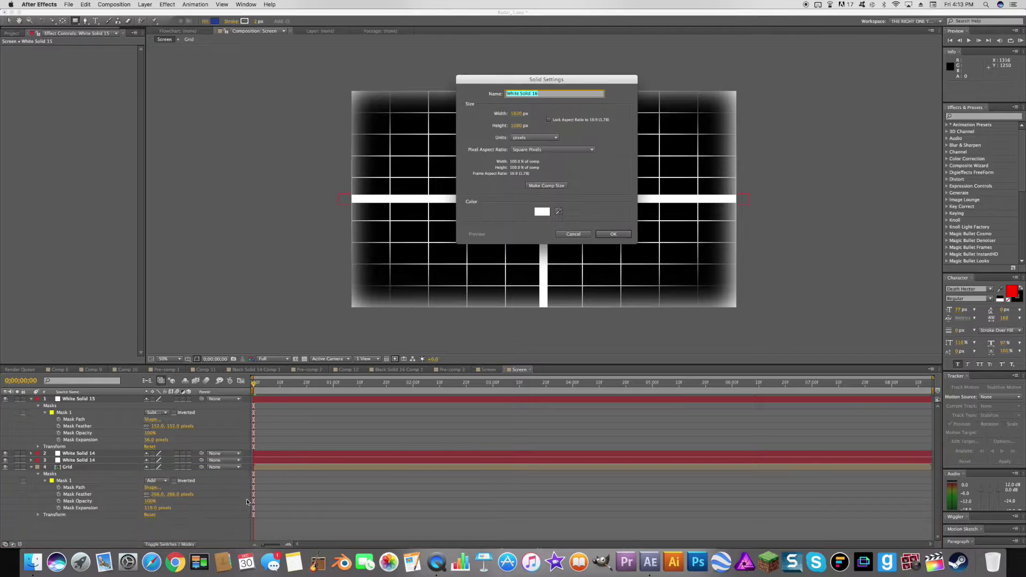
pyautogui.click(619, 234)
# Mask the solid's top half with a rectangle feathered 320 px and expanded -221 px.
pyautogui.click(75, 22)
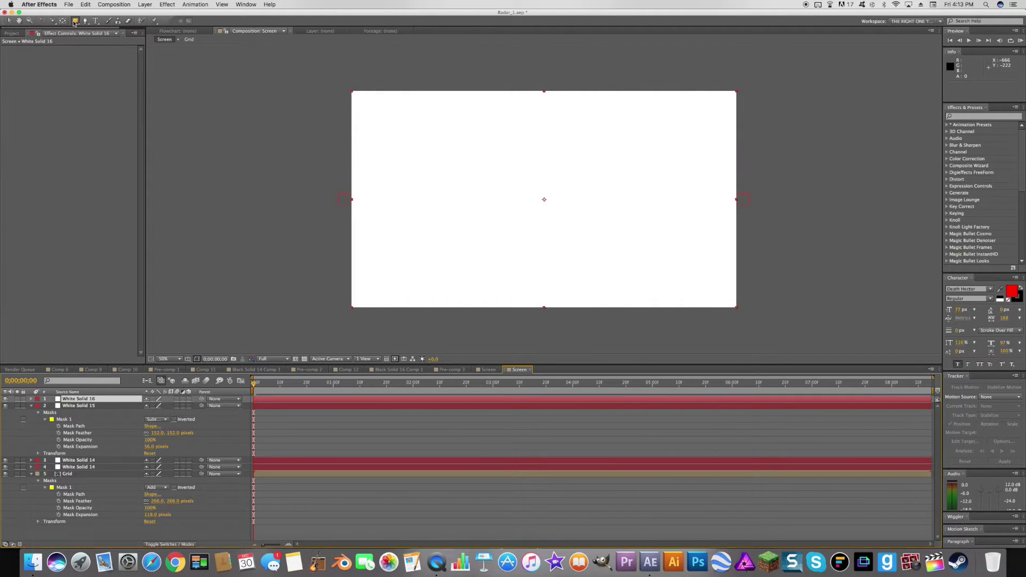
pyautogui.press(',')
pyautogui.press(',')
pyautogui.press(',')
pyautogui.press(',')
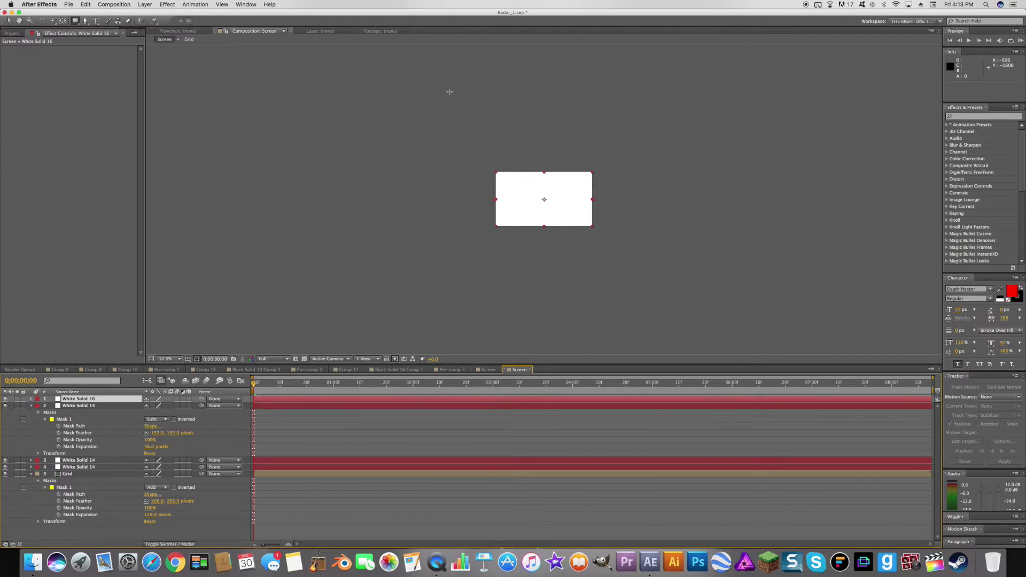
pyautogui.moveTo(449, 92); pyautogui.dragTo(647, 199)
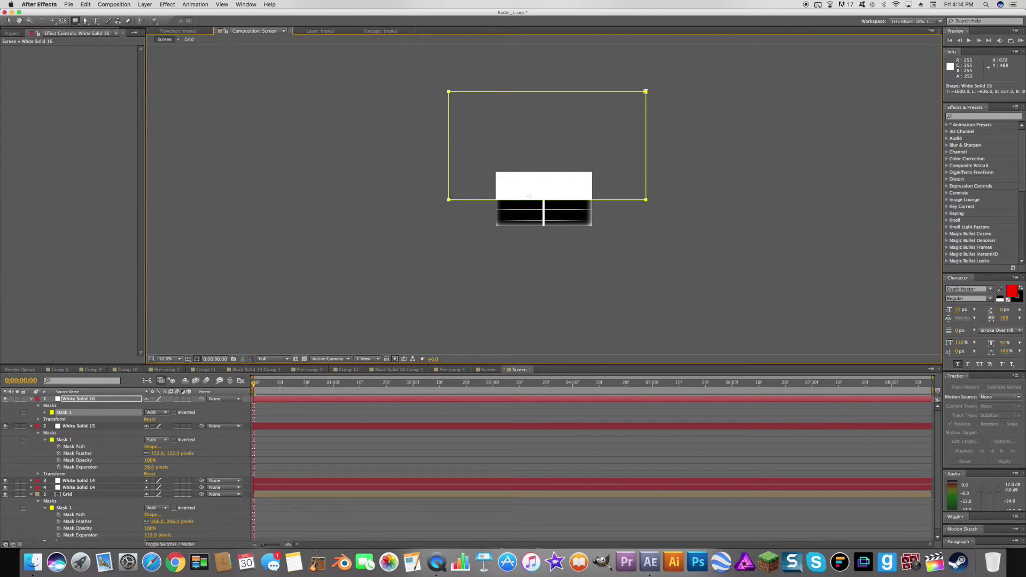
pyautogui.press('.')
pyautogui.press('.')
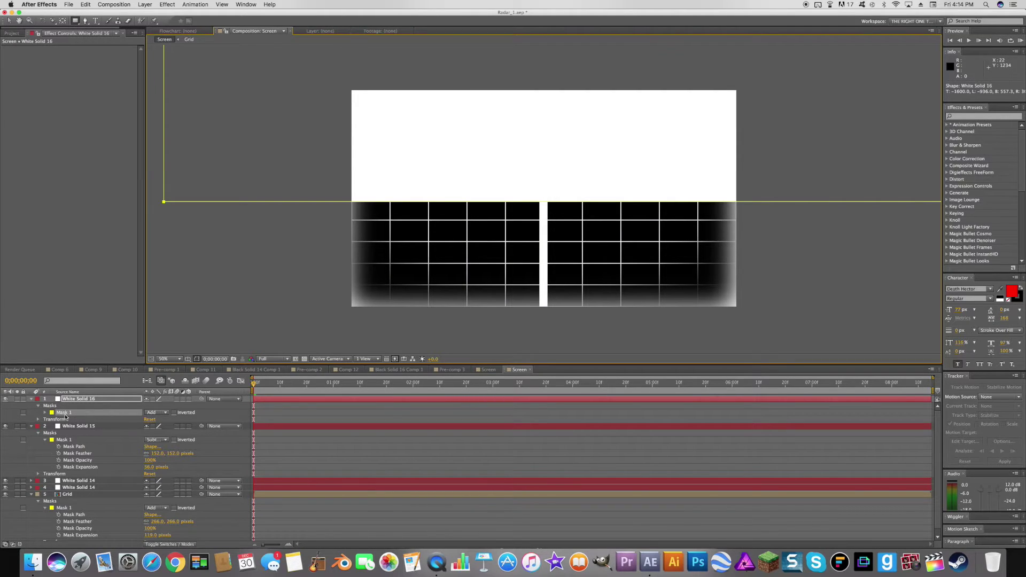
pyautogui.click(45, 412)
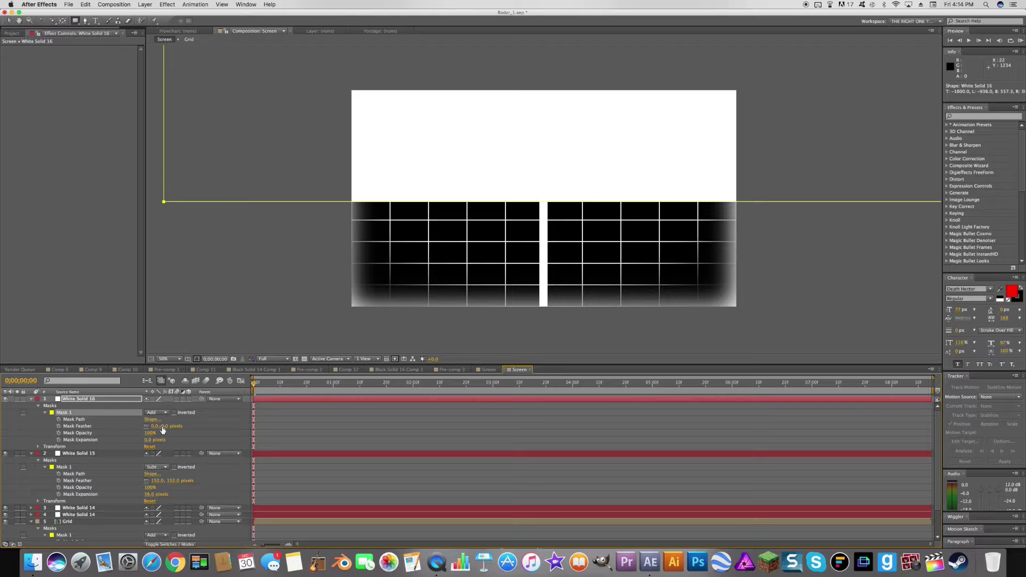
pyautogui.moveTo(157, 426); pyautogui.dragTo(280, 417)
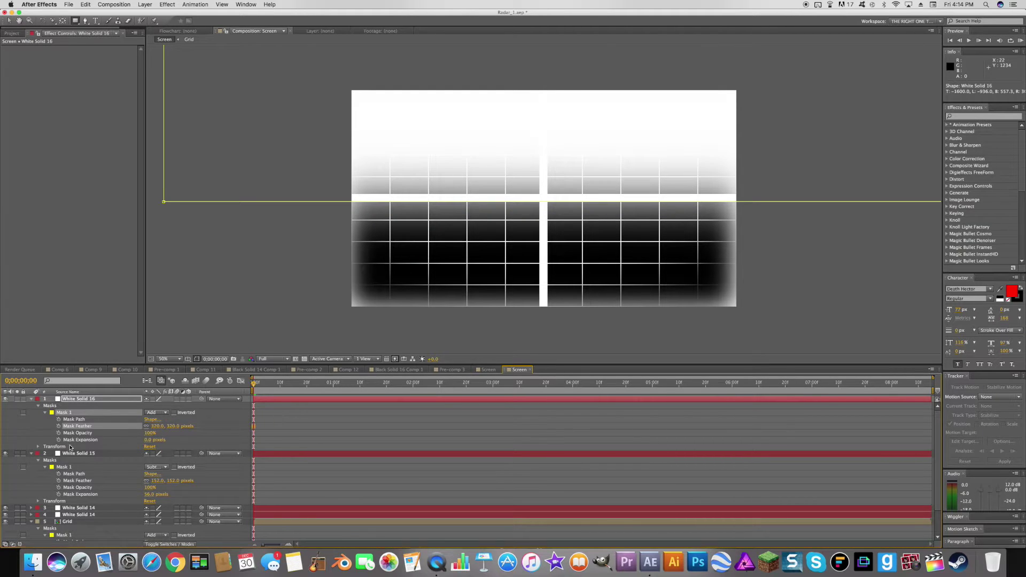
pyautogui.moveTo(148, 440); pyautogui.dragTo(70, 454)
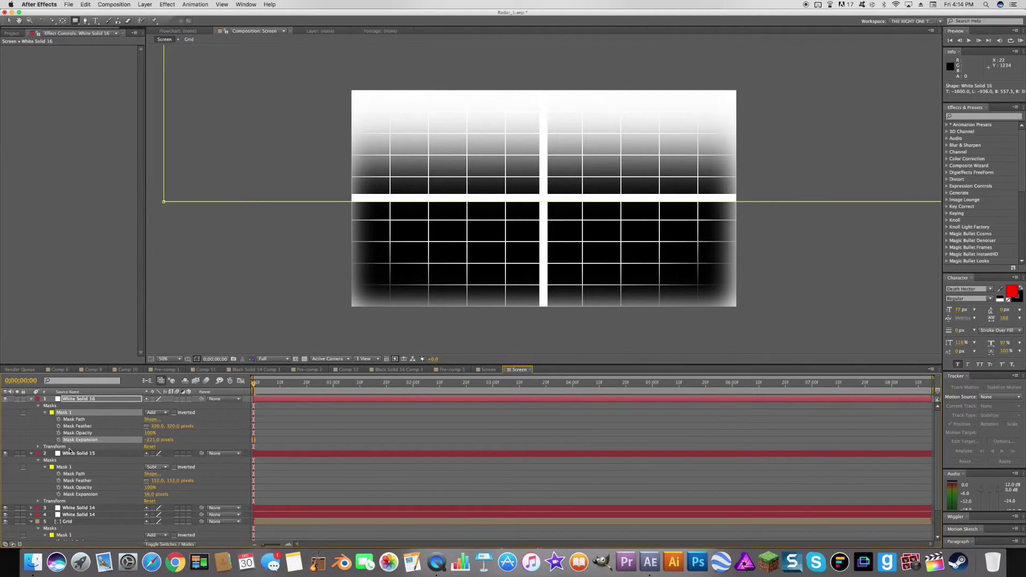
pyautogui.press('v')
pyautogui.click(103, 399)
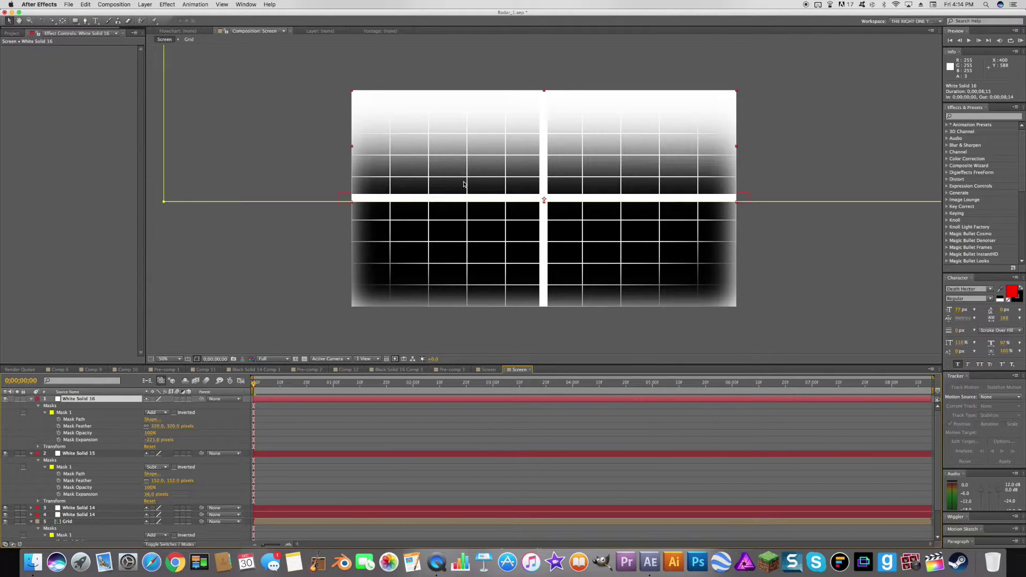
# Keyframe White Solid 16's position at 0 s with Y 1651, below the frame.
pyautogui.moveTo(469, 154); pyautogui.dragTo(462, 195)
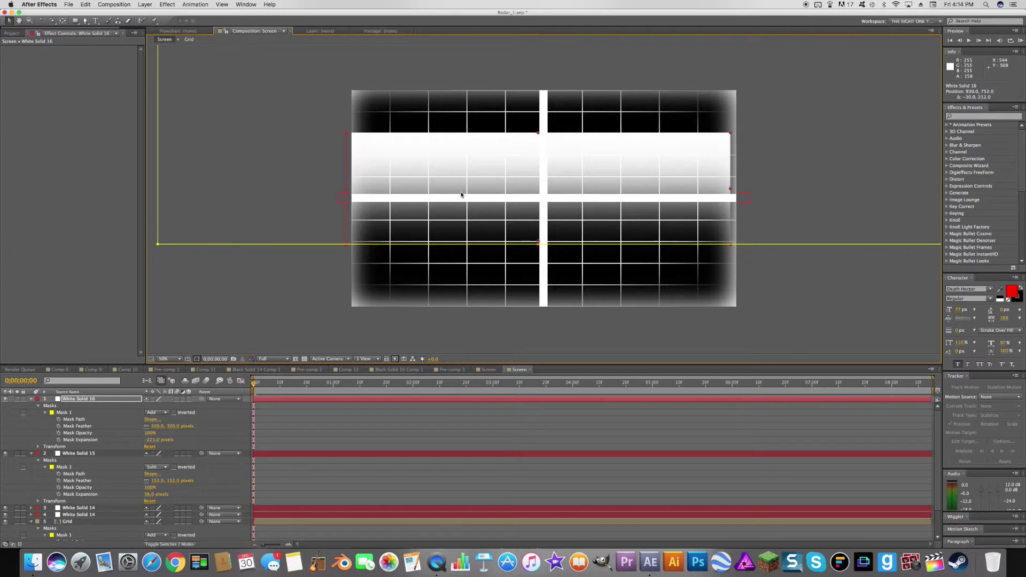
pyautogui.press('super+z')
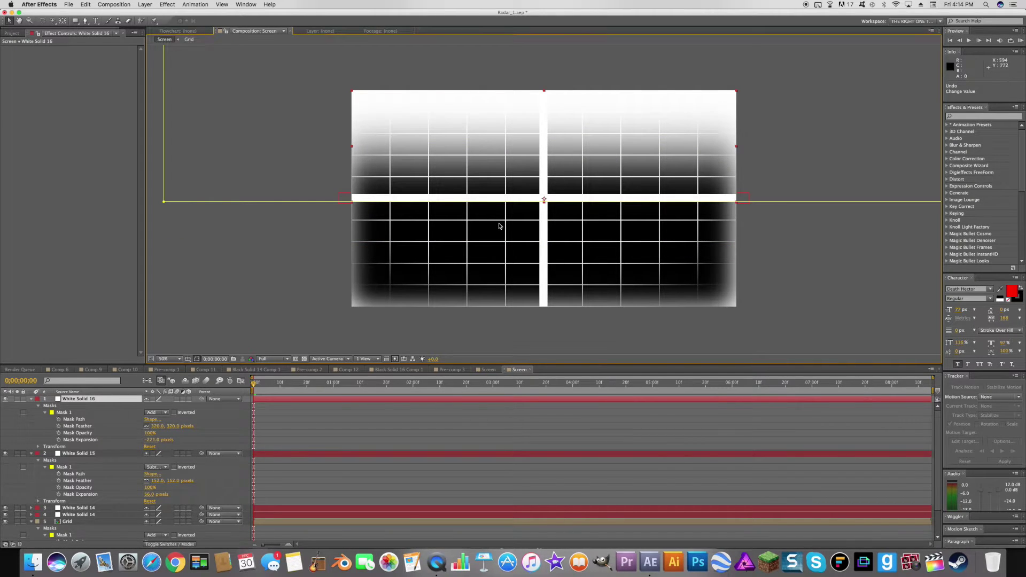
pyautogui.moveTo(499, 224)
pyautogui.mouseDown()
pyautogui.moveTo(489, 336)
pyautogui.moveTo(488, 231)
pyautogui.mouseUp()
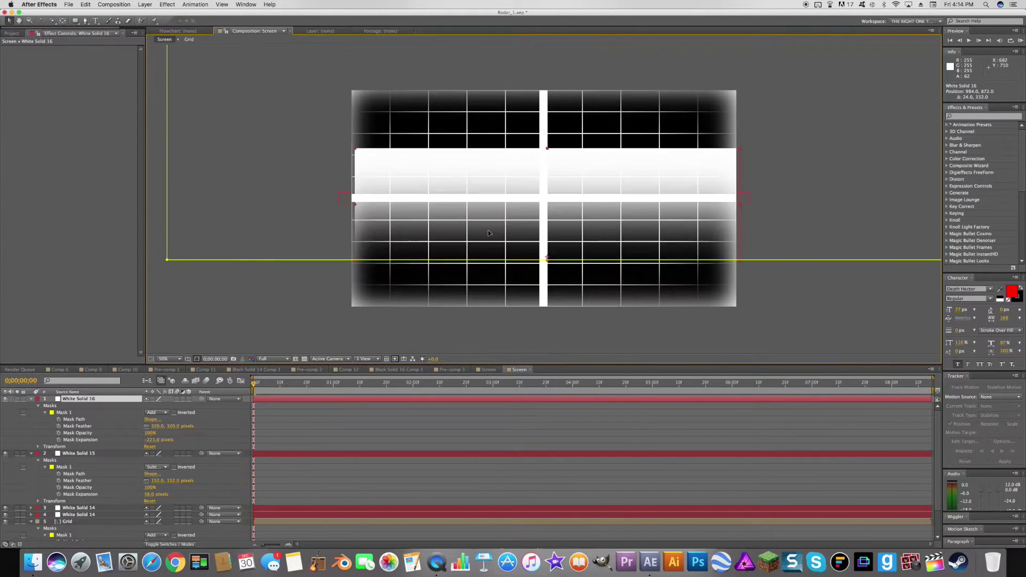
pyautogui.press('super+z')
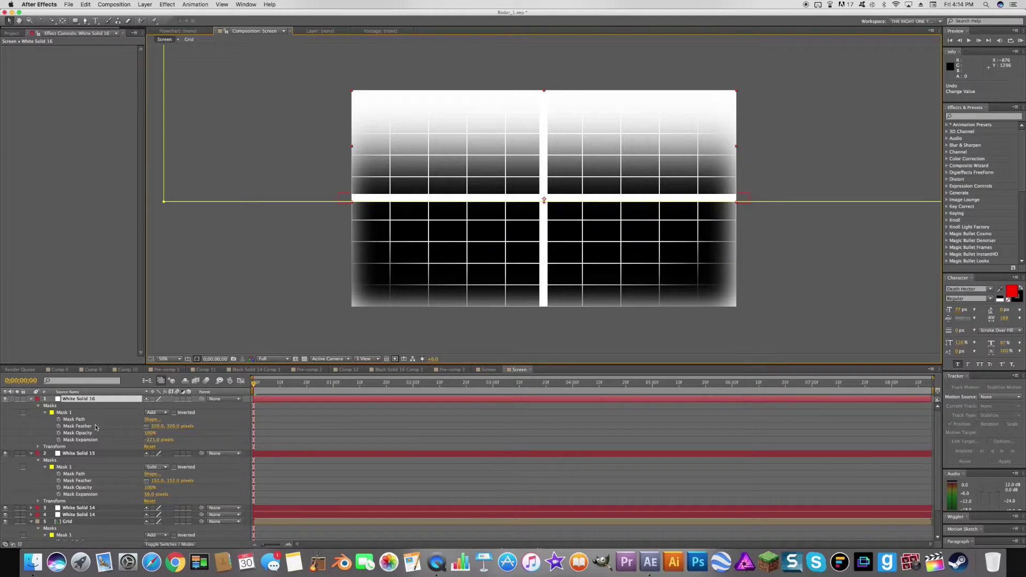
pyautogui.press('p')
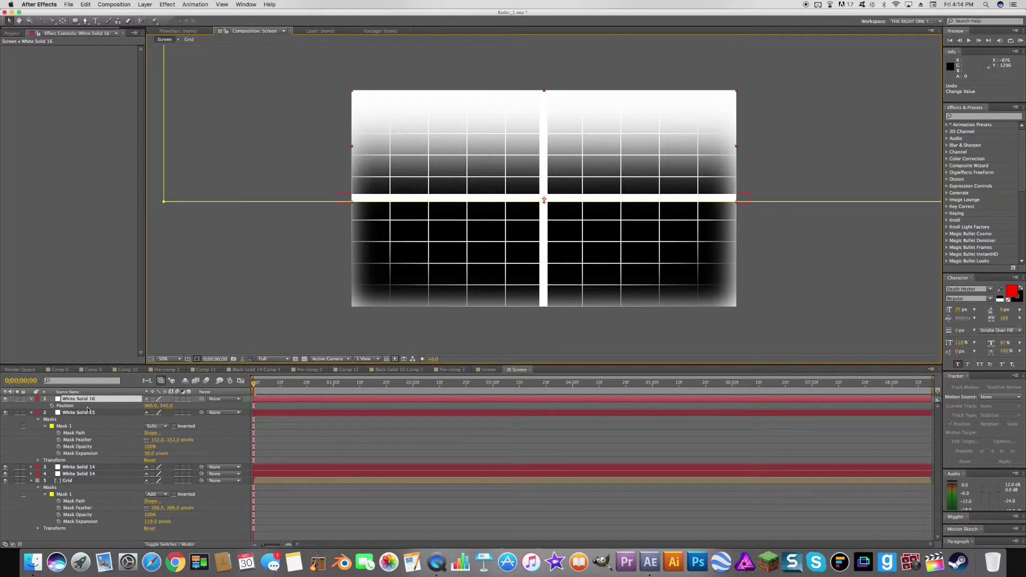
pyautogui.click(52, 406)
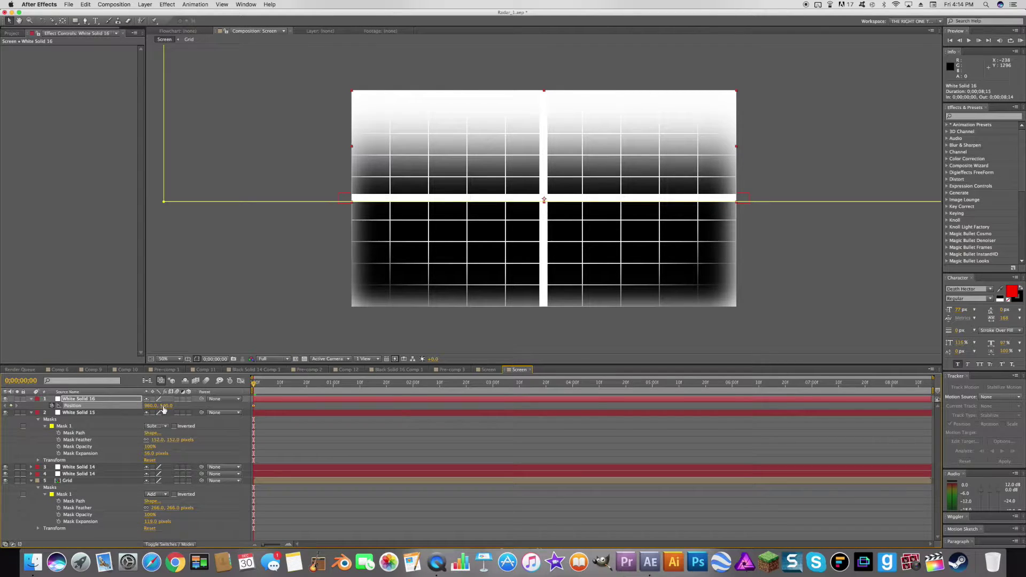
pyautogui.moveTo(165, 407); pyautogui.dragTo(679, 338)
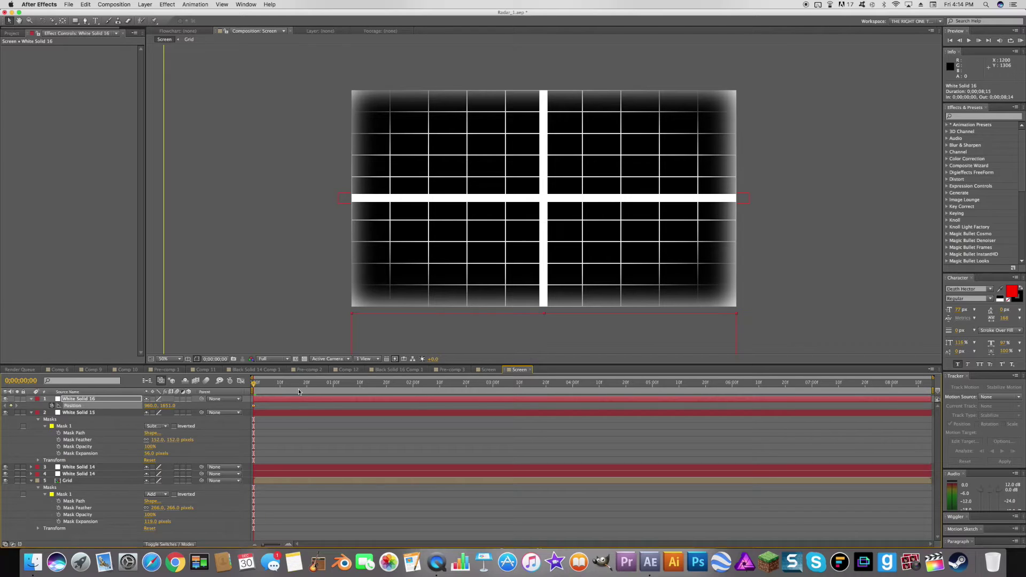
# Add position keyframes with Y 1451 at 2 s and about -89 at 4 s.
pyautogui.moveTo(496, 389); pyautogui.dragTo(413, 384)
pyautogui.click(168, 405)
pyautogui.write('1451')
pyautogui.press('Return')
pyautogui.moveTo(166, 406); pyautogui.dragTo(83, 421)
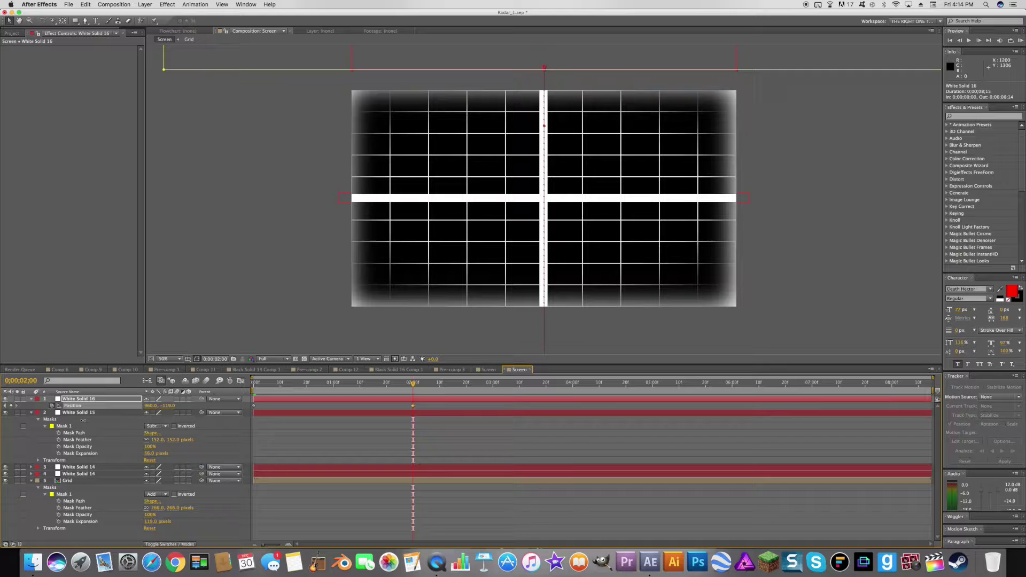
pyautogui.hotkey('shift', 'pagedown')
pyautogui.hotkey('shift', 'pagedown')
pyautogui.hotkey('shift', 'pagedown')
pyautogui.hotkey('shift', 'pagedown')
pyautogui.hotkey('shift', 'pagedown')
pyautogui.hotkey('shift', 'pagedown')
pyautogui.hotkey('shift', 'Down')
pyautogui.hotkey('shift', 'Down')
# Preview the white band sweeping upward across the grid.
pyautogui.moveTo(264, 386); pyautogui.dragTo(253, 386)
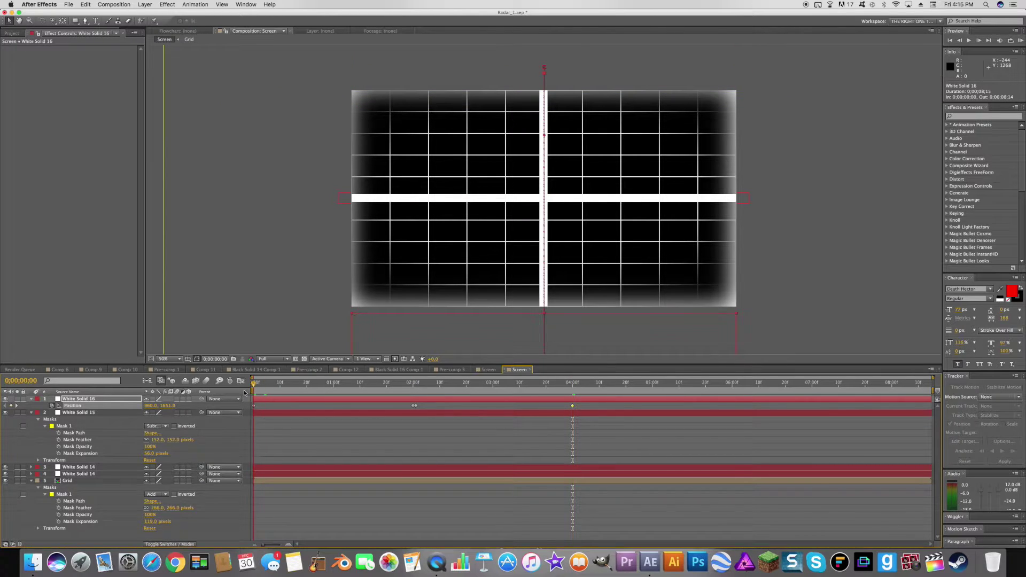
pyautogui.click(1021, 41)
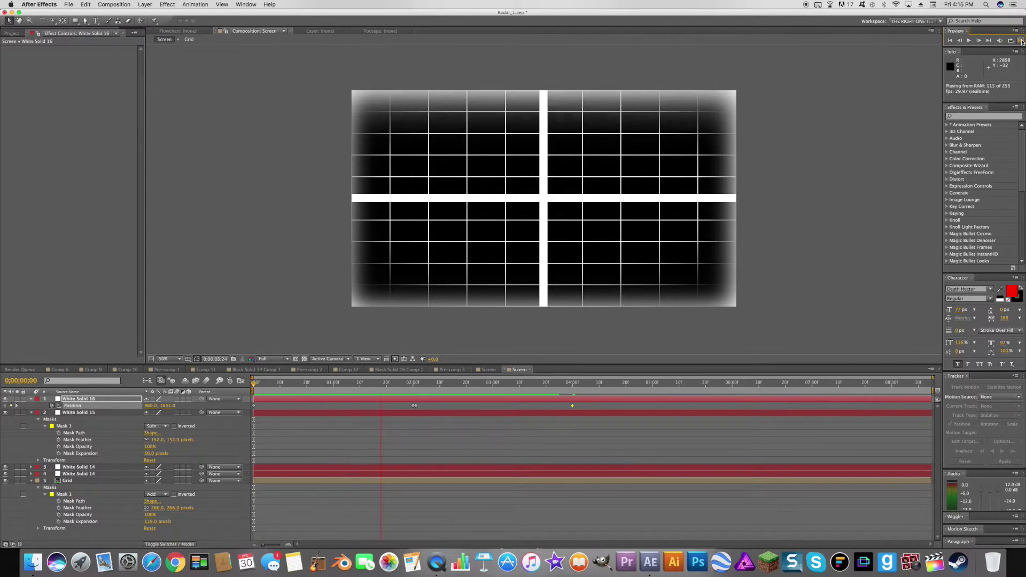
pyautogui.click(1022, 41)
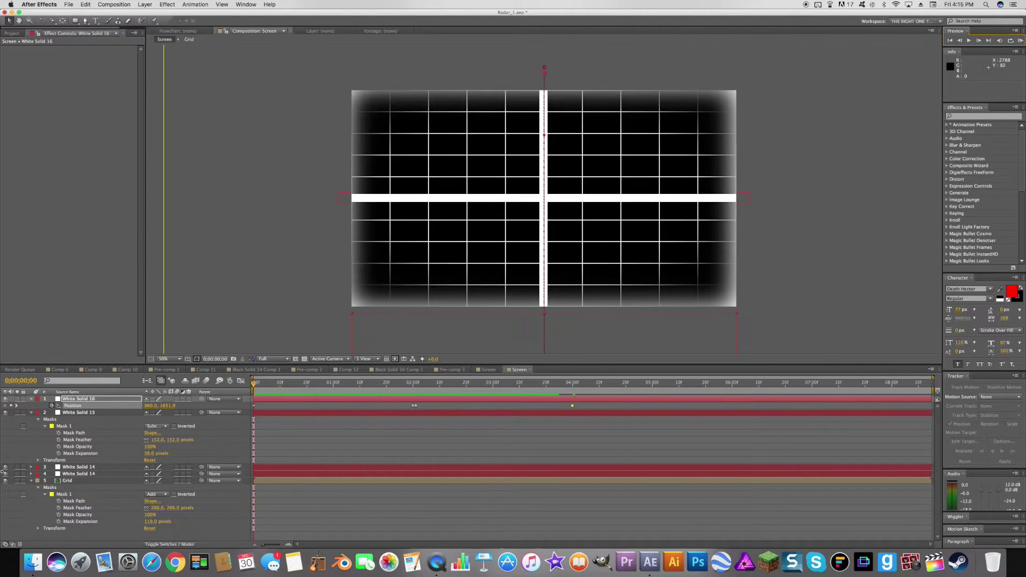
# Pre-compose the Grid layer and four white solids into Screen_2, moving all attributes.
pyautogui.click(30, 399)
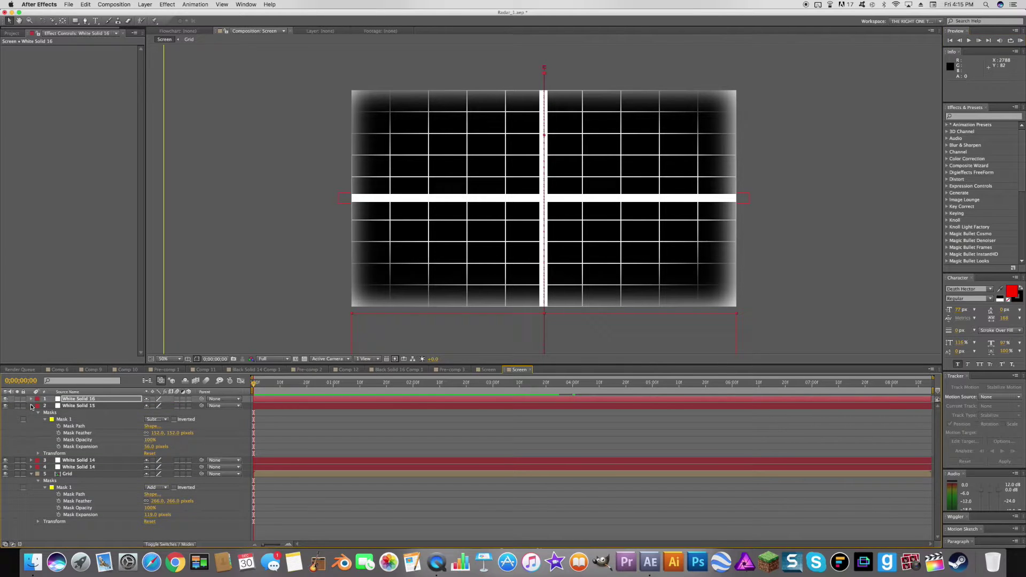
pyautogui.click(31, 405)
pyautogui.click(31, 427)
pyautogui.moveTo(74, 488); pyautogui.dragTo(79, 396)
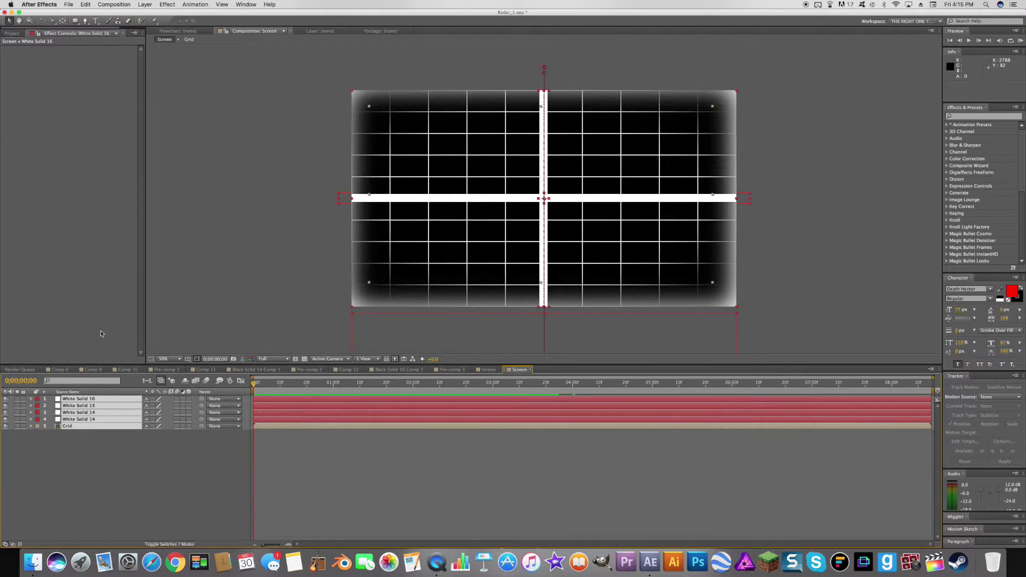
pyautogui.click(155, 4)
pyautogui.click(160, 268)
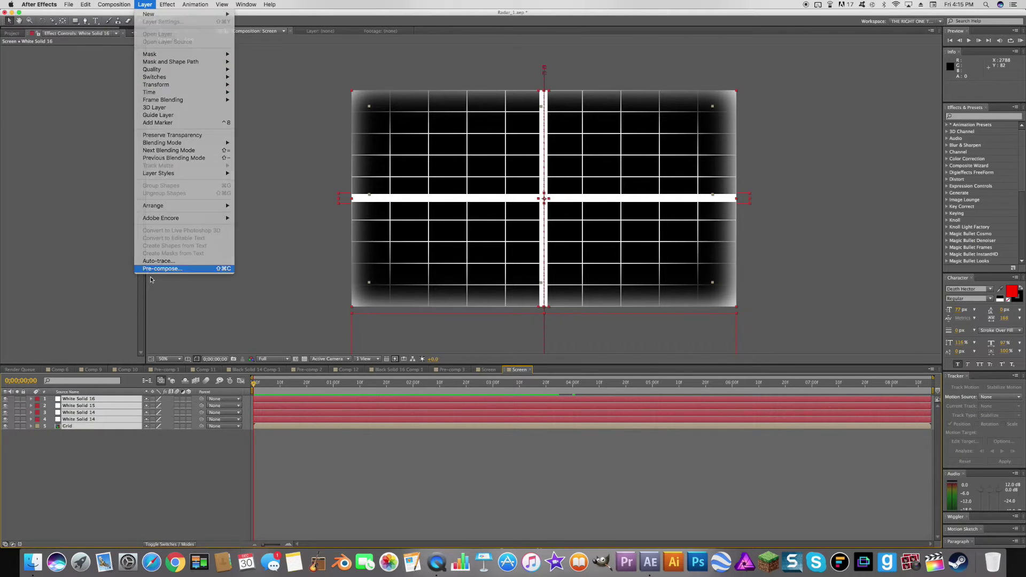
pyautogui.write('Screen_2')
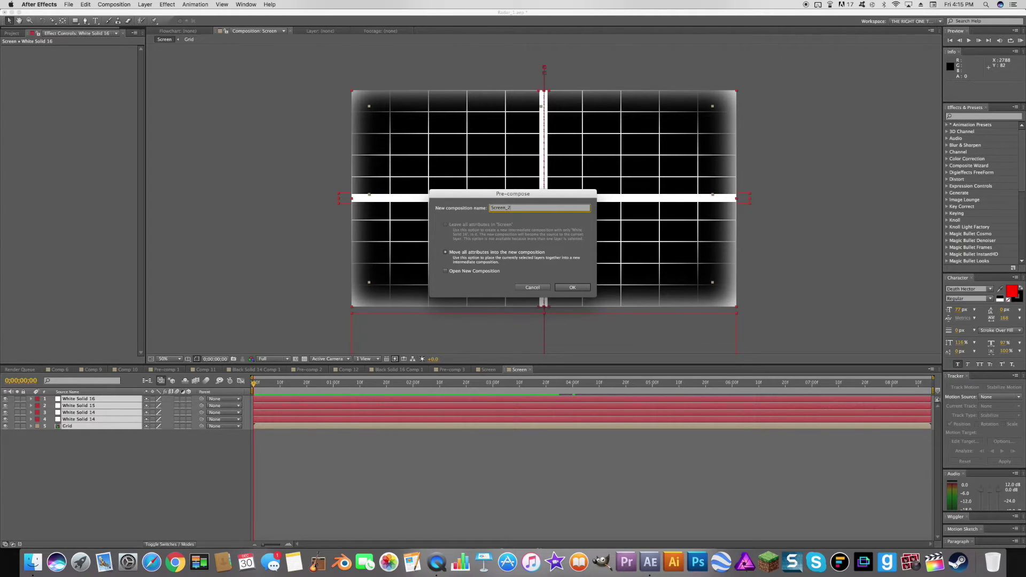
pyautogui.press('Return')
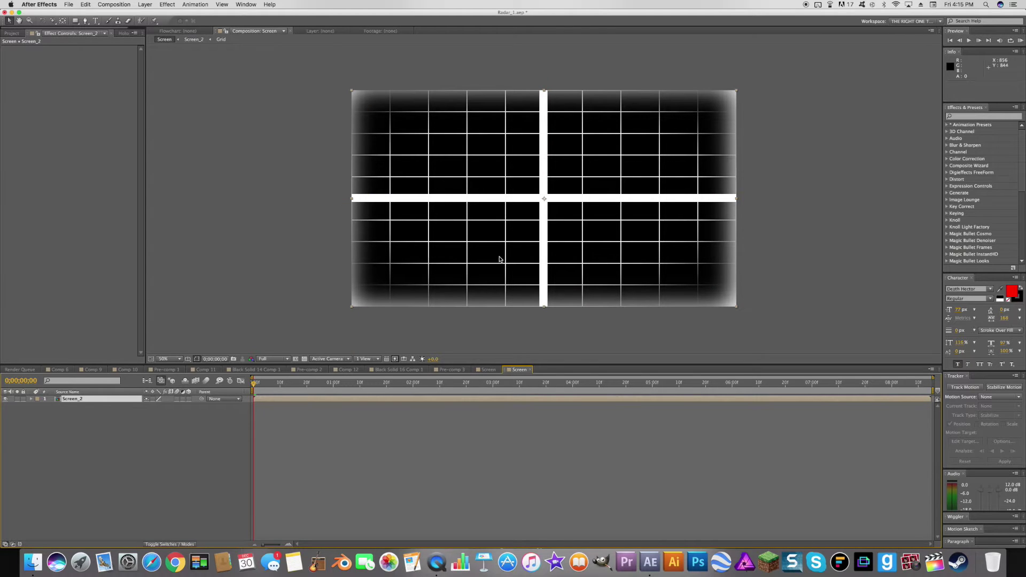
# Apply a Tint effect to Screen_2 with Map White To set to light green.
pyautogui.rightClick(77, 146)
pyautogui.moveTo(102, 210)
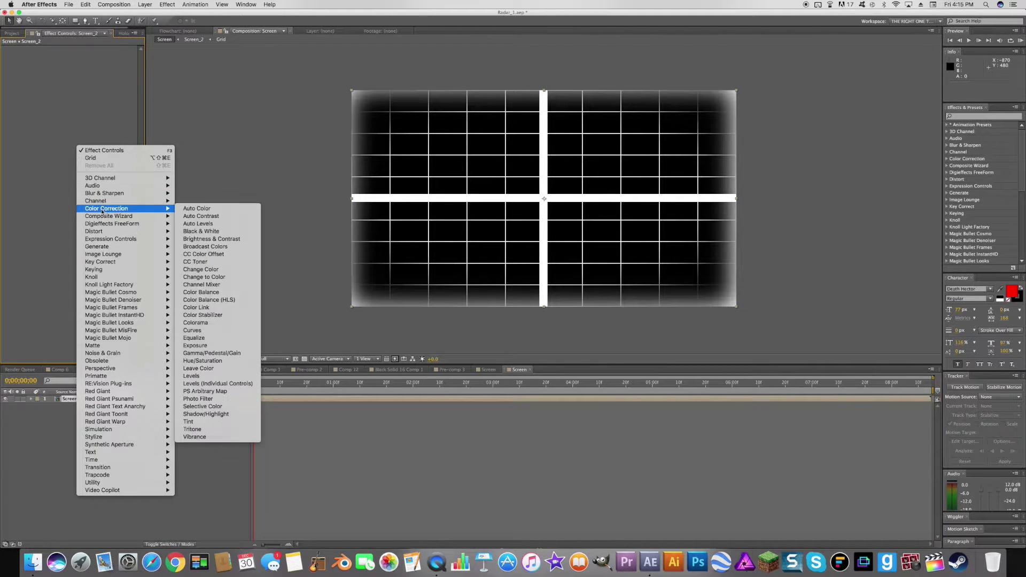
pyautogui.click(217, 422)
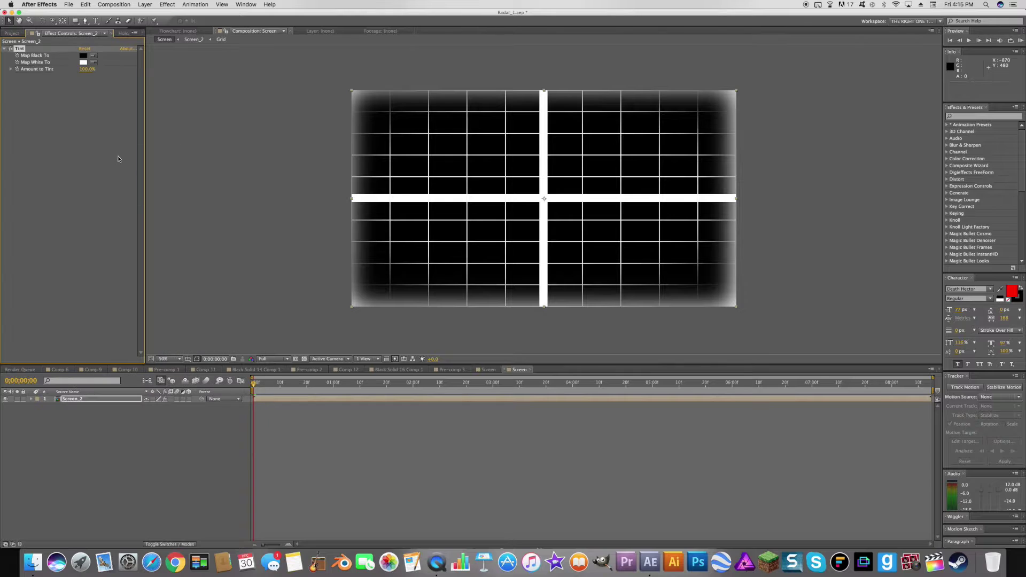
pyautogui.click(84, 62)
pyautogui.moveTo(530, 230)
pyautogui.mouseDown()
pyautogui.moveTo(534, 214)
pyautogui.moveTo(507, 210)
pyautogui.moveTo(570, 213)
pyautogui.moveTo(497, 212)
pyautogui.mouseUp()
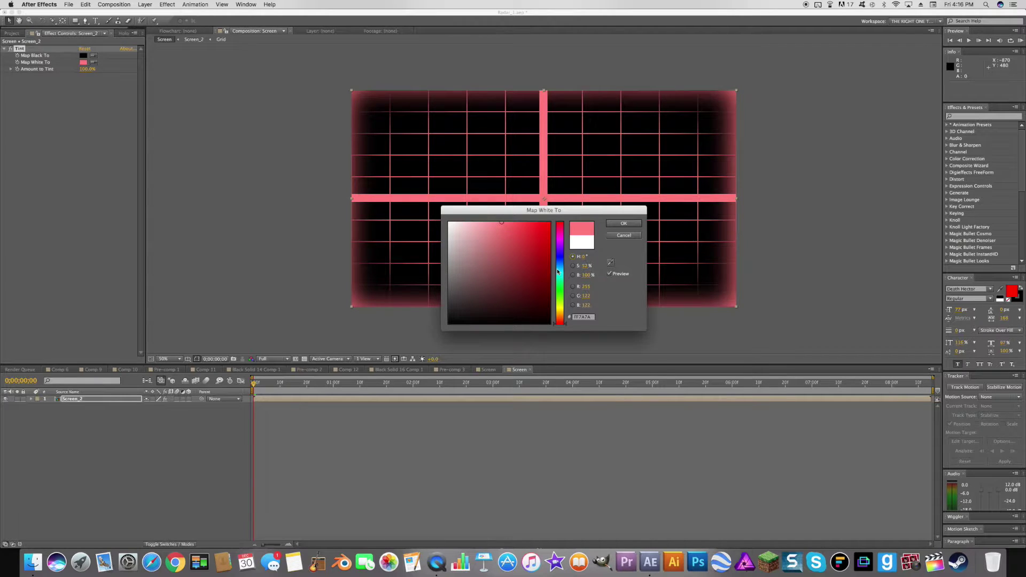
pyautogui.moveTo(563, 292)
pyautogui.mouseDown()
pyautogui.moveTo(566, 268)
pyautogui.moveTo(571, 290)
pyautogui.mouseUp()
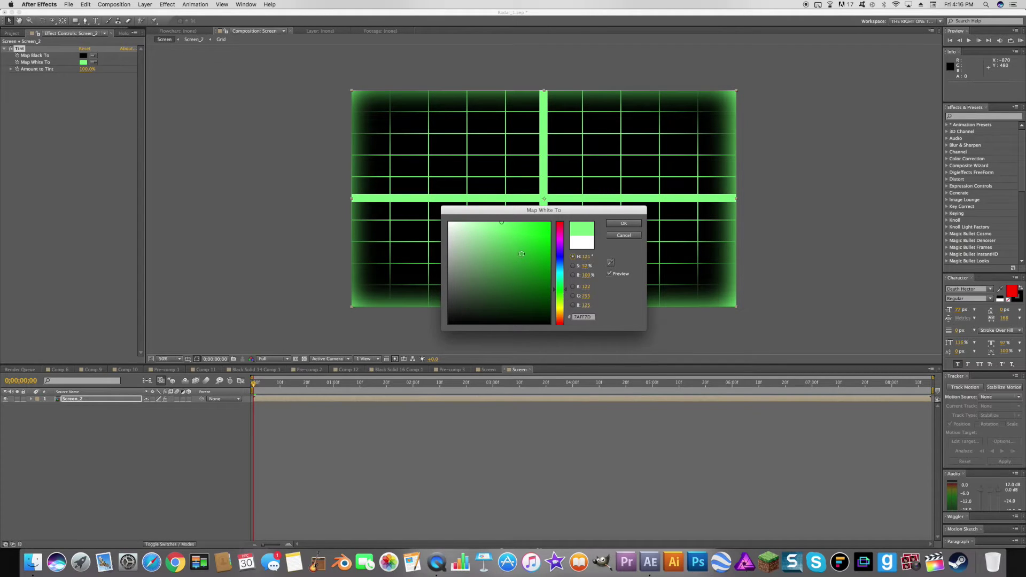
pyautogui.moveTo(522, 254); pyautogui.dragTo(491, 204)
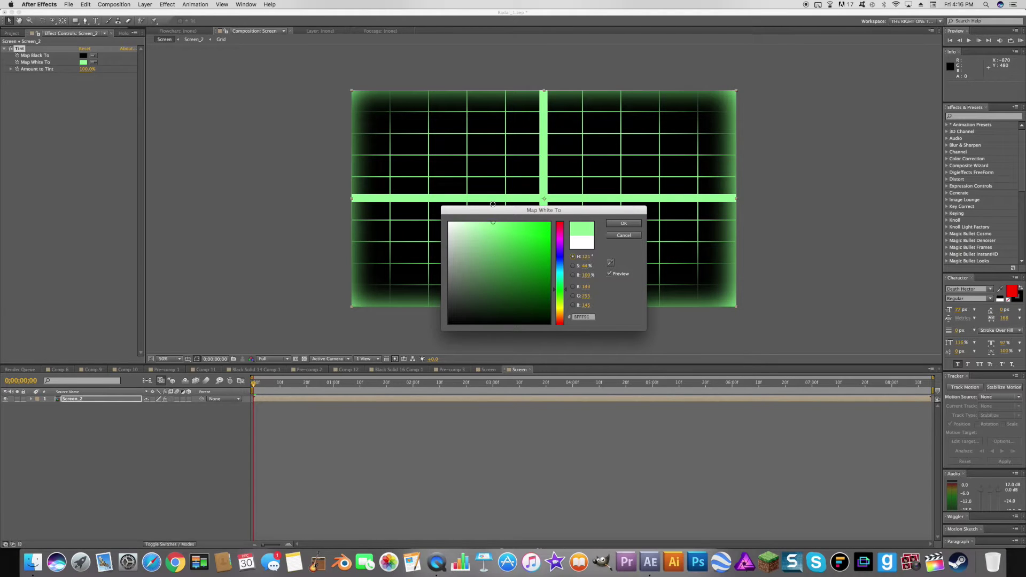
pyautogui.click(628, 224)
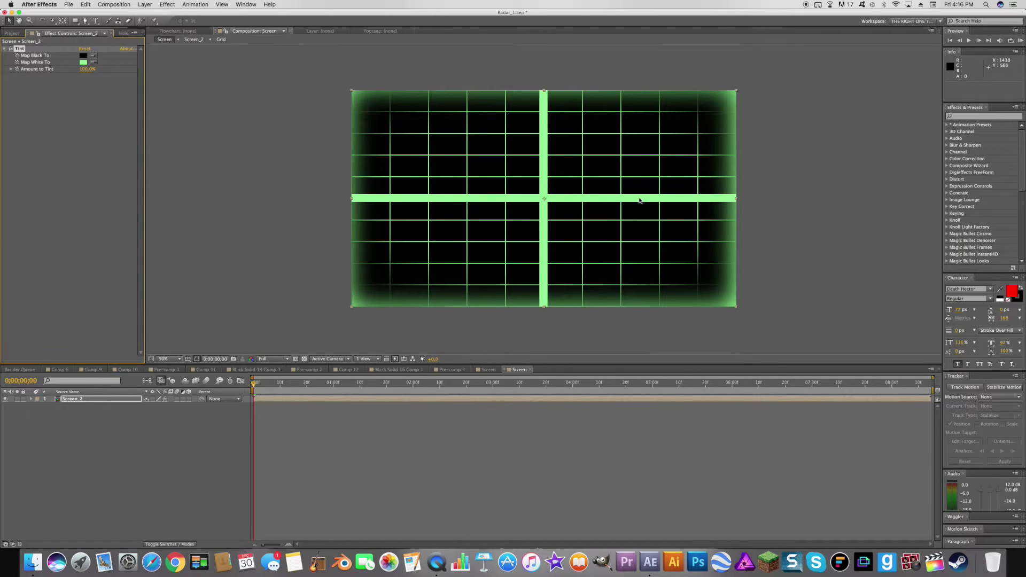
# Preview the green grid animation, then create a new composition named element.
pyautogui.click(1020, 41)
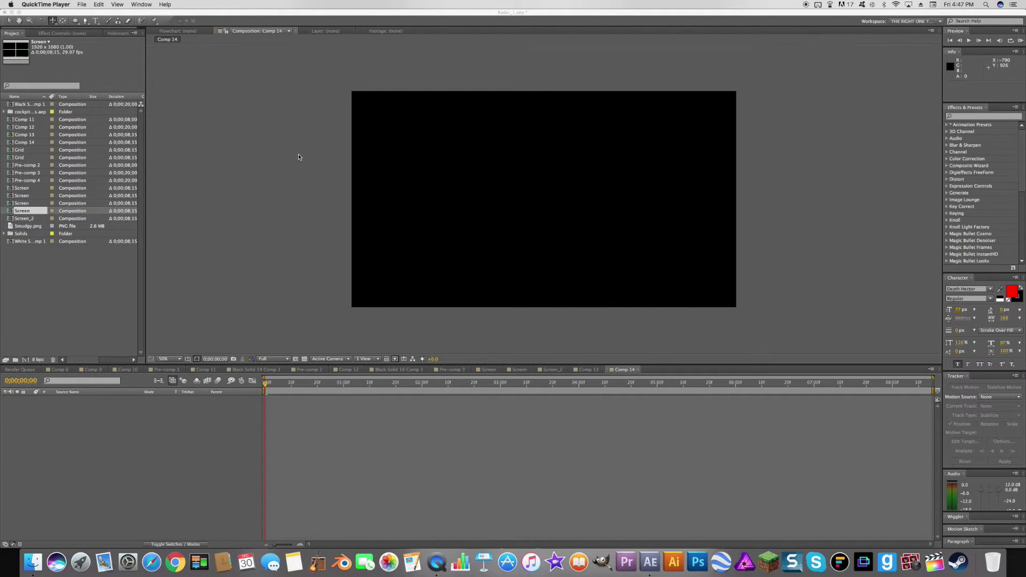
pyautogui.rightClick(194, 408)
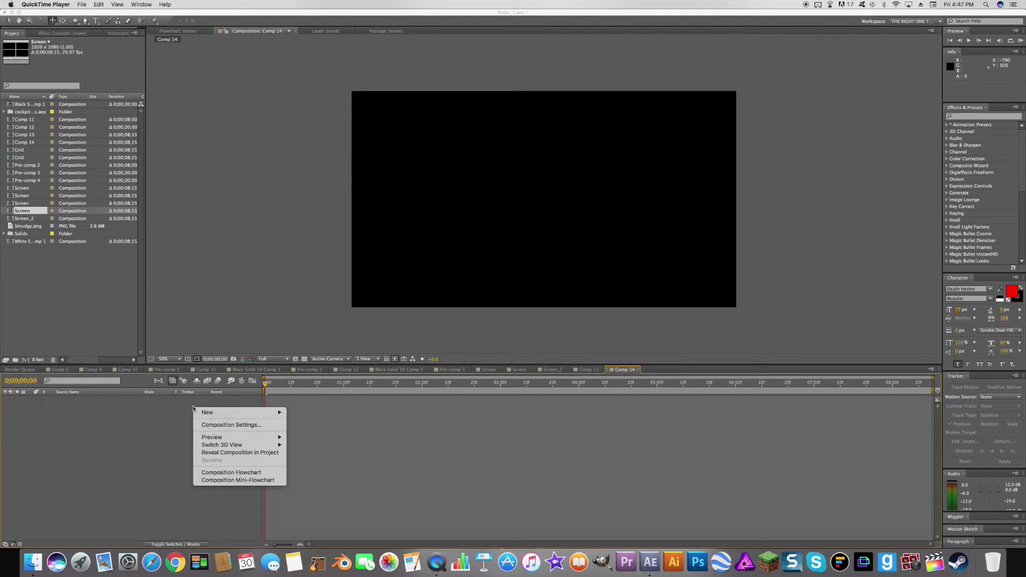
pyautogui.click(26, 363)
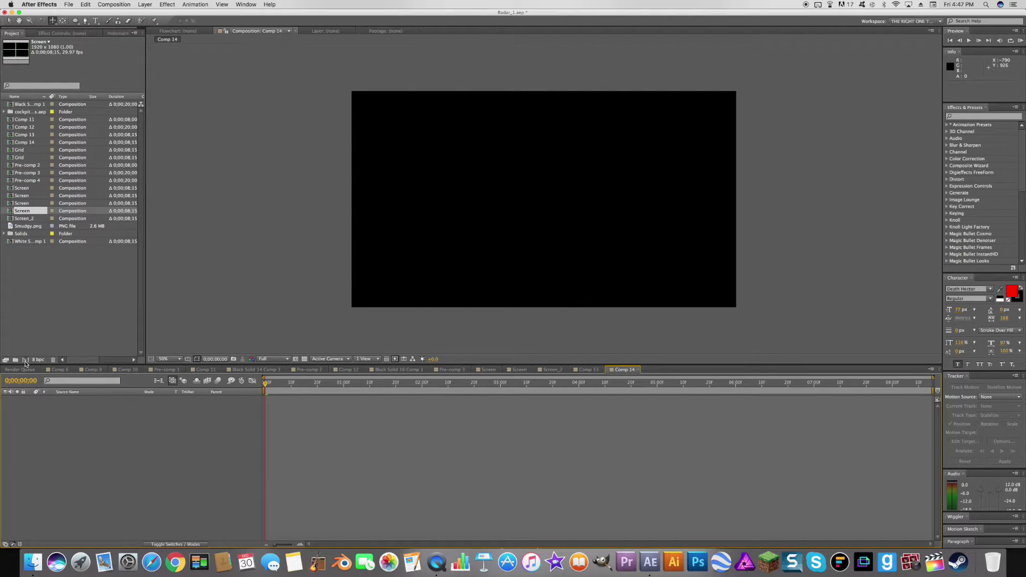
pyautogui.click(25, 364)
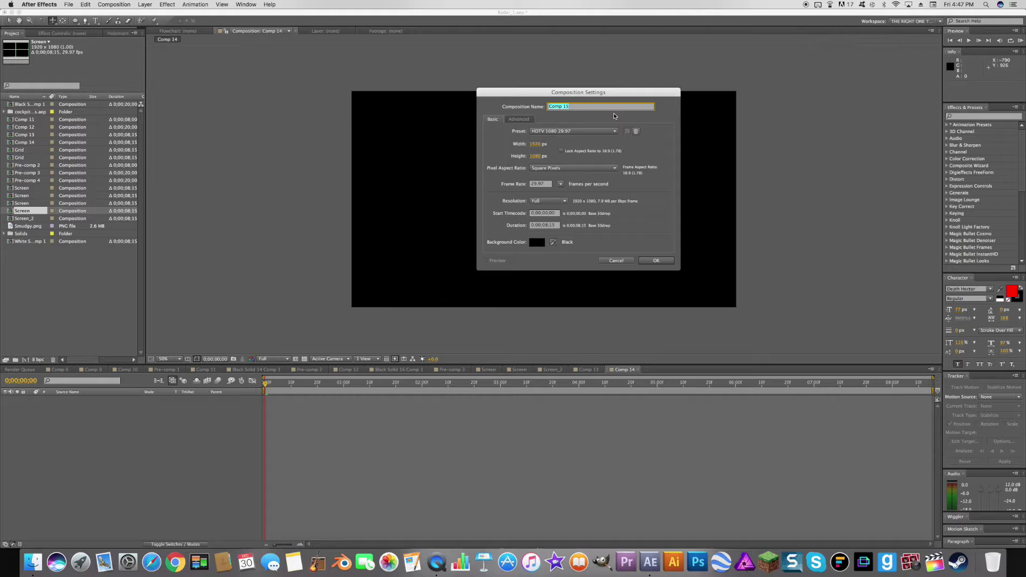
pyautogui.write('G')
pyautogui.click(653, 261)
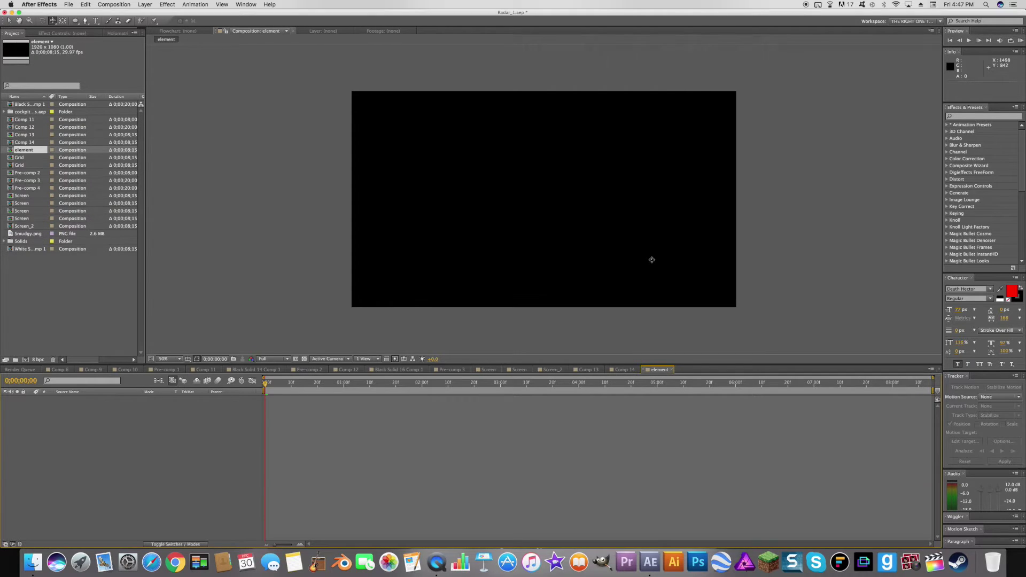
# Add a full-frame white solid layer to the element composition.
pyautogui.rightClick(154, 411)
pyautogui.moveTo(214, 414)
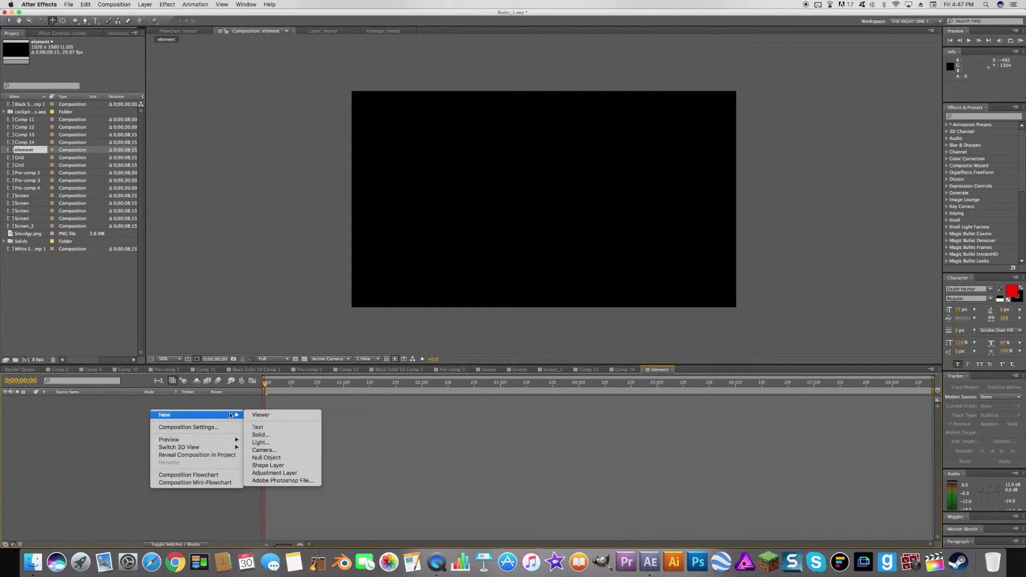
pyautogui.click(267, 434)
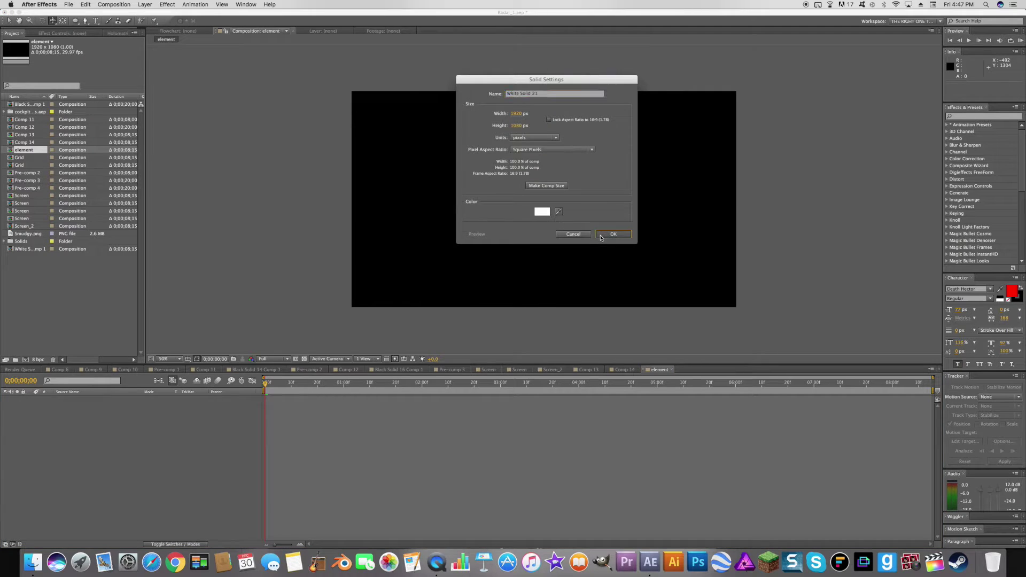
pyautogui.click(613, 234)
pyautogui.rightClick(27, 129)
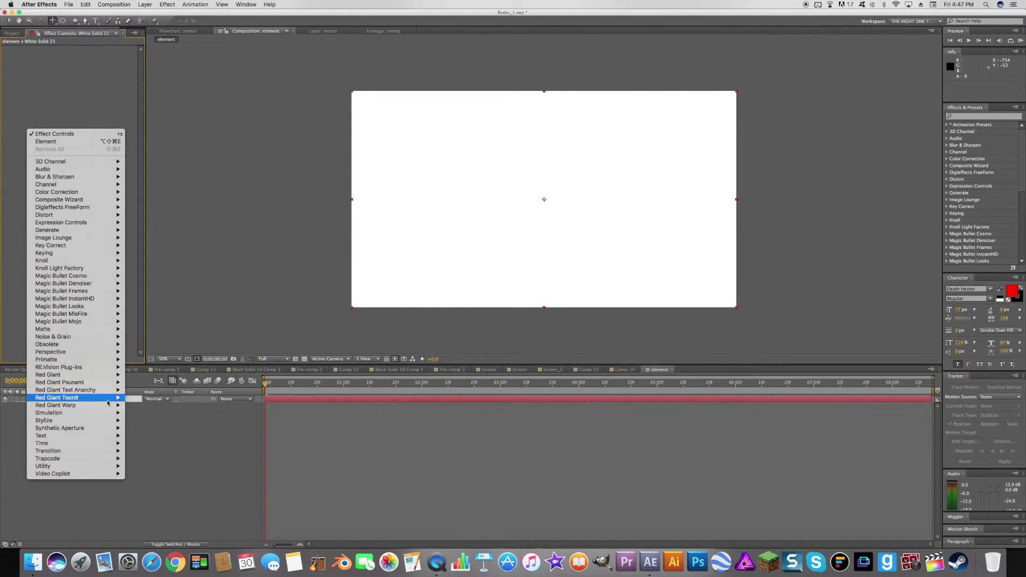
# Apply Element to the white solid and add the Screen_04 model from Motion_Design_2 > Screens.
pyautogui.moveTo(92, 476)
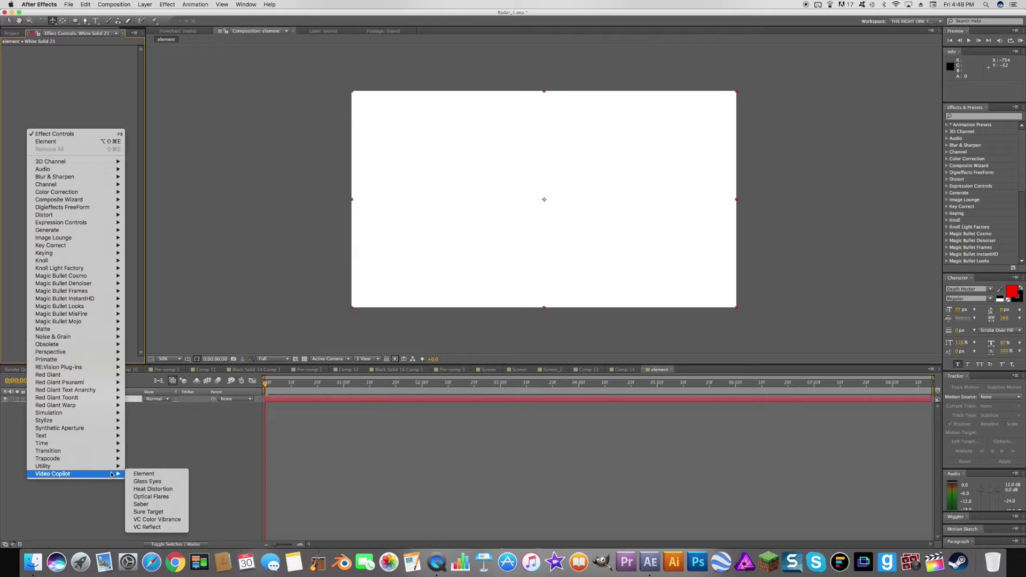
pyautogui.click(138, 474)
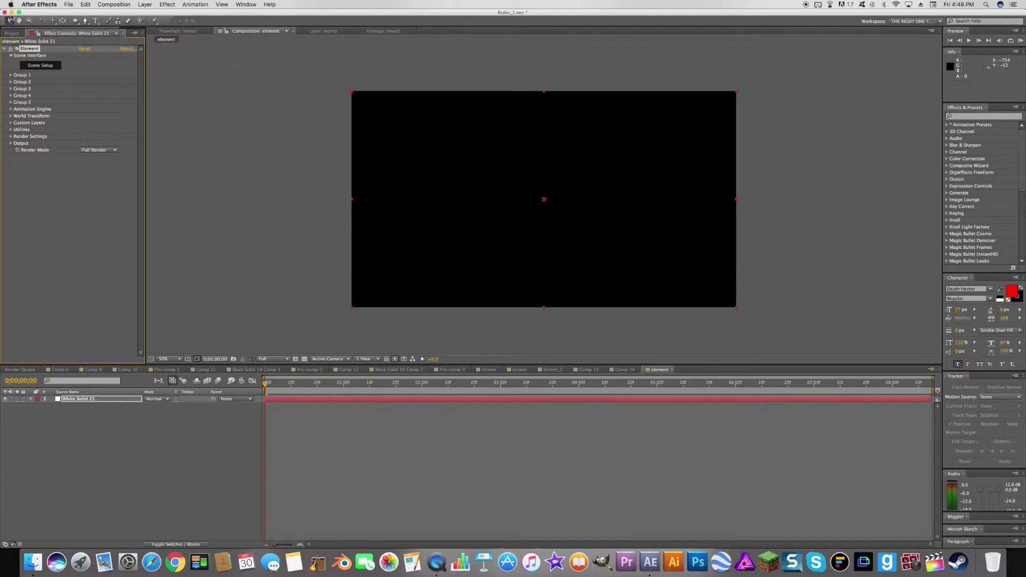
pyautogui.click(35, 66)
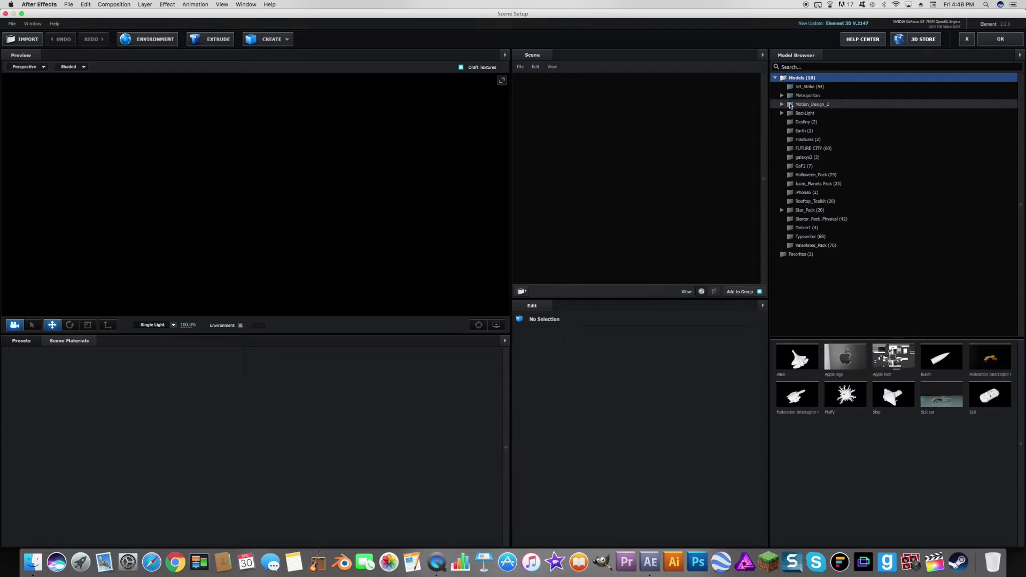
pyautogui.click(791, 105)
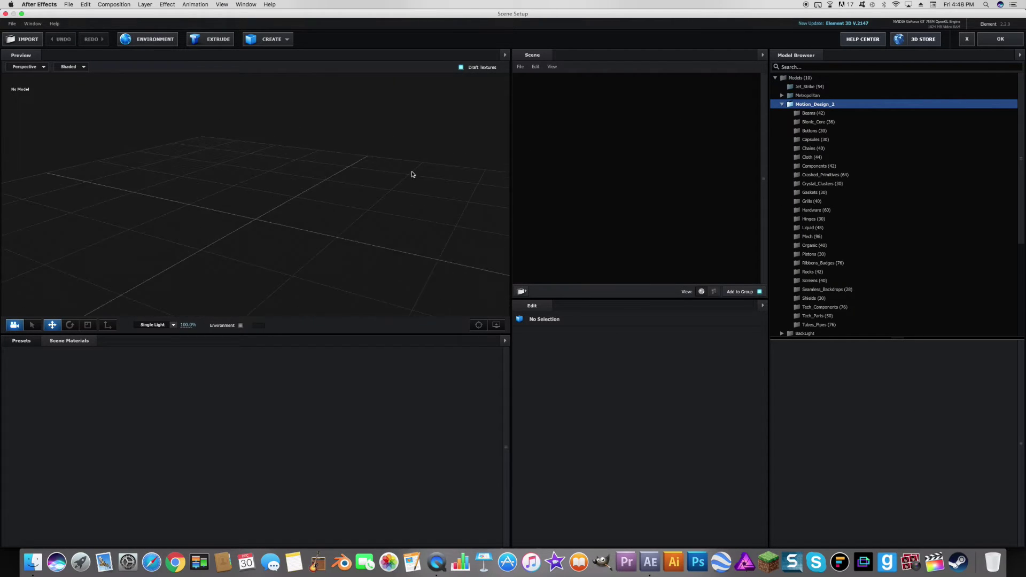
pyautogui.click(812, 281)
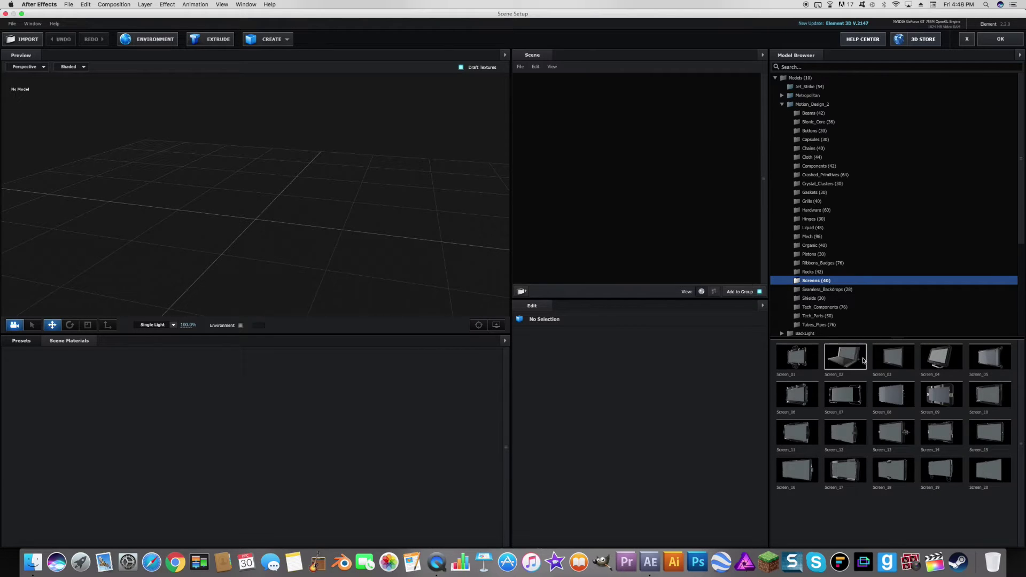
pyautogui.click(941, 357)
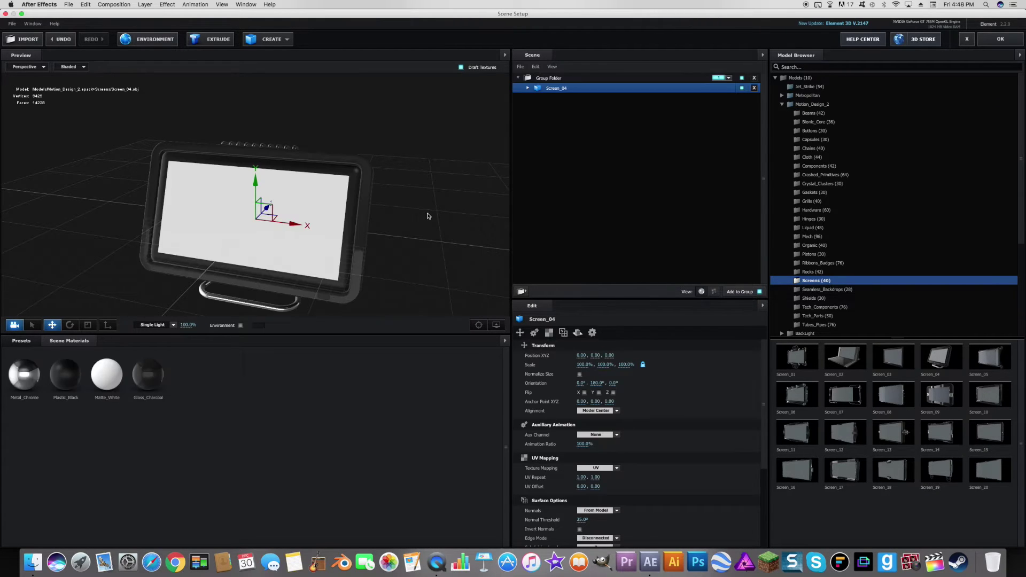
# Orbit the preview around the Screen_04 monitor and list its materials.
pyautogui.moveTo(428, 216); pyautogui.dragTo(341, 213)
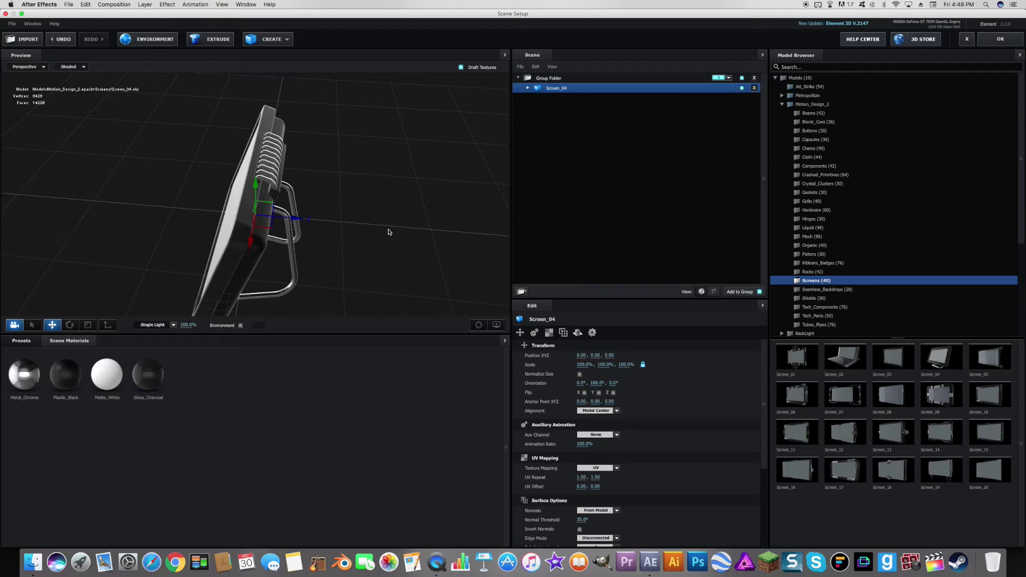
pyautogui.moveTo(389, 233); pyautogui.dragTo(469, 207)
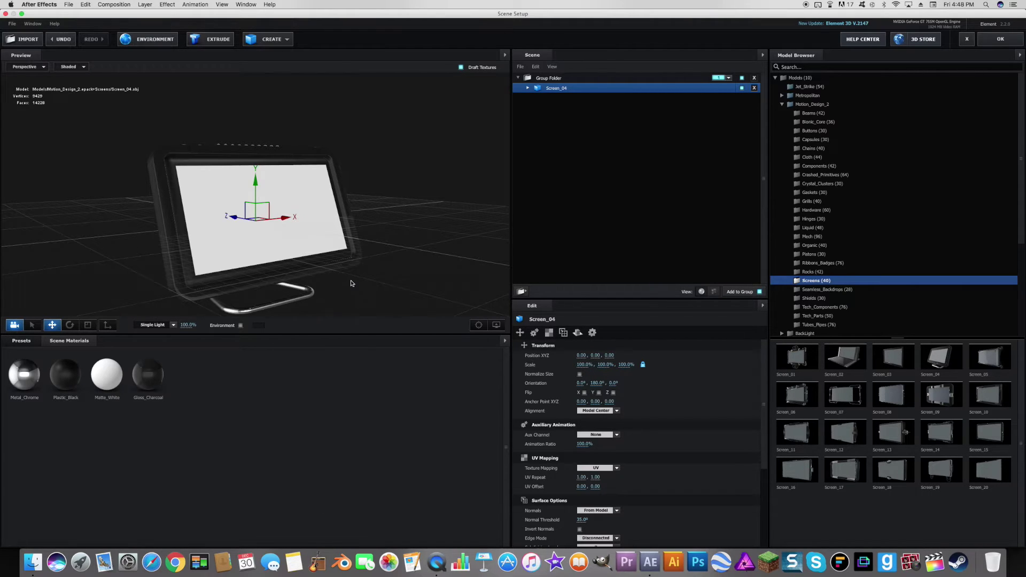
pyautogui.moveTo(352, 283); pyautogui.dragTo(292, 287)
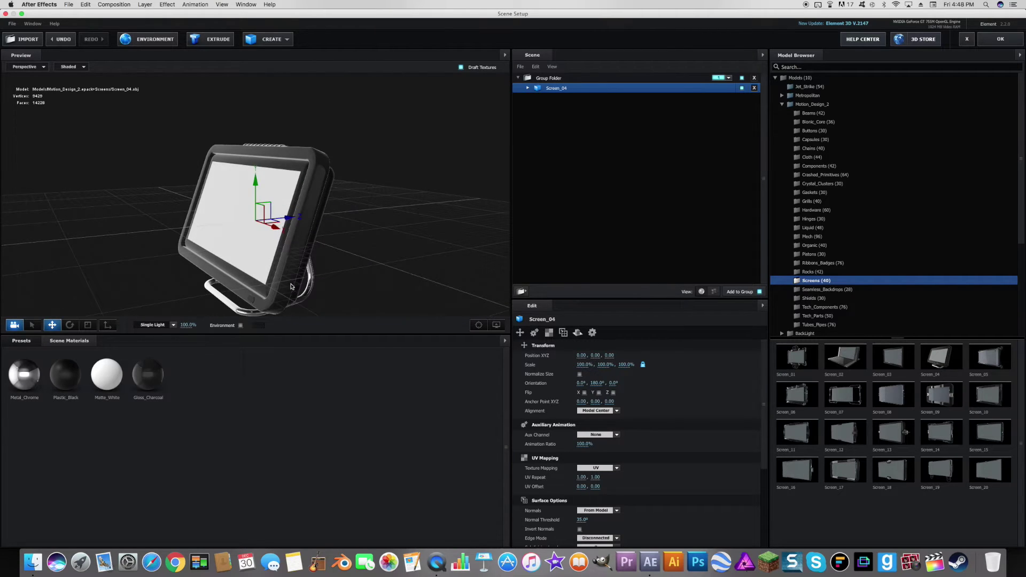
pyautogui.click(527, 88)
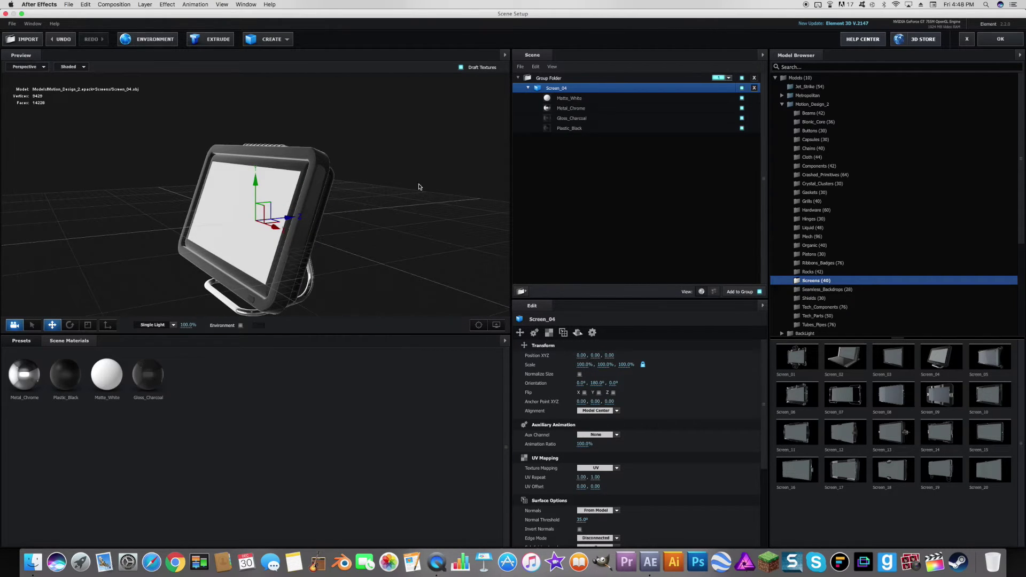
pyautogui.moveTo(420, 187); pyautogui.dragTo(428, 225)
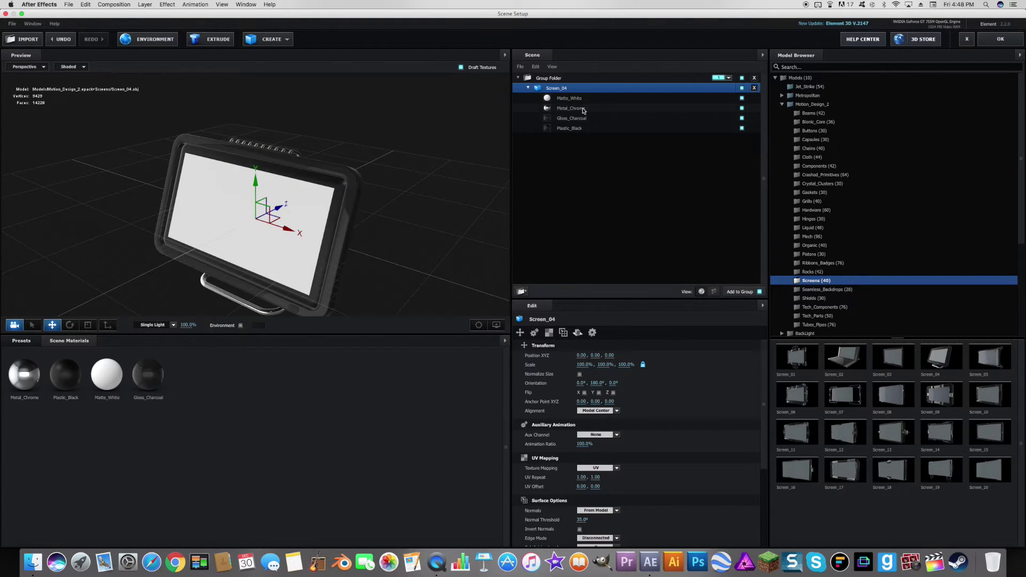
# Hide the monitor's Matte_White screen surface.
pyautogui.click(586, 101)
pyautogui.moveTo(451, 190); pyautogui.dragTo(451, 198)
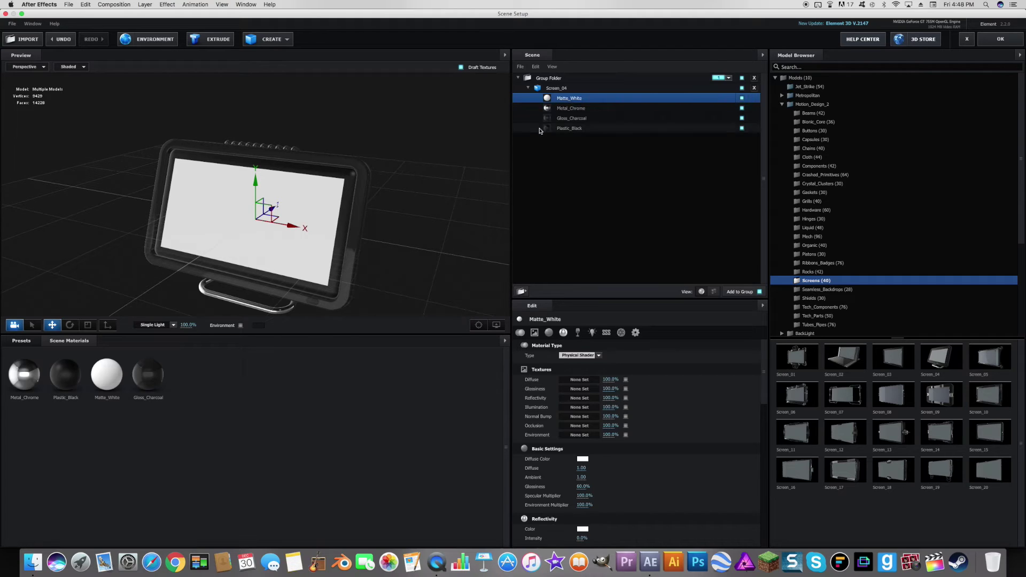
pyautogui.click(742, 98)
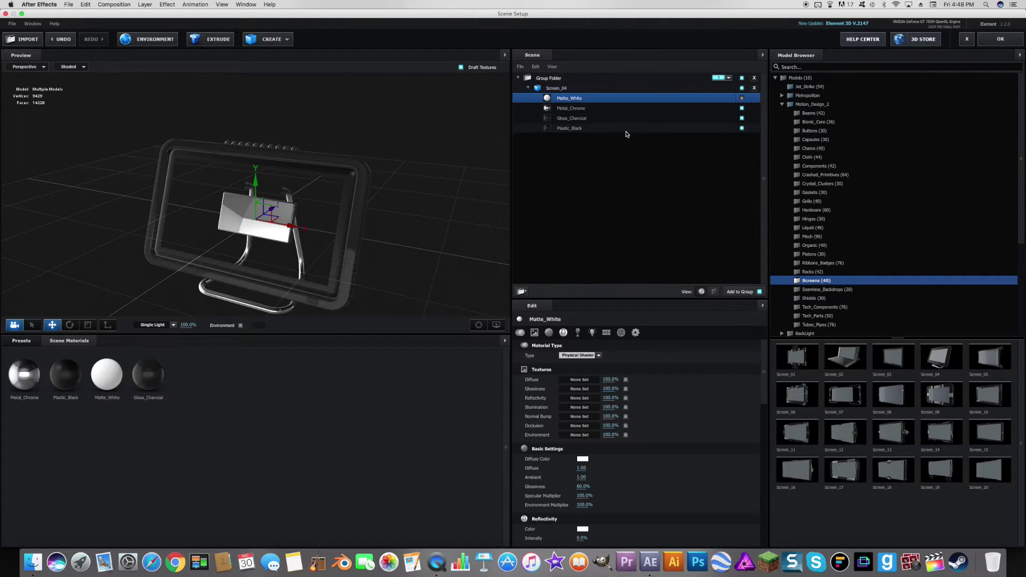
# Turn on Draw Backfaces for the Plastic_Black material and accept the Element scene.
pyautogui.click(599, 128)
pyautogui.moveTo(457, 183); pyautogui.dragTo(397, 213)
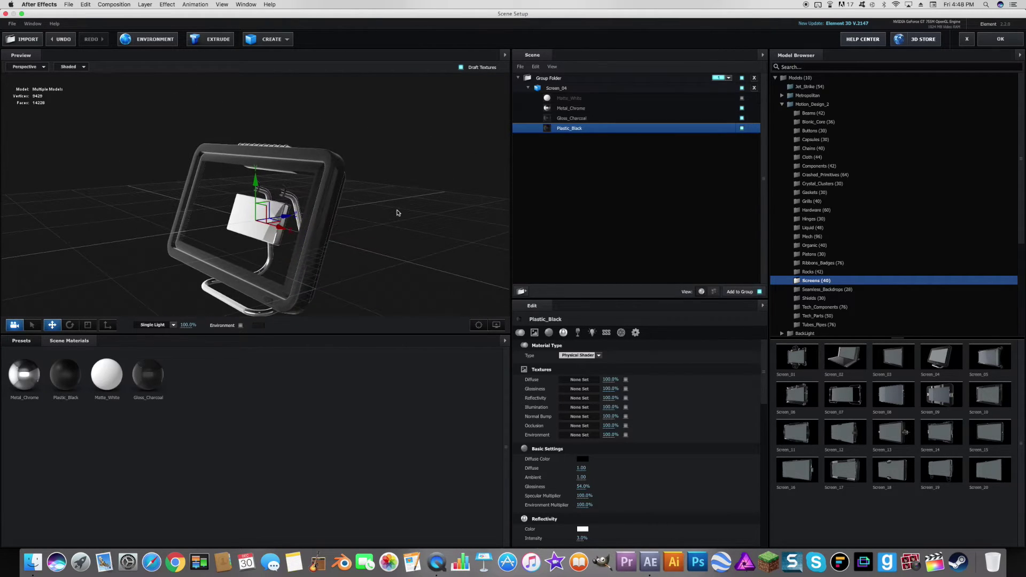
pyautogui.click(635, 333)
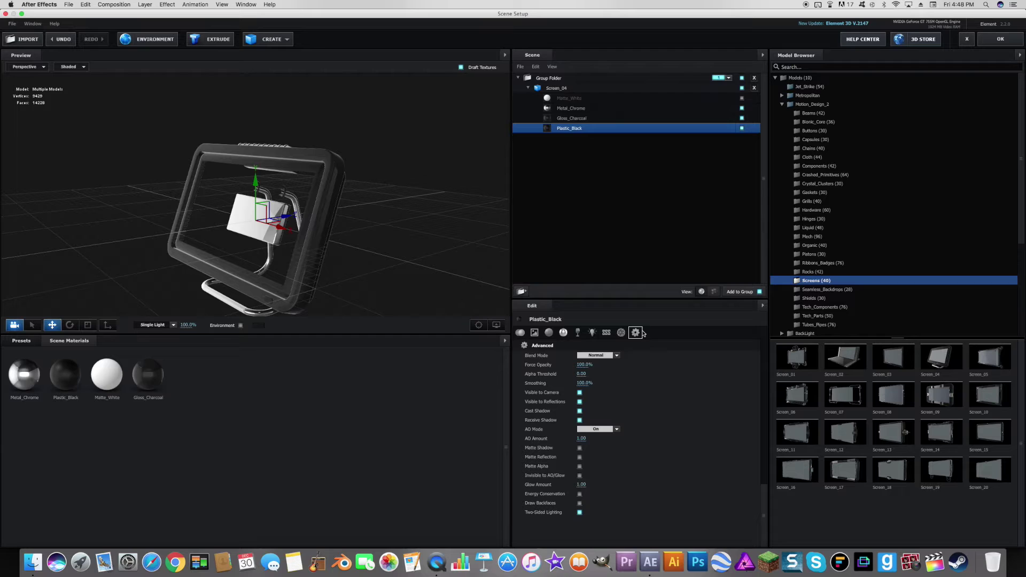
pyautogui.click(580, 503)
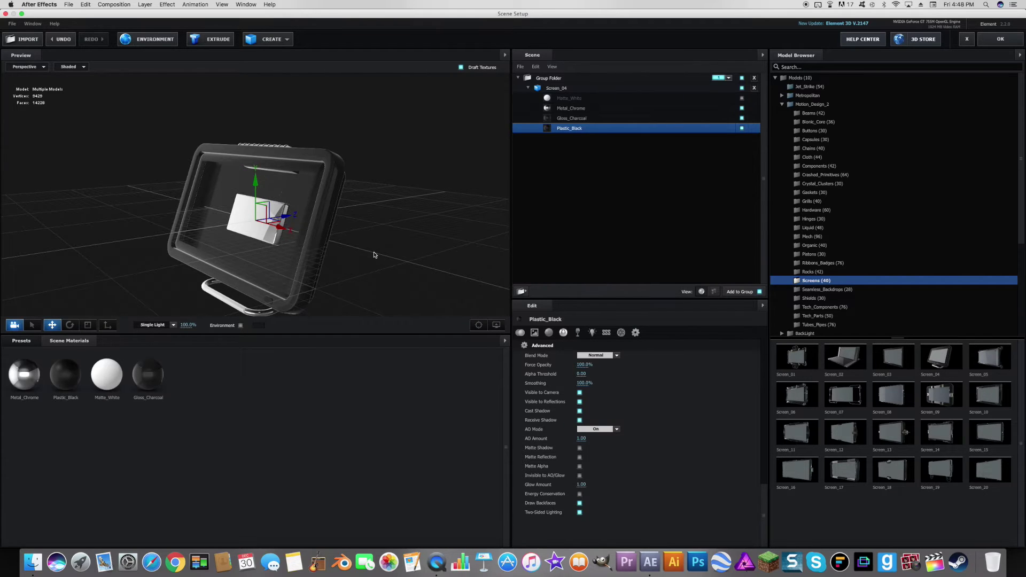
pyautogui.moveTo(365, 263)
pyautogui.mouseDown()
pyautogui.moveTo(447, 245)
pyautogui.moveTo(403, 242)
pyautogui.moveTo(366, 259)
pyautogui.mouseUp()
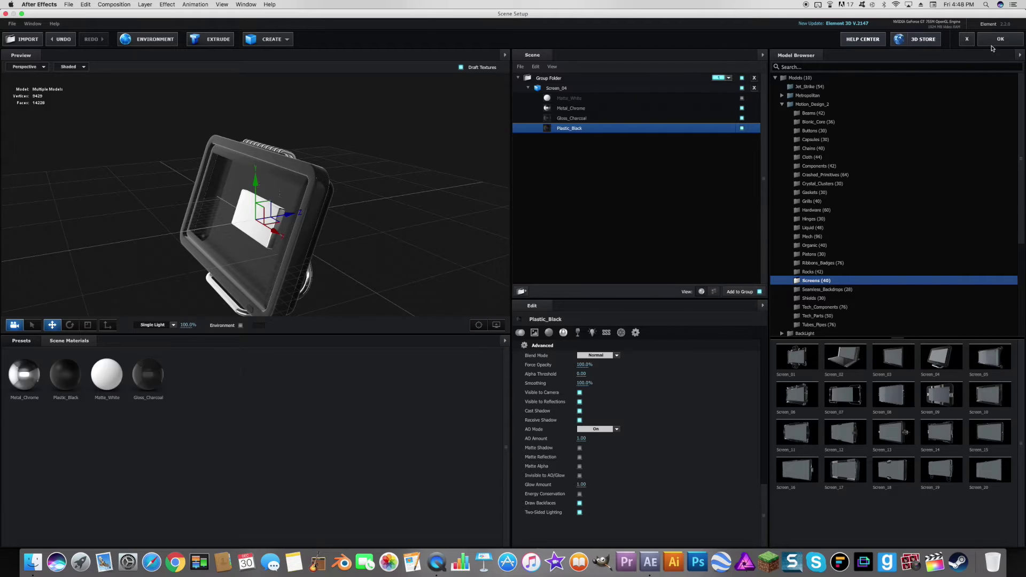
pyautogui.click(996, 42)
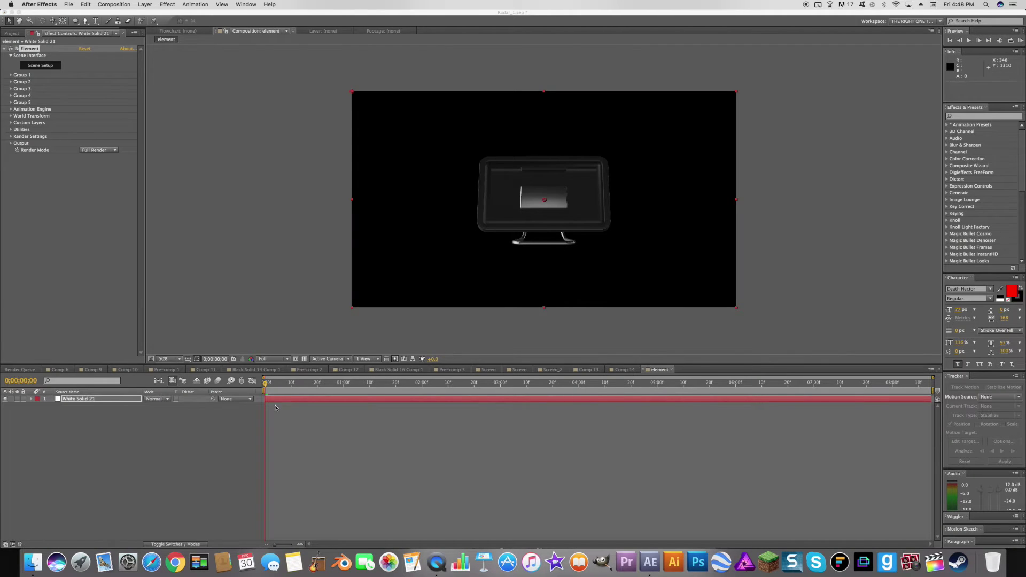
# Add the Screen comp as a layer in the element comp, then open it.
pyautogui.click(12, 33)
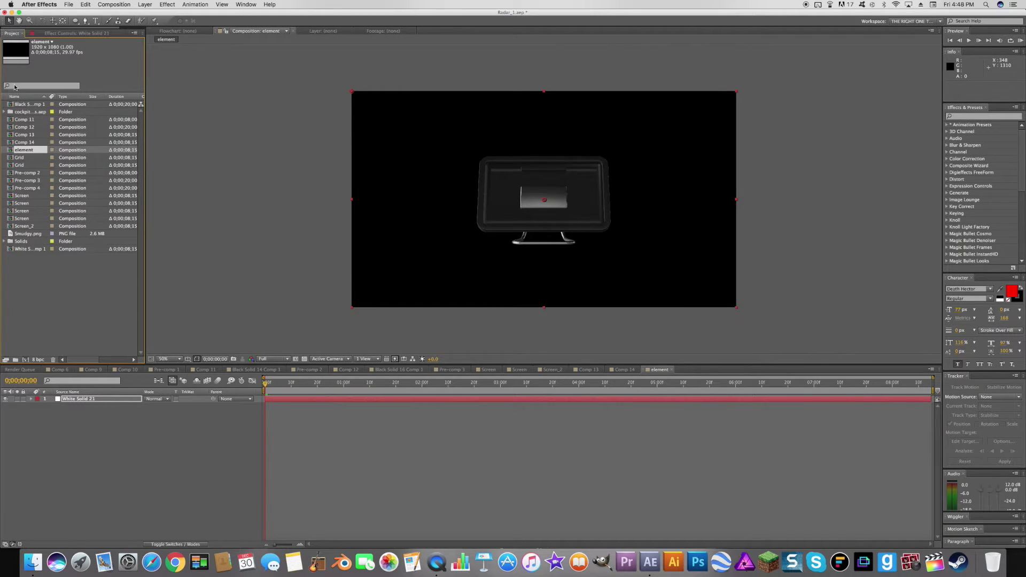
pyautogui.click(22, 218)
pyautogui.moveTo(26, 221); pyautogui.dragTo(93, 396)
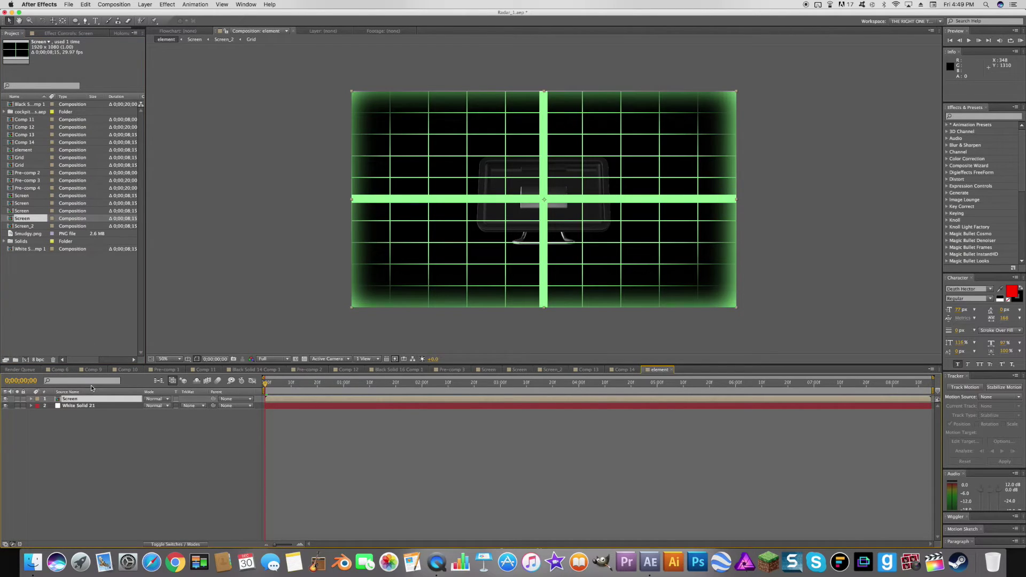
pyautogui.doubleClick(95, 400)
# Create a black solid, Black Solid 17, and send it beneath the grid layer.
pyautogui.rightClick(110, 431)
pyautogui.moveTo(124, 427)
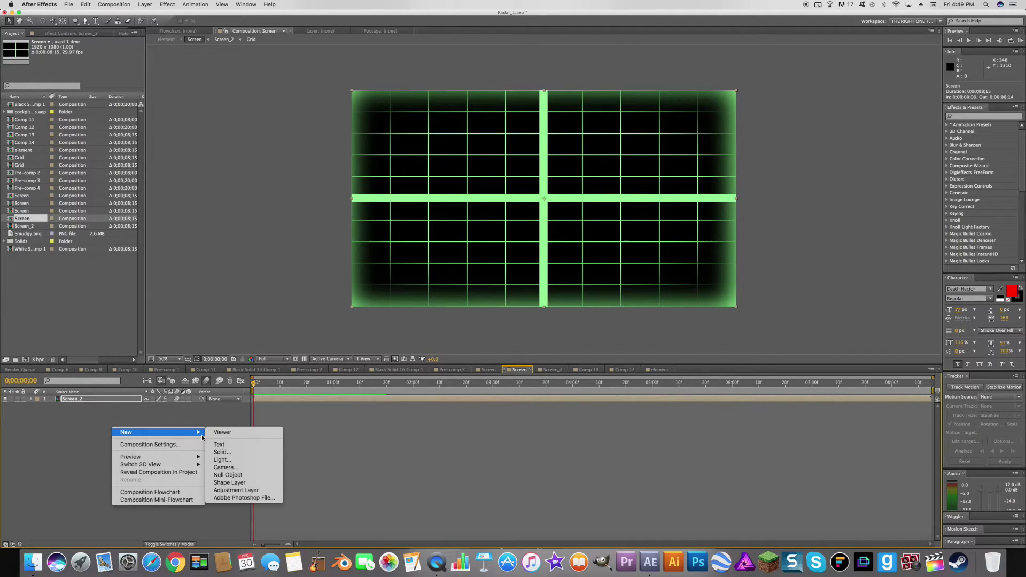
pyautogui.click(240, 452)
pyautogui.click(542, 212)
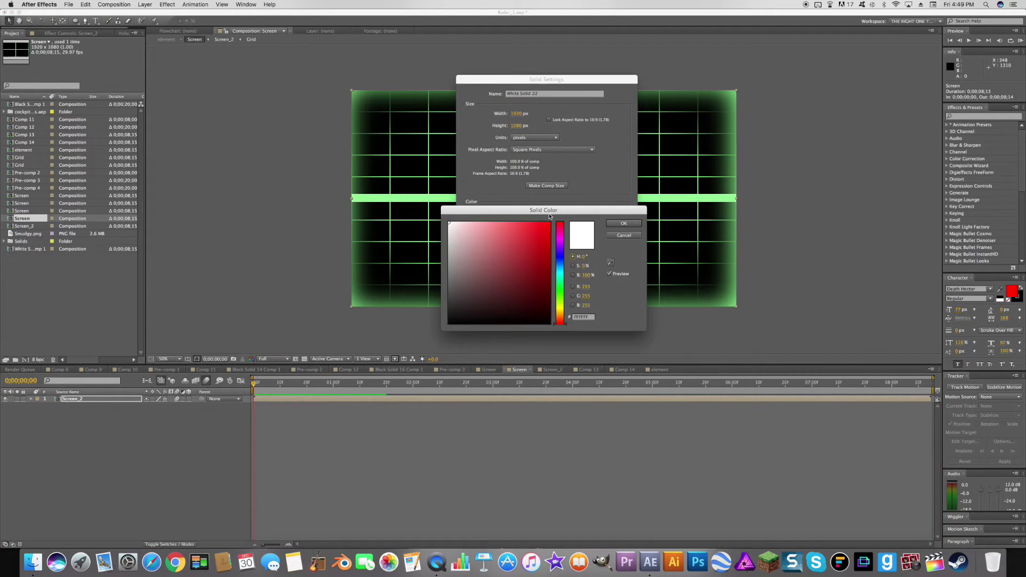
pyautogui.moveTo(479, 273); pyautogui.dragTo(398, 362)
pyautogui.click(619, 223)
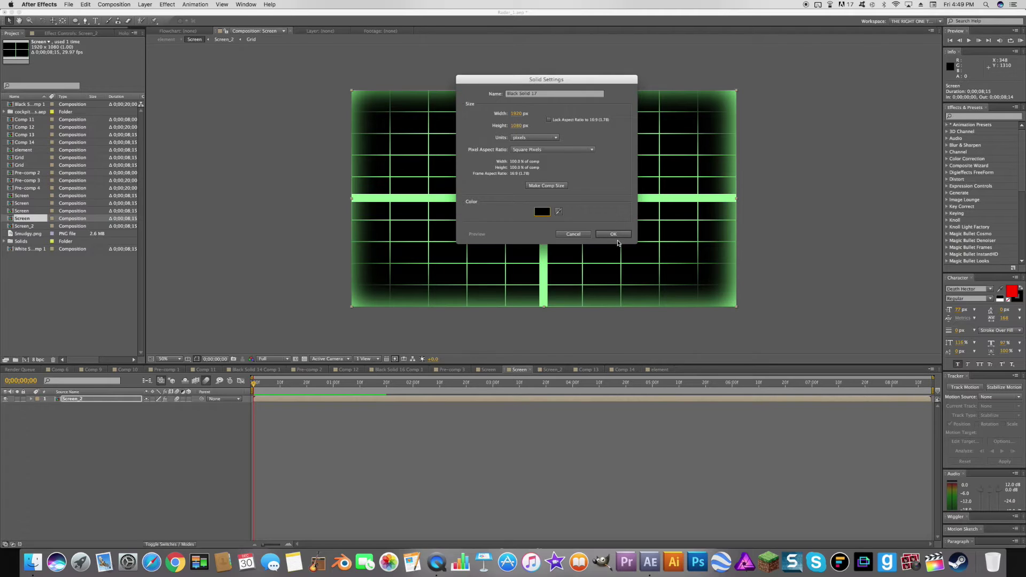
pyautogui.click(619, 254)
pyautogui.press('super+shift+bracketleft')
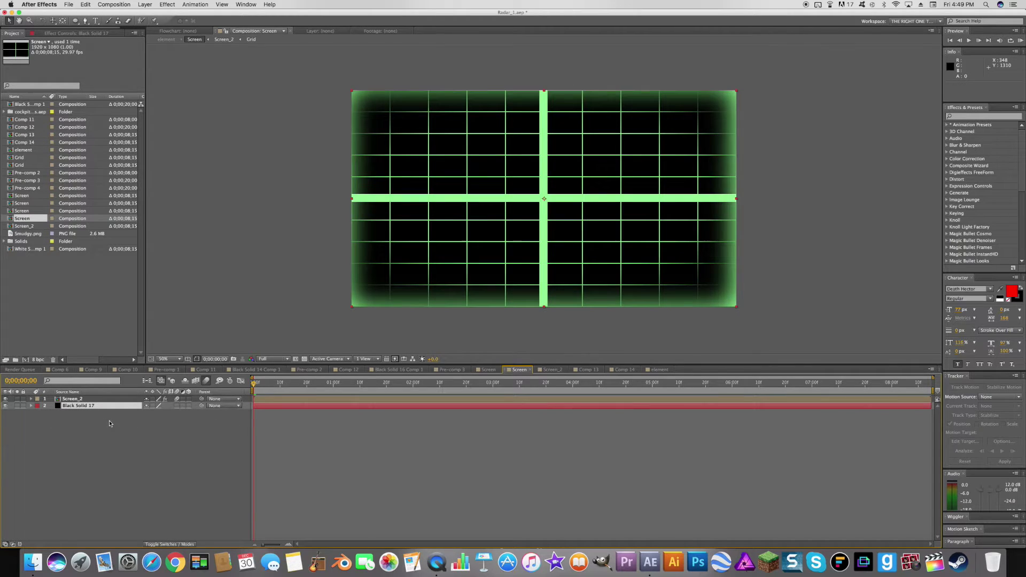
# Check the black background against the transparency checkerboard, then return to the element comp.
pyautogui.click(305, 360)
pyautogui.click(6, 406)
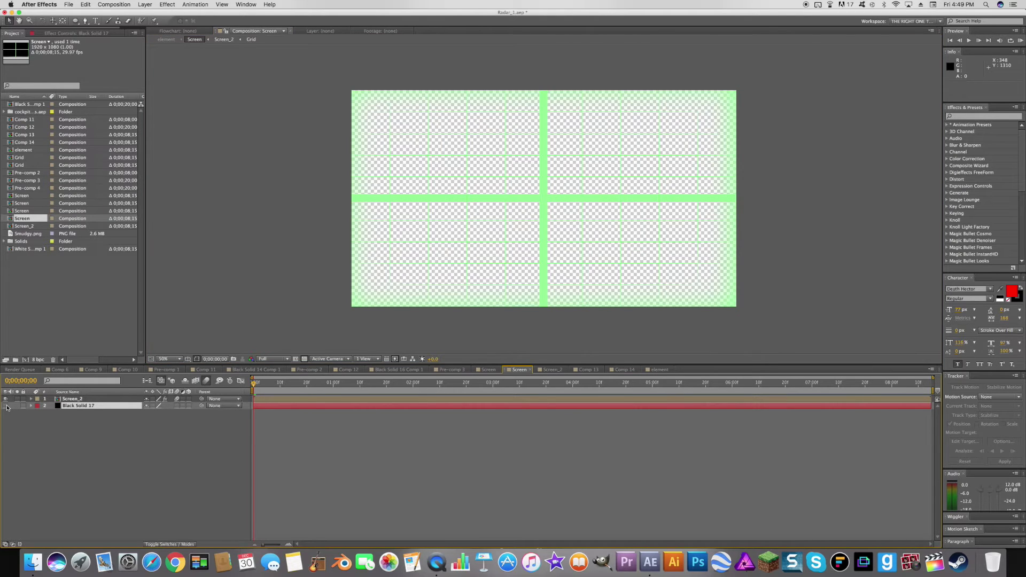
pyautogui.click(6, 406)
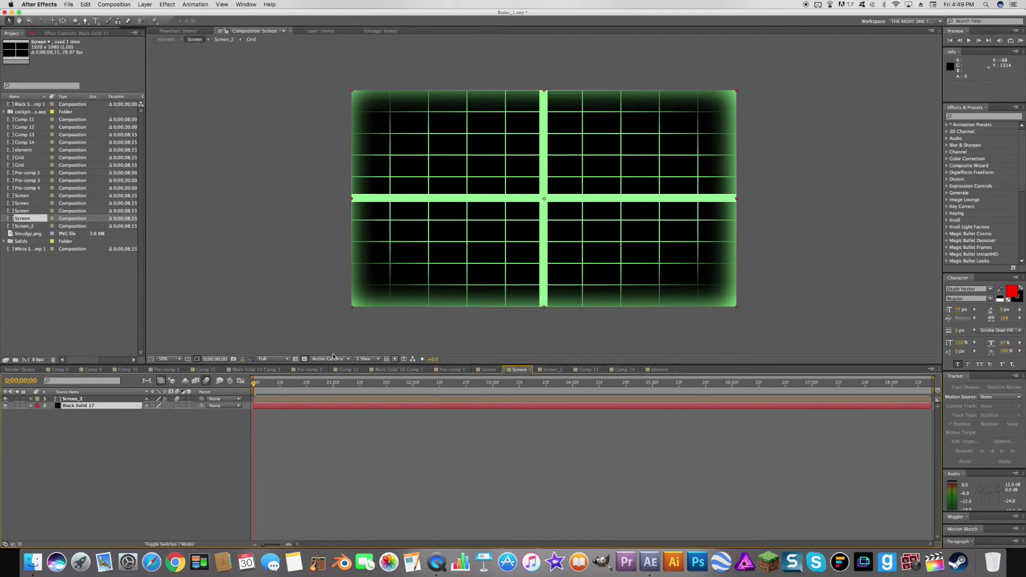
pyautogui.click(304, 359)
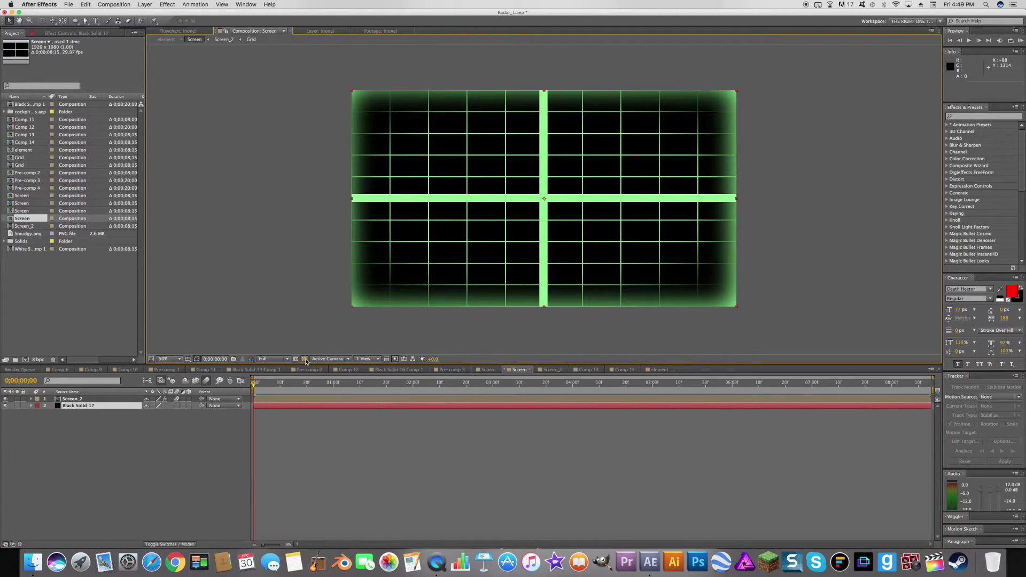
pyautogui.click(91, 369)
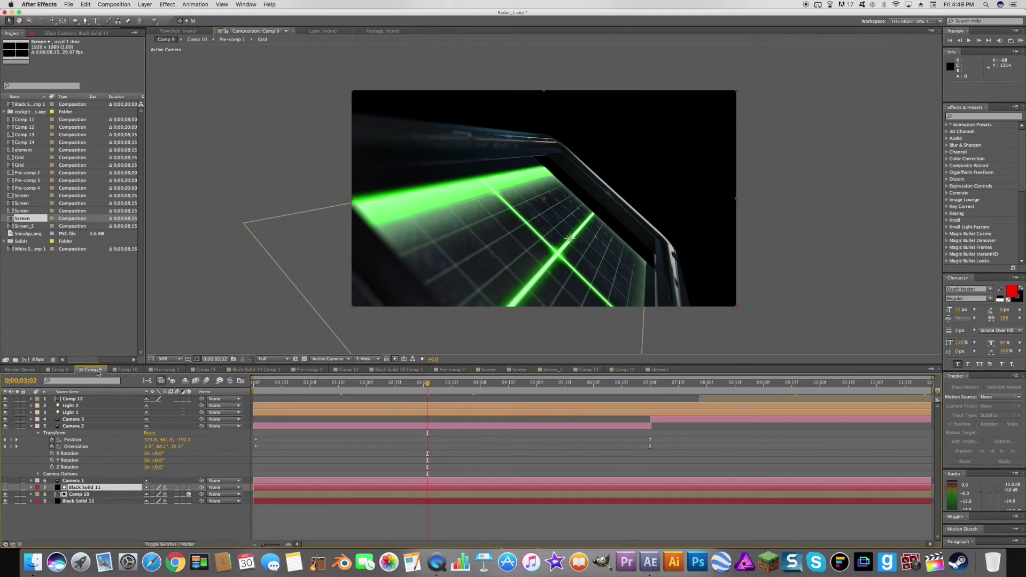
pyautogui.click(663, 370)
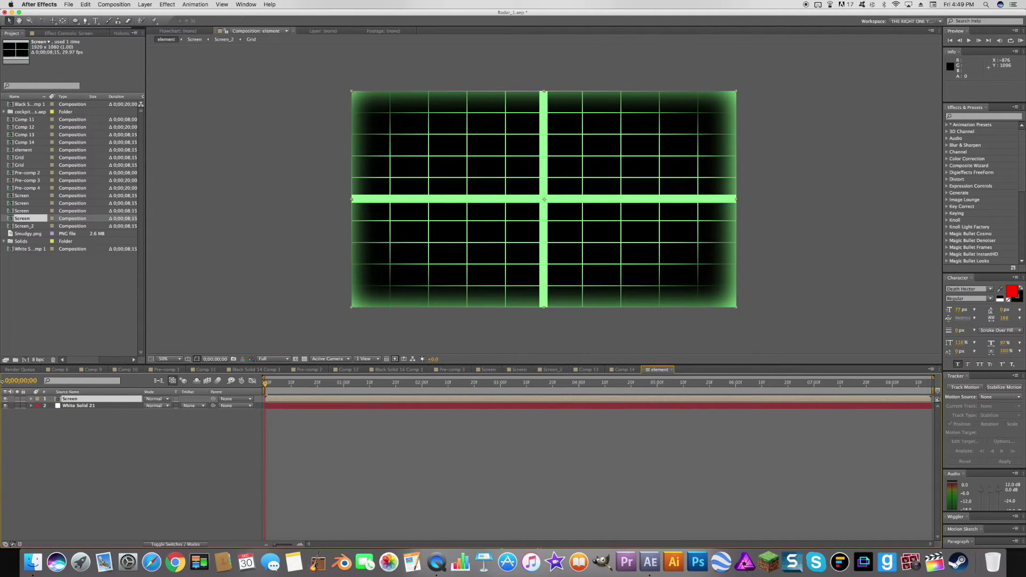
# Make the Screen layer 3D in the element comp.
pyautogui.click(5, 399)
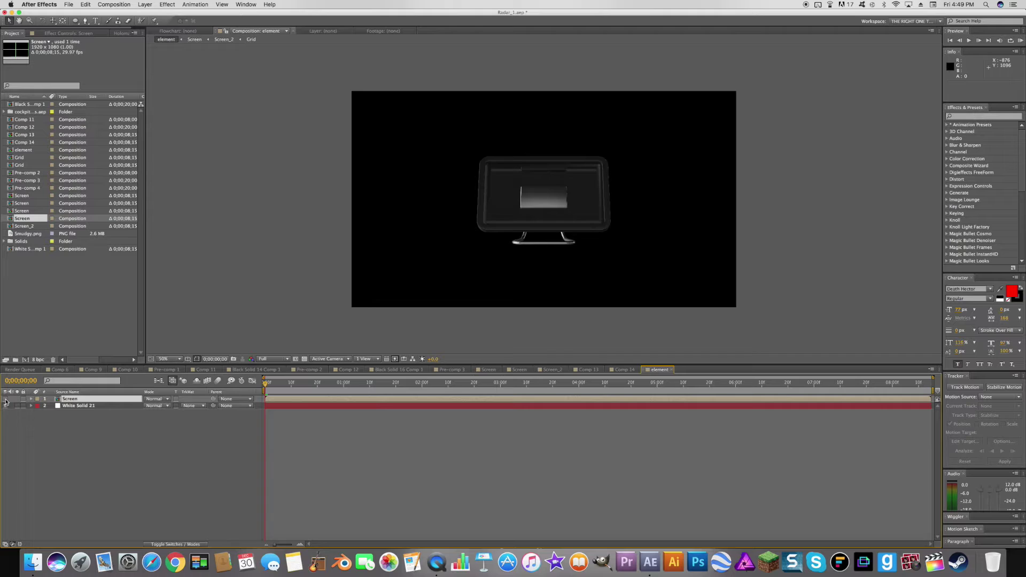
pyautogui.click(6, 399)
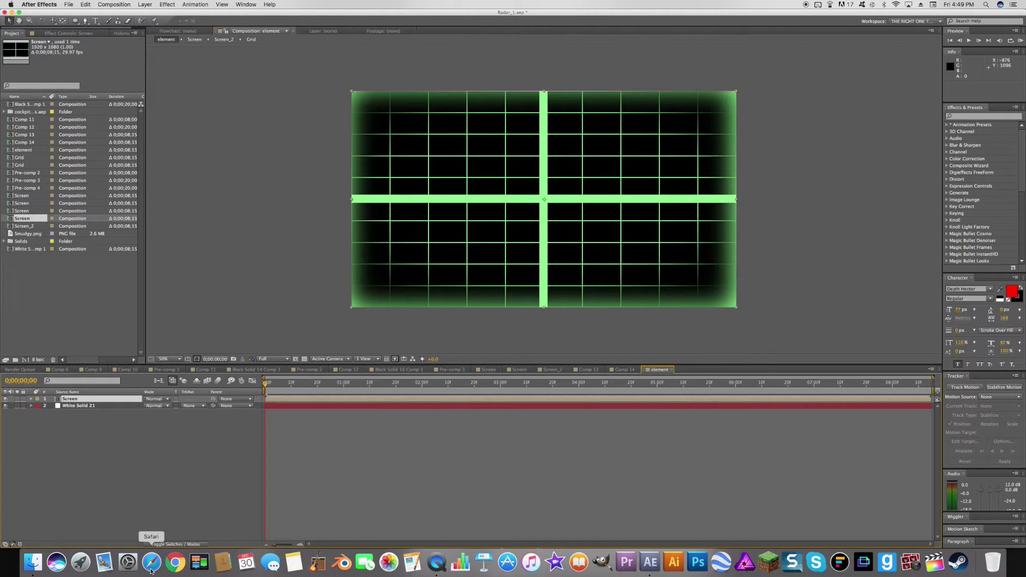
pyautogui.click(179, 544)
pyautogui.click(188, 400)
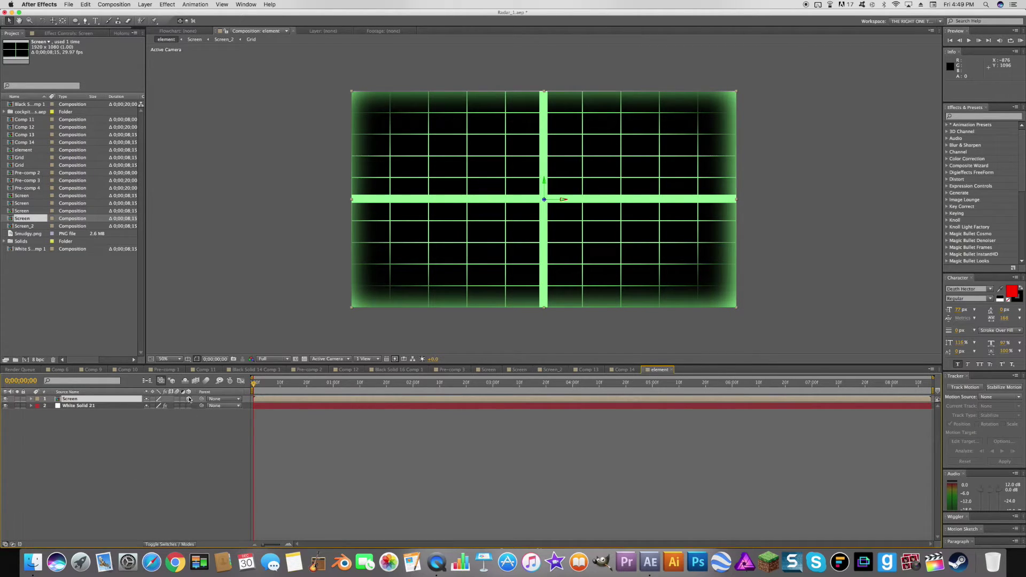
# Add a new camera layer, Camera 1, to the element comp.
pyautogui.rightClick(149, 429)
pyautogui.moveTo(187, 435)
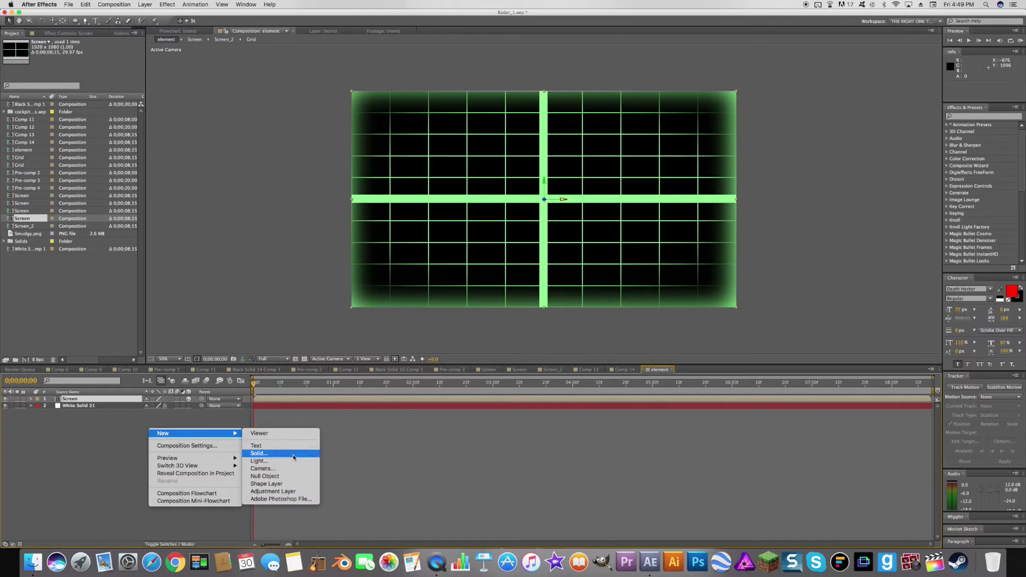
pyautogui.click(283, 470)
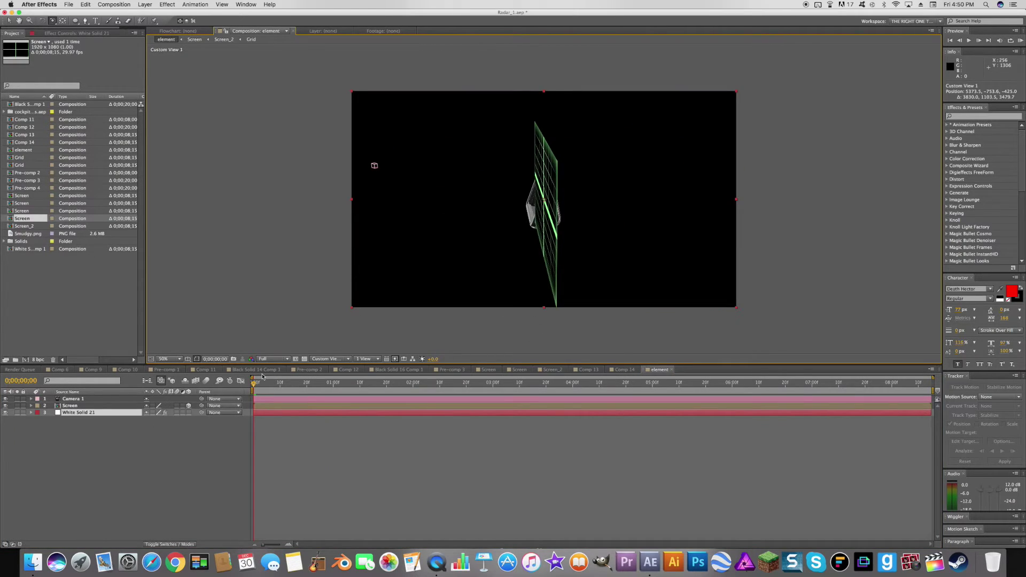
# Scale the Screen layer down to 29%.
pyautogui.click(78, 406)
pyautogui.press('s')
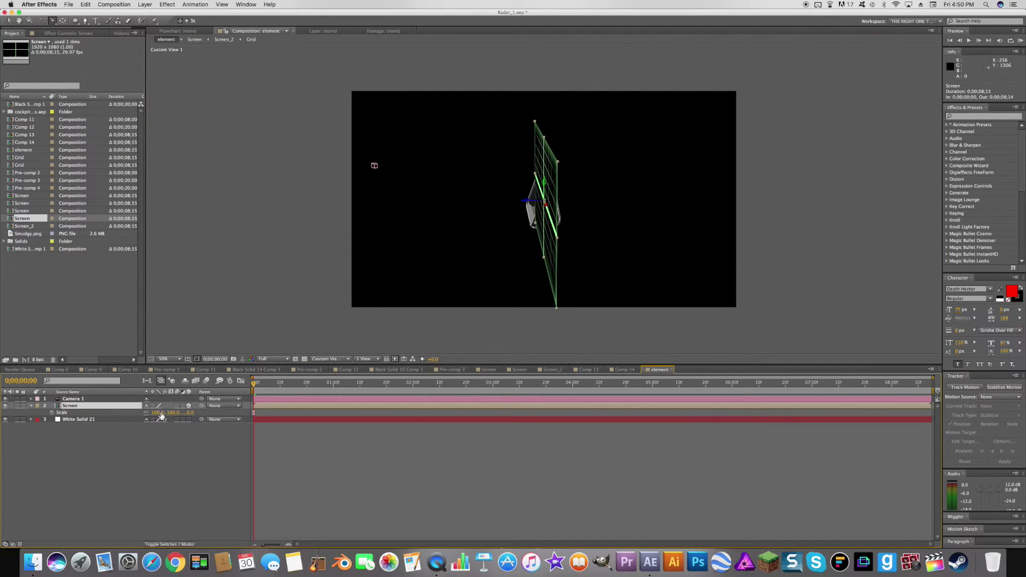
pyautogui.moveTo(161, 415); pyautogui.dragTo(127, 415)
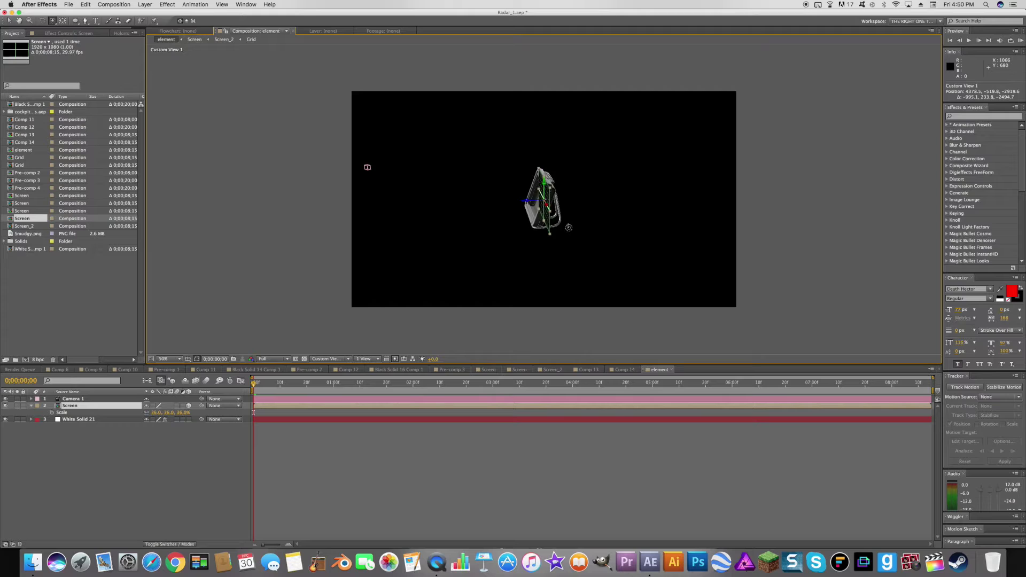
pyautogui.moveTo(569, 227)
pyautogui.mouseDown()
pyautogui.moveTo(598, 222)
pyautogui.moveTo(579, 223)
pyautogui.mouseUp()
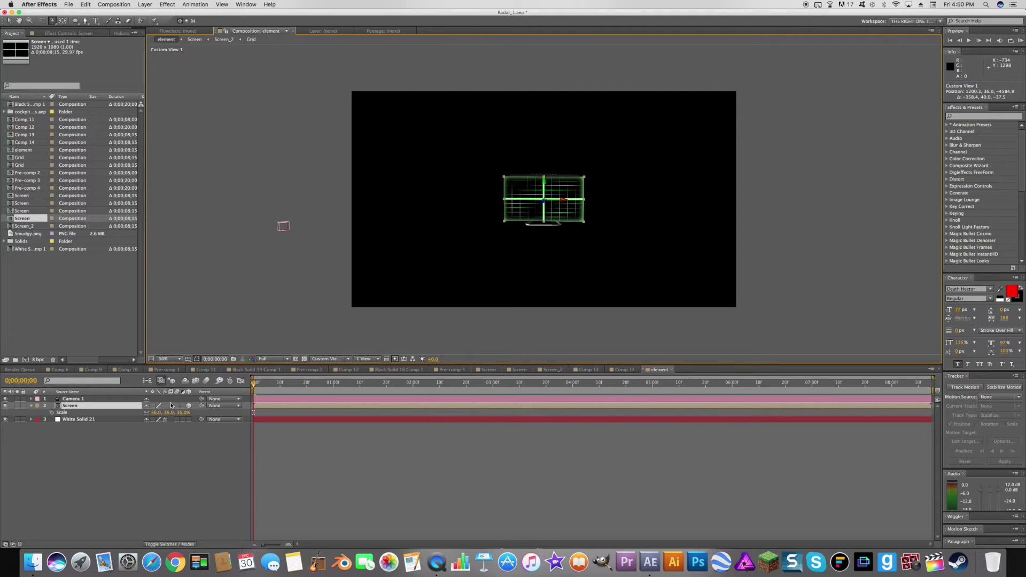
pyautogui.moveTo(158, 416); pyautogui.dragTo(139, 416)
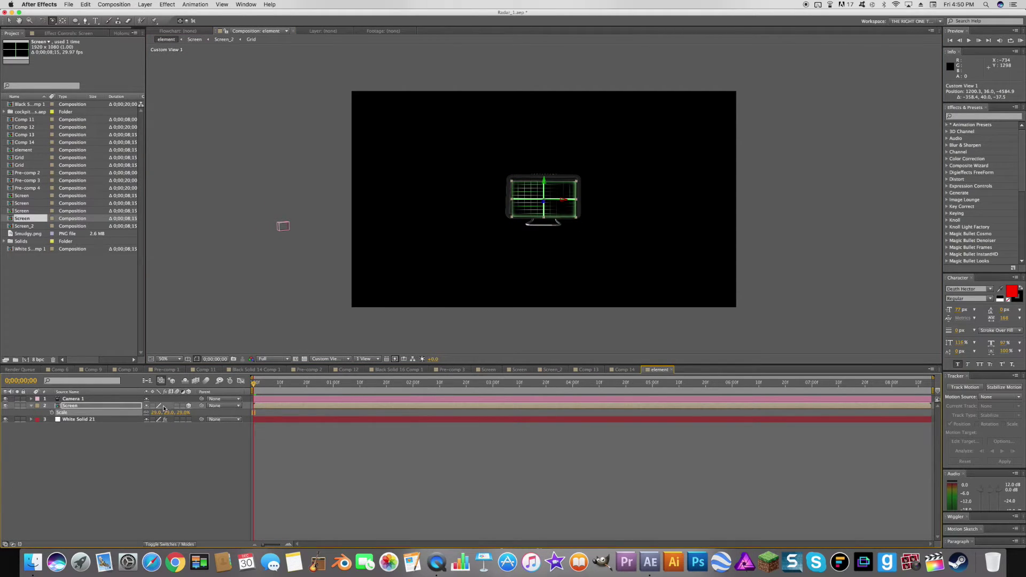
pyautogui.moveTo(475, 285); pyautogui.dragTo(440, 289)
pyautogui.scroll(2, 523, 256)
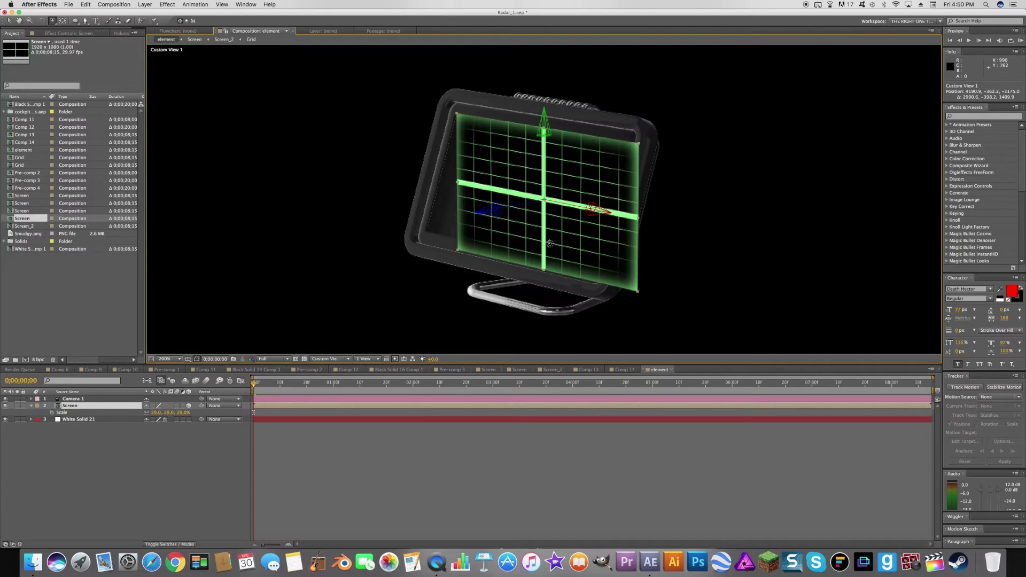
pyautogui.scroll(-2, 550, 243)
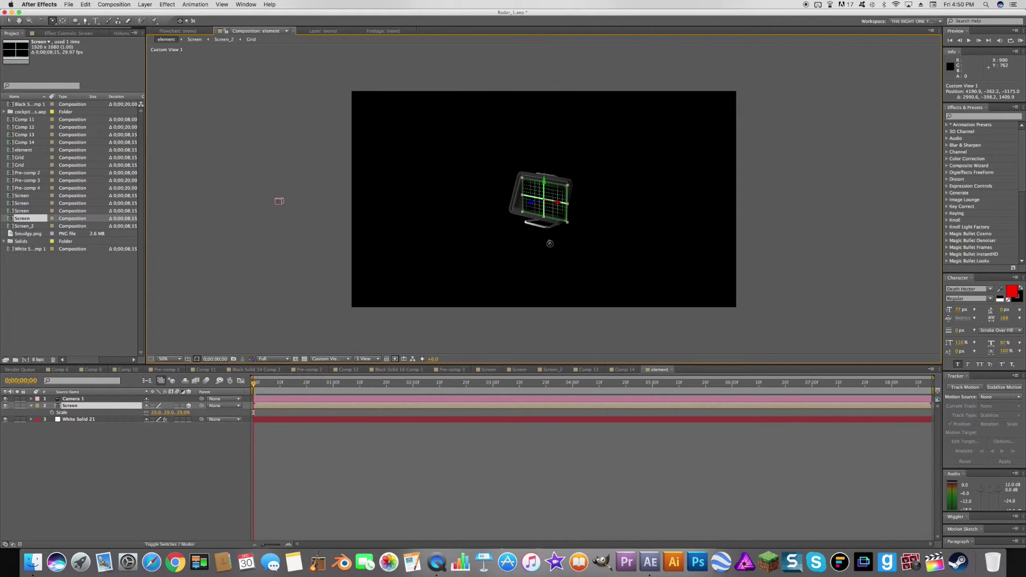
pyautogui.moveTo(550, 244); pyautogui.dragTo(523, 64)
# Set the Screen layer's X Orientation to 340°.
pyautogui.press('r')
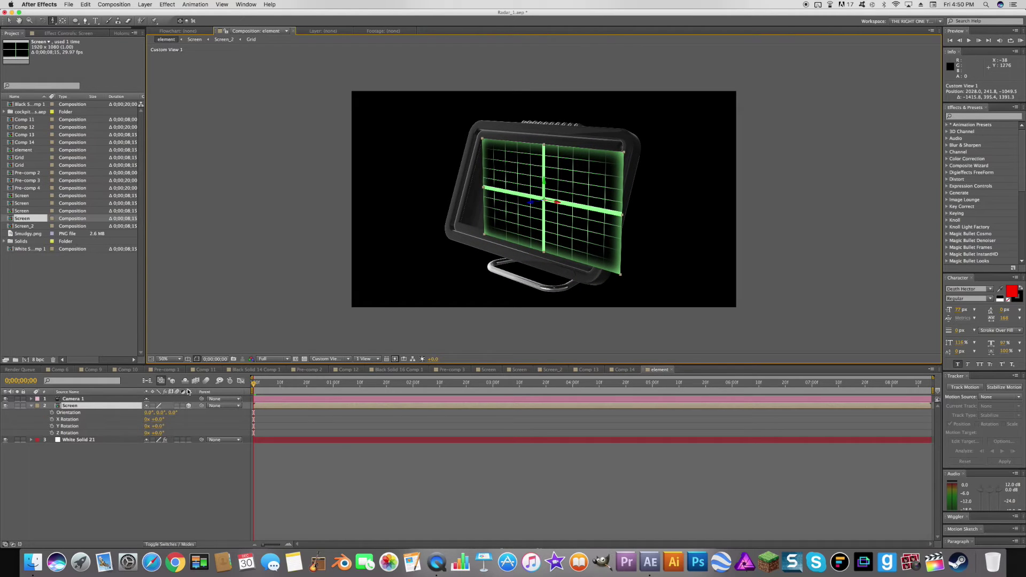
pyautogui.moveTo(148, 413); pyautogui.dragTo(140, 415)
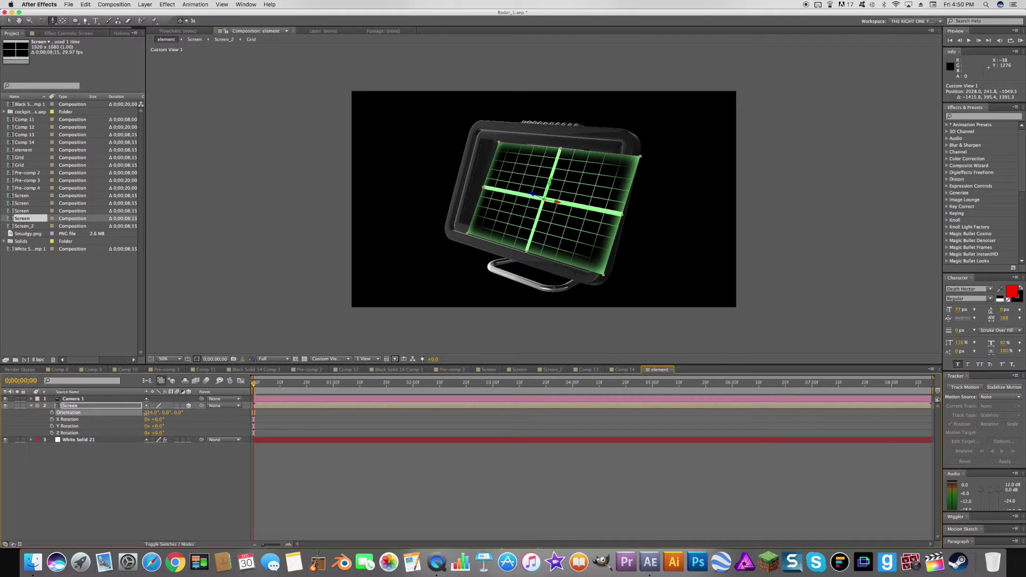
pyautogui.click(150, 413)
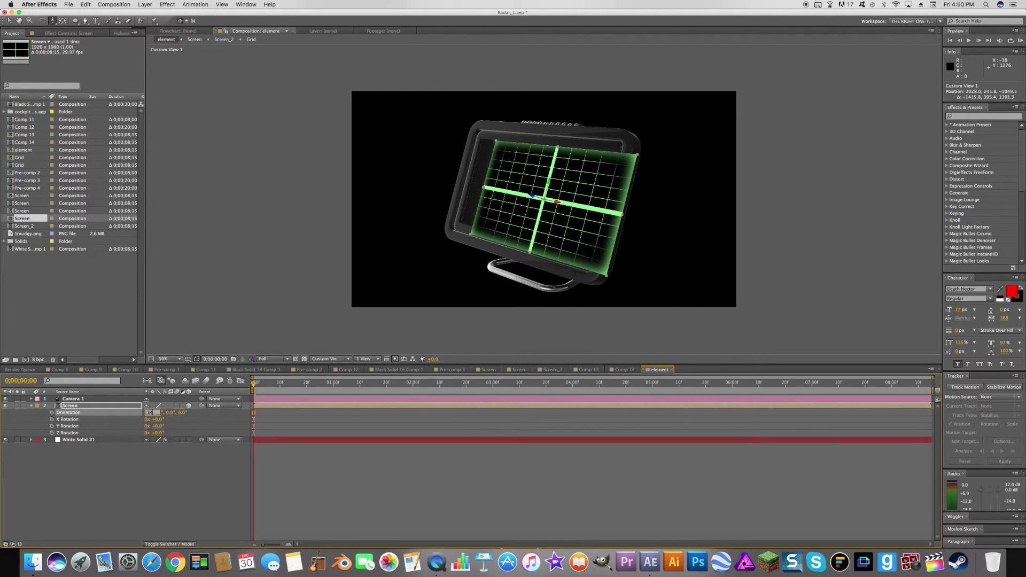
pyautogui.press('Return')
# Move the tilted grid plane onto the monitor's display face.
pyautogui.click(457, 268)
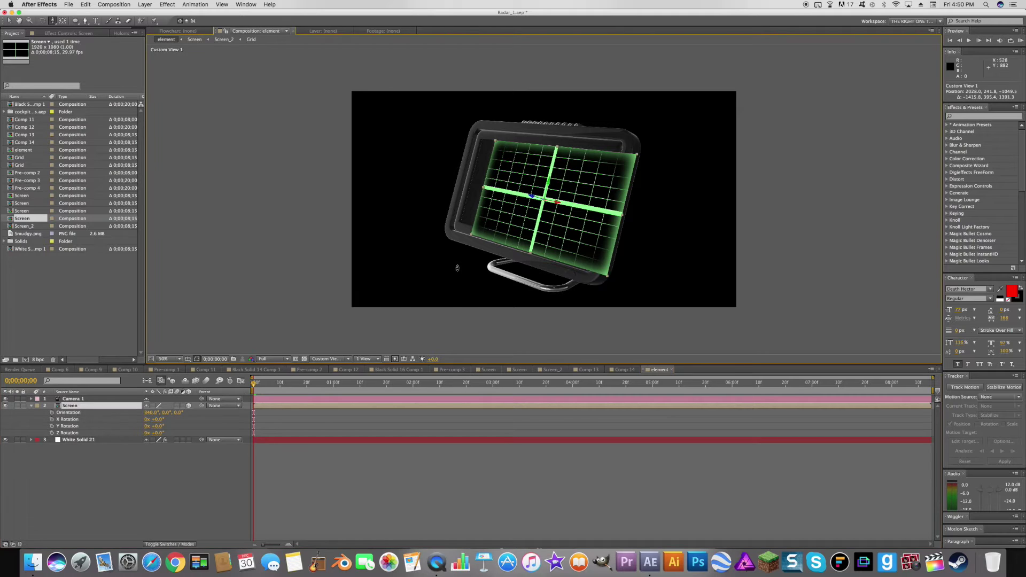
pyautogui.press('c')
pyautogui.moveTo(466, 266)
pyautogui.mouseDown()
pyautogui.moveTo(420, 268)
pyautogui.moveTo(449, 264)
pyautogui.mouseUp()
pyautogui.press('v')
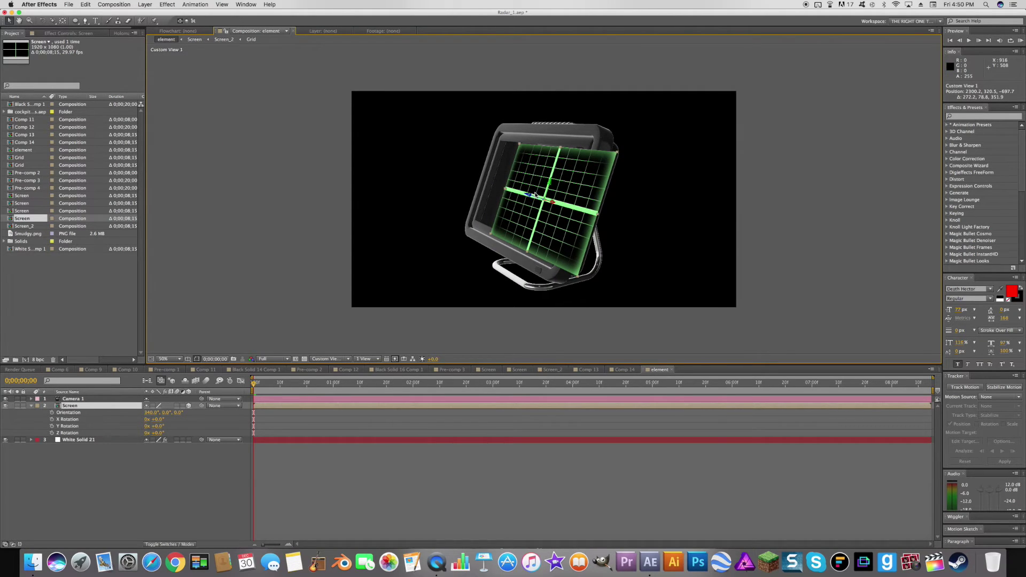
pyautogui.moveTo(533, 199); pyautogui.dragTo(525, 198)
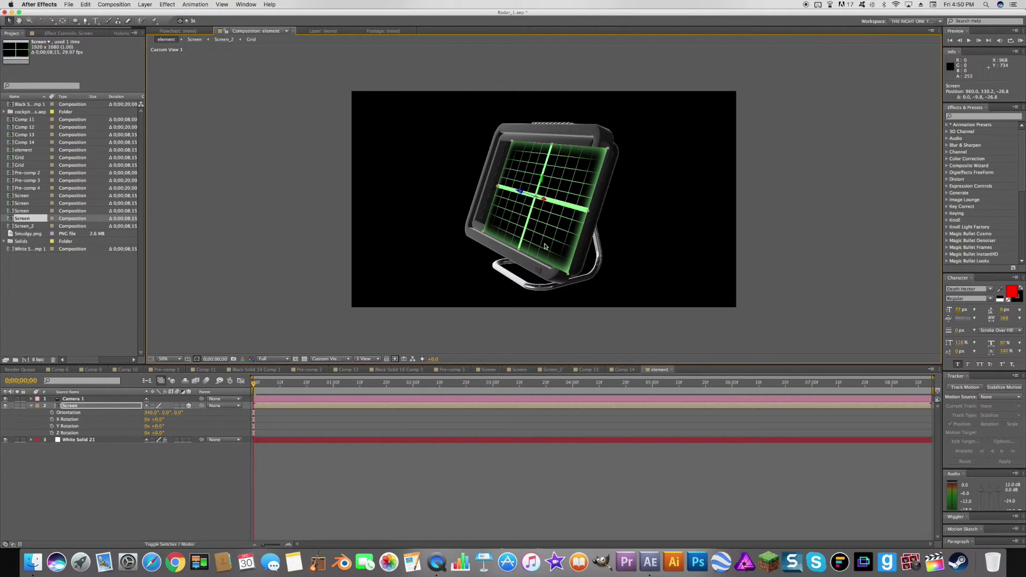
pyautogui.click(135, 470)
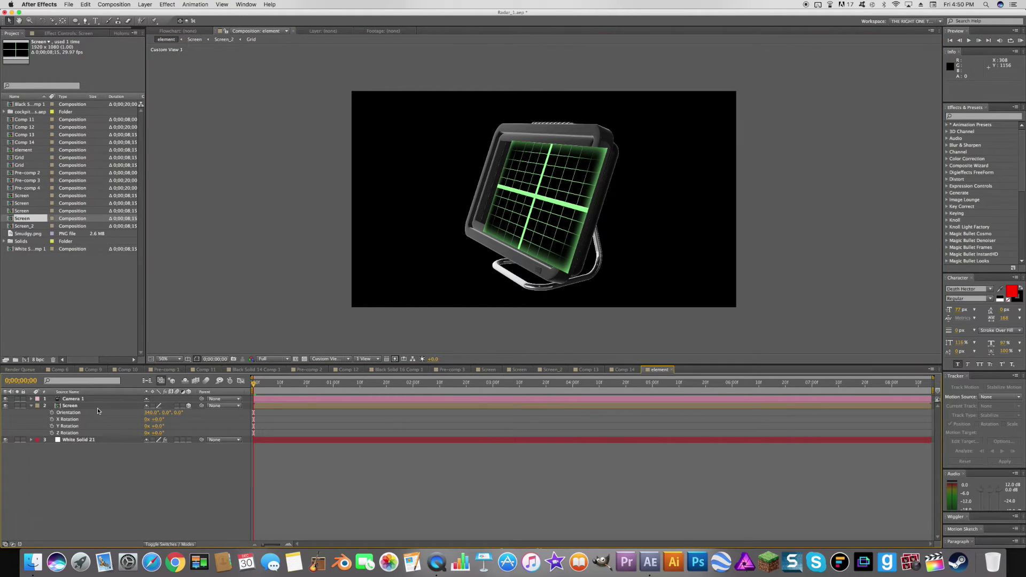
pyautogui.click(98, 408)
pyautogui.press('c')
pyautogui.moveTo(484, 233)
pyautogui.mouseDown()
pyautogui.moveTo(503, 239)
pyautogui.moveTo(470, 236)
pyautogui.moveTo(492, 241)
pyautogui.mouseUp()
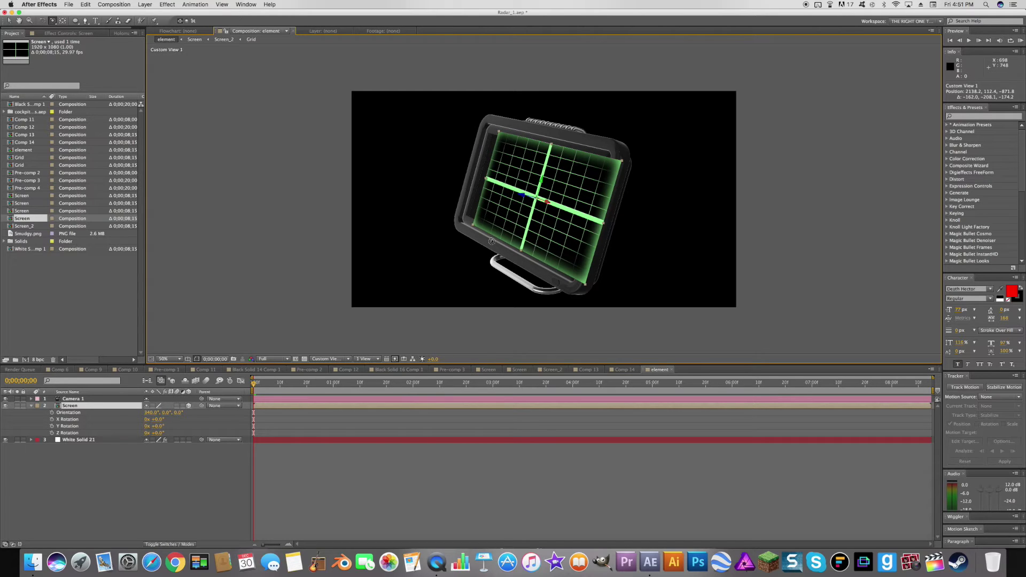
# Duplicate White Solid 21 and set the copy's Element Output to World Position.
pyautogui.click(114, 441)
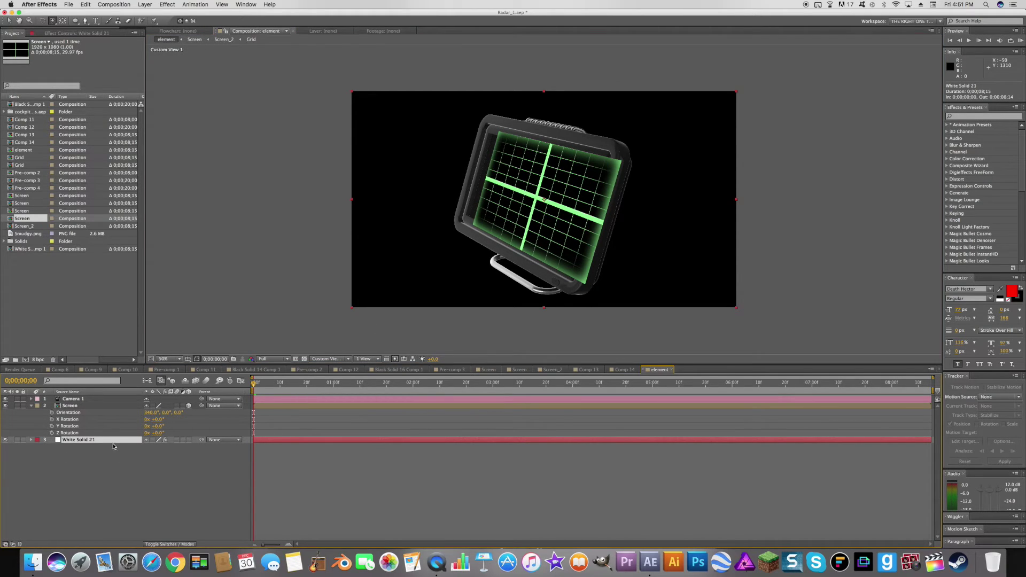
pyautogui.click(72, 33)
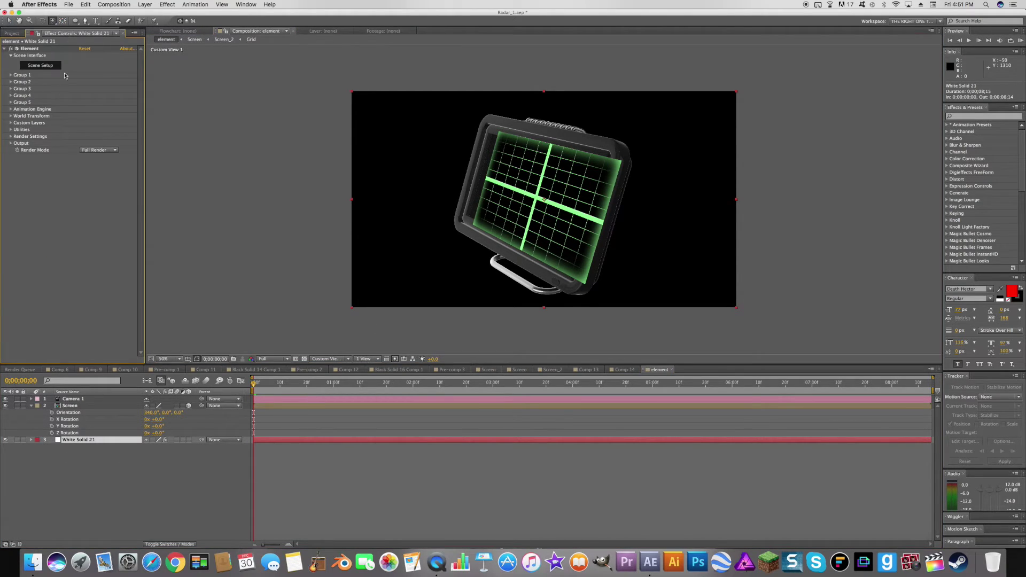
pyautogui.click(11, 144)
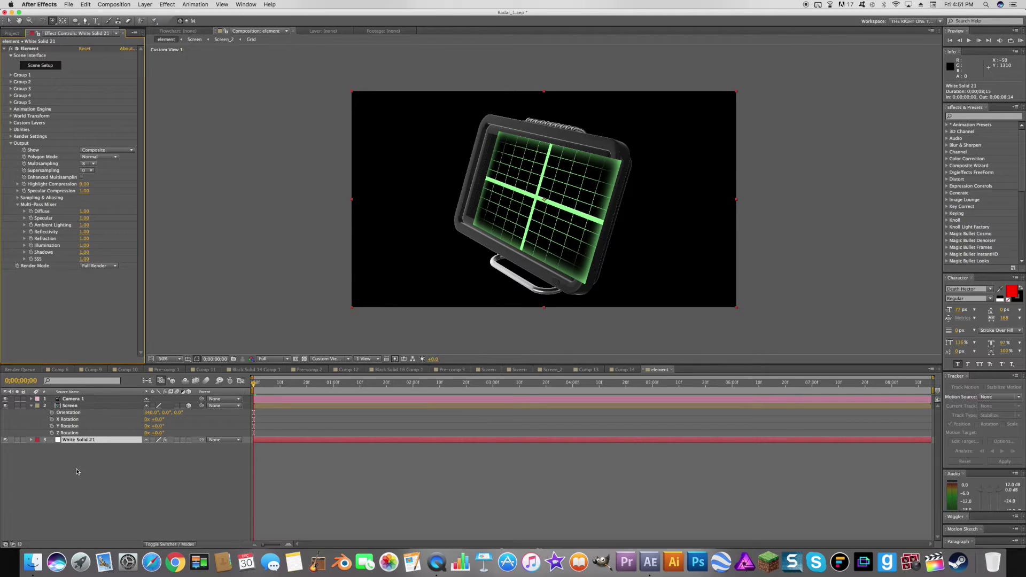
pyautogui.click(79, 441)
pyautogui.press('super+d')
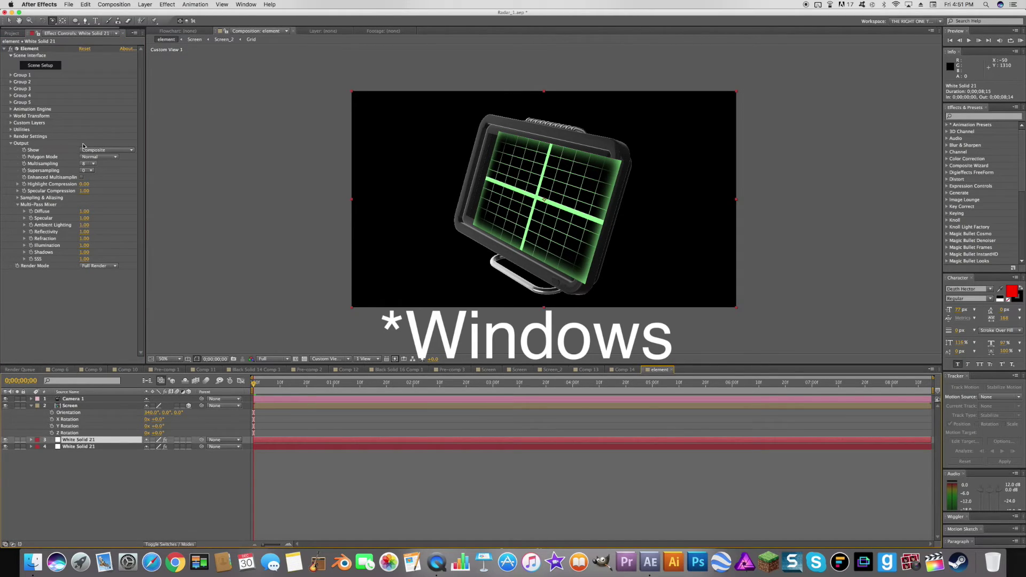
pyautogui.click(114, 154)
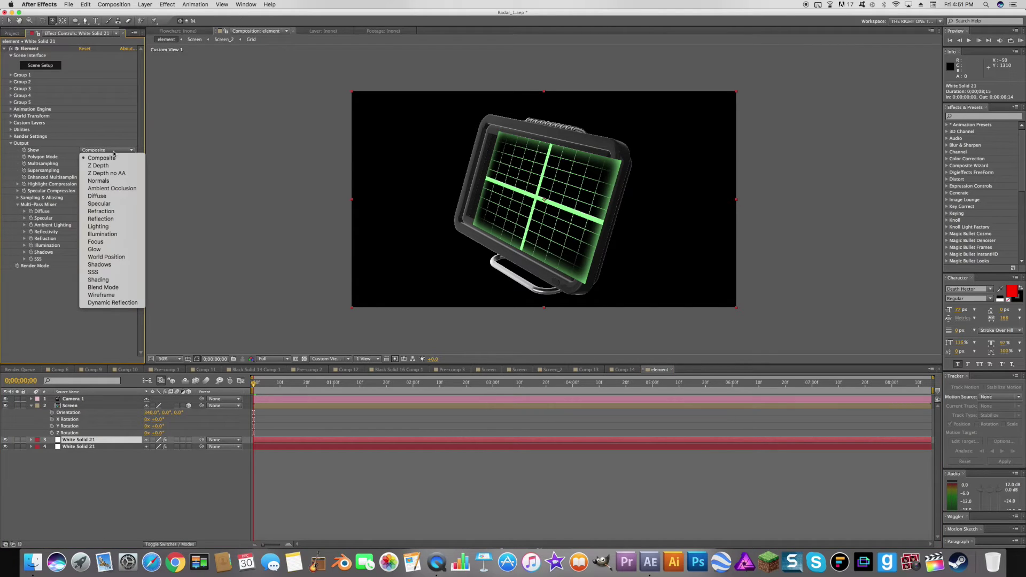
pyautogui.click(123, 258)
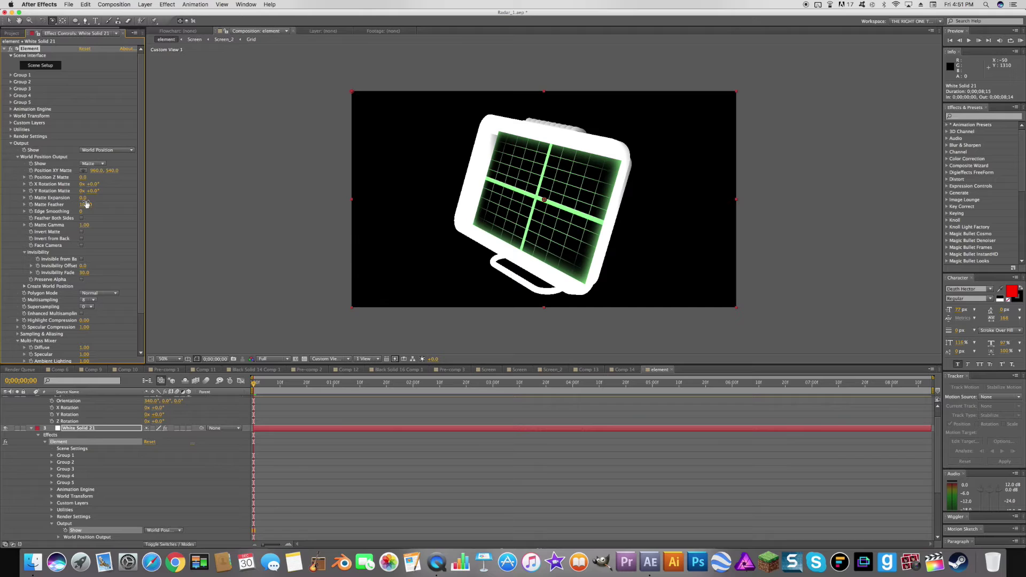
# Move the matte layer above Screen and set X Rotation Matte to -20°.
pyautogui.scroll(2, 87, 477)
pyautogui.moveTo(81, 440); pyautogui.dragTo(84, 409)
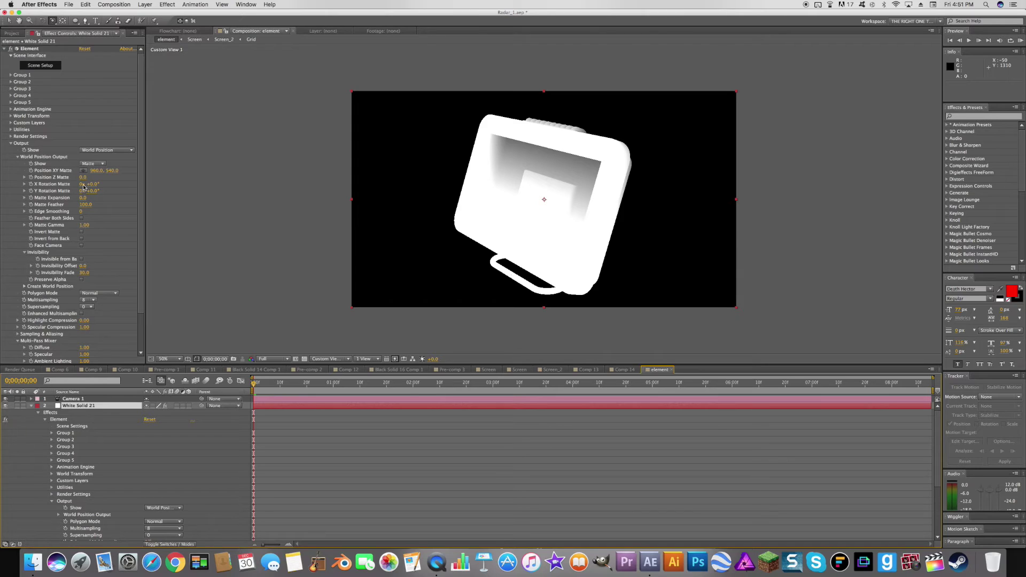
pyautogui.moveTo(83, 186); pyautogui.dragTo(89, 186)
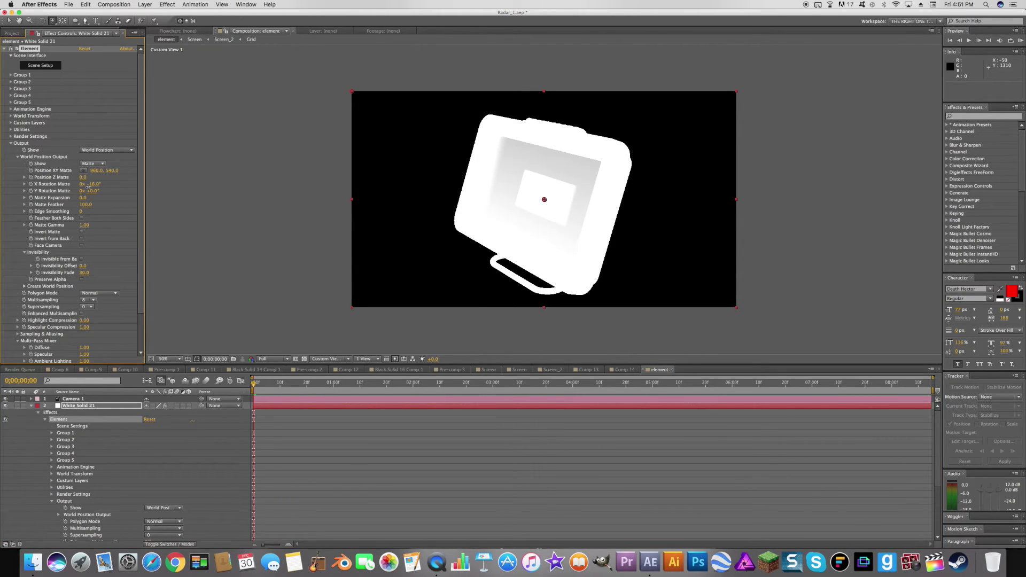
pyautogui.click(94, 185)
pyautogui.press('Return')
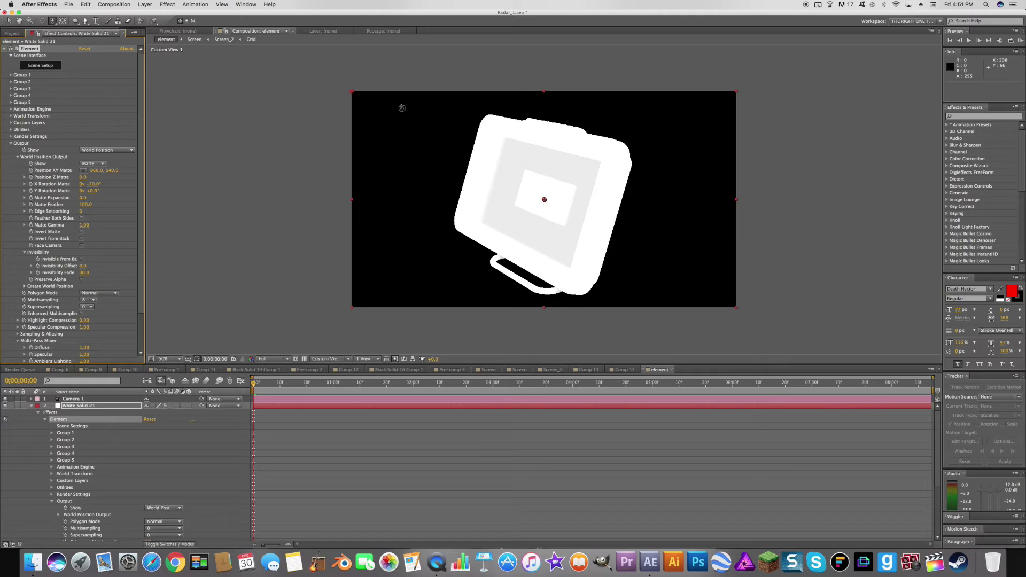
# Adjust the matte's Position XY, settling its centre at Y 466.
pyautogui.moveTo(513, 242); pyautogui.dragTo(49, 216)
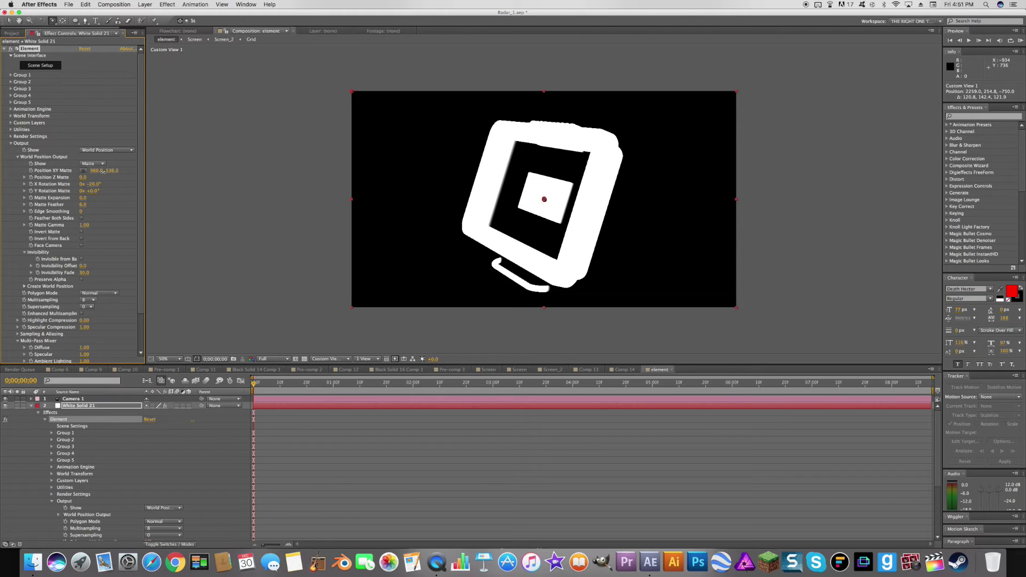
pyautogui.moveTo(102, 171); pyautogui.dragTo(52, 185)
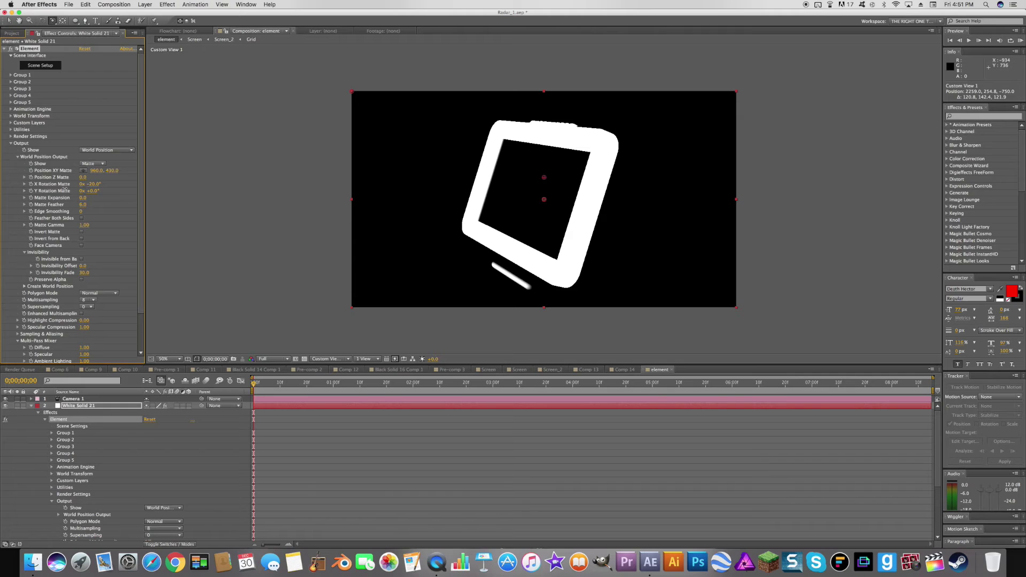
pyautogui.moveTo(520, 209)
pyautogui.mouseDown()
pyautogui.moveTo(501, 211)
pyautogui.moveTo(262, 127)
pyautogui.moveTo(535, 219)
pyautogui.mouseUp()
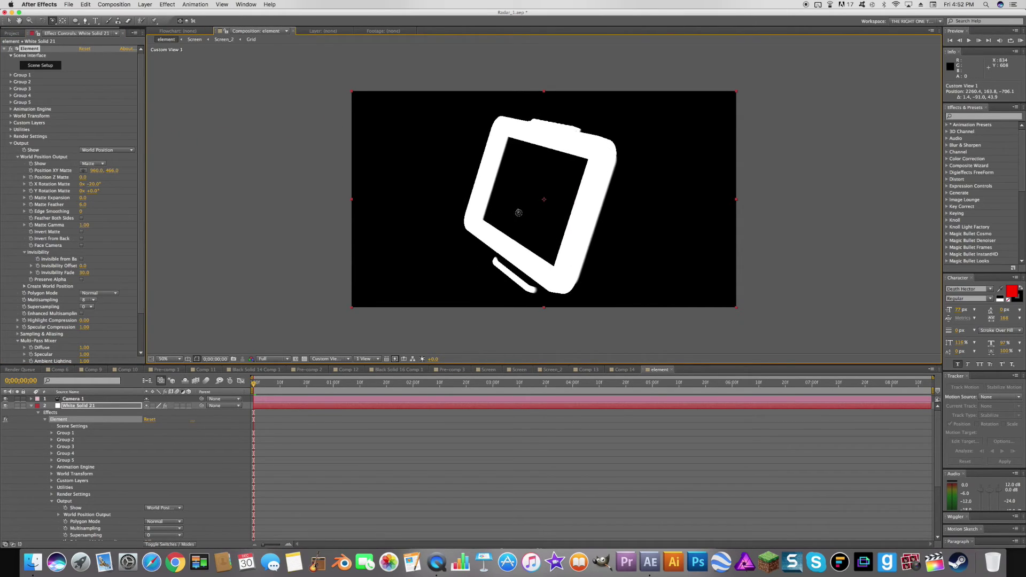
# Mask Screen with an inverted luma matte, then open the Screen precomp by itself.
pyautogui.click(32, 407)
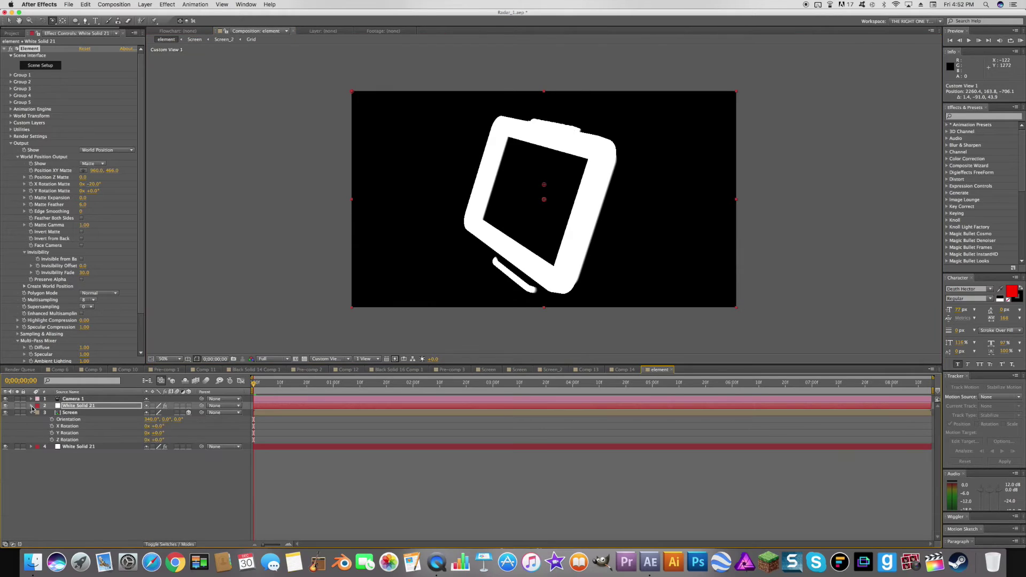
pyautogui.click(179, 545)
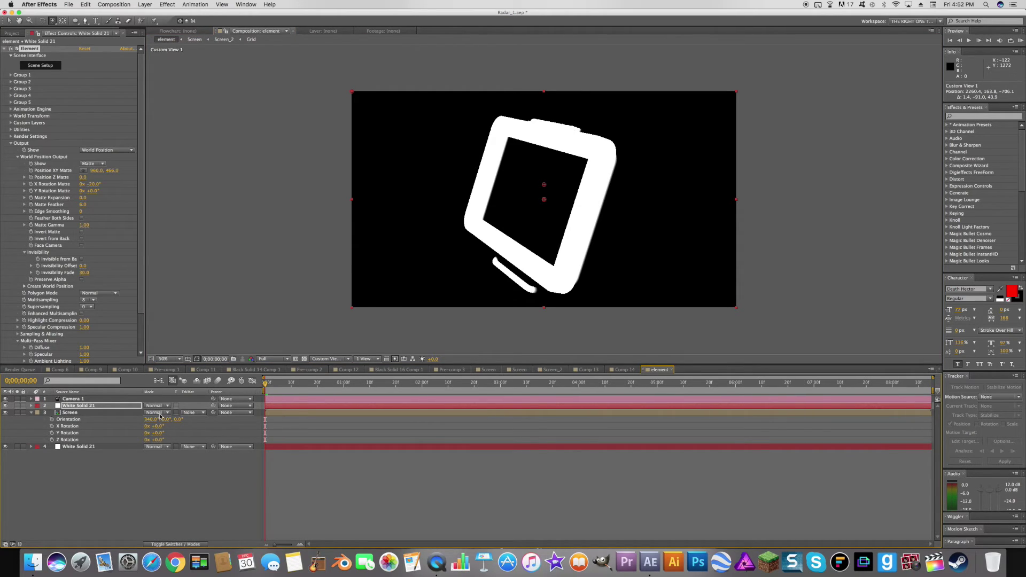
pyautogui.click(193, 414)
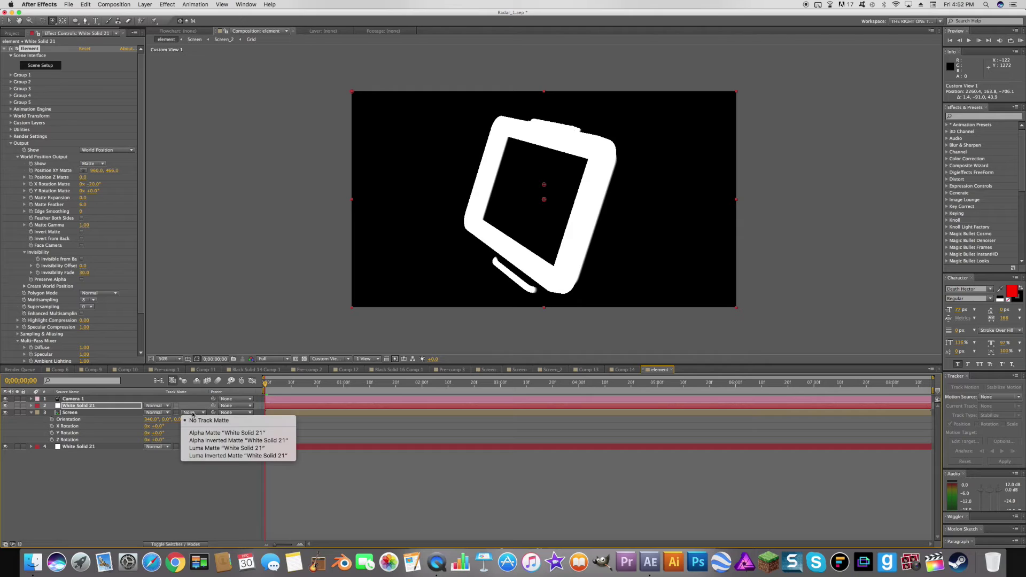
pyautogui.click(208, 457)
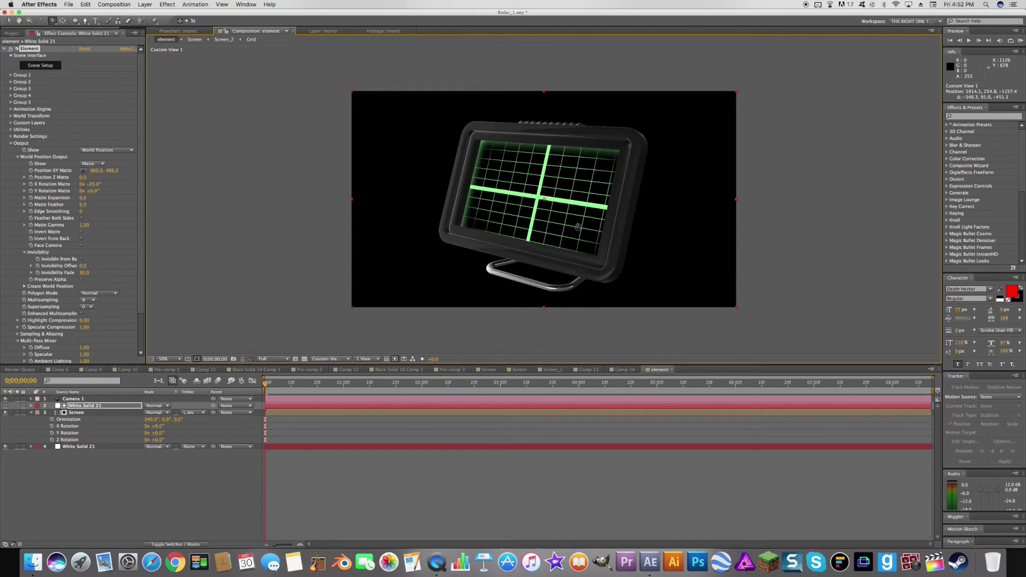
pyautogui.moveTo(578, 227)
pyautogui.mouseDown()
pyautogui.moveTo(551, 234)
pyautogui.moveTo(571, 236)
pyautogui.moveTo(569, 226)
pyautogui.mouseUp()
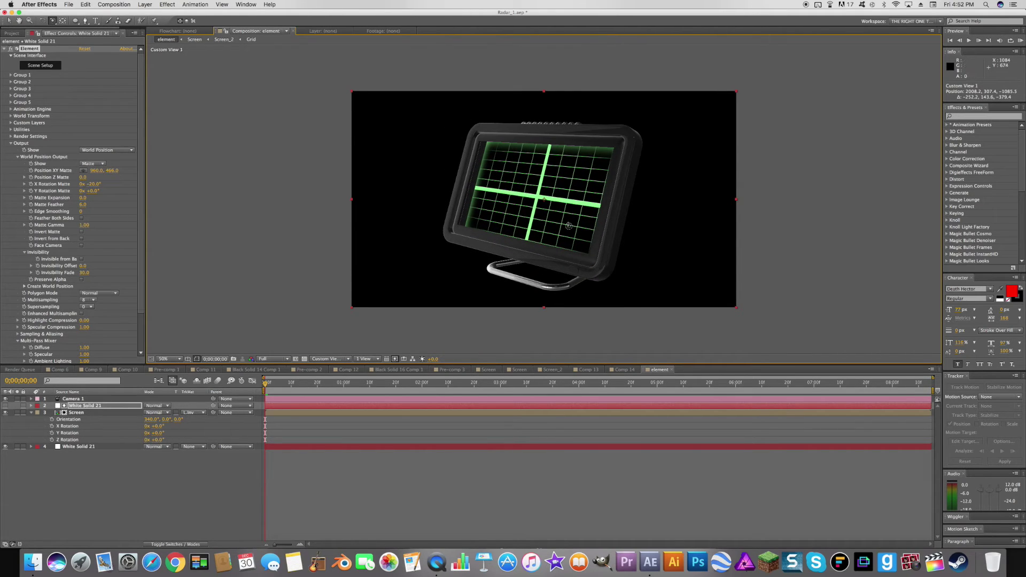
pyautogui.doubleClick(89, 414)
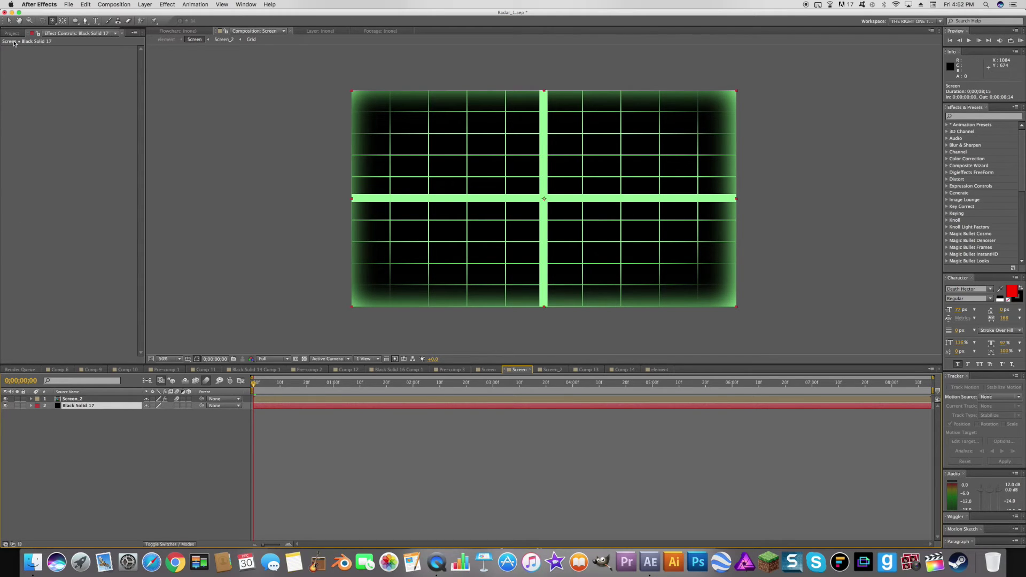
# Add Smudgy.png as the top layer of the Screen comp.
pyautogui.click(11, 33)
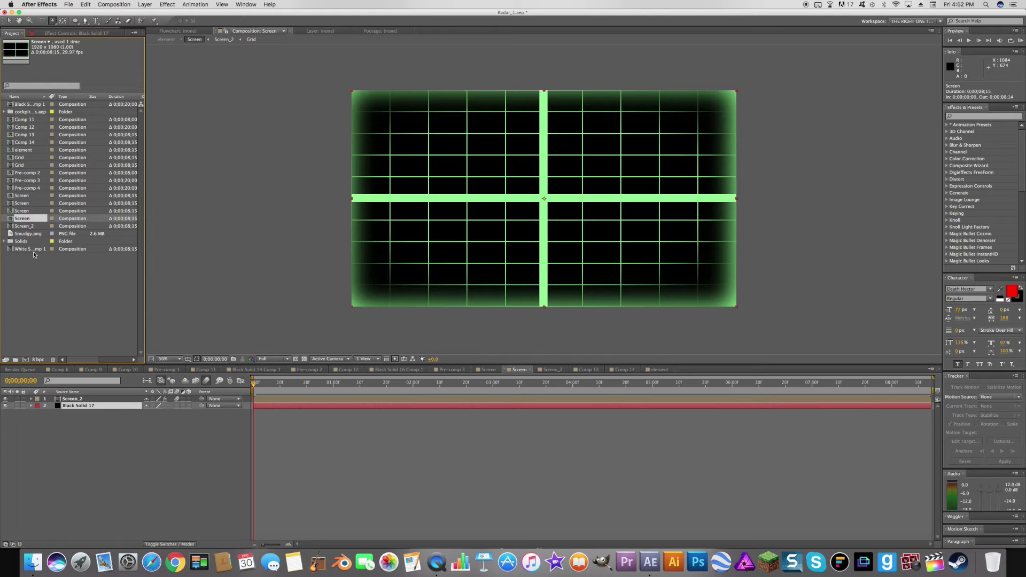
pyautogui.click(30, 234)
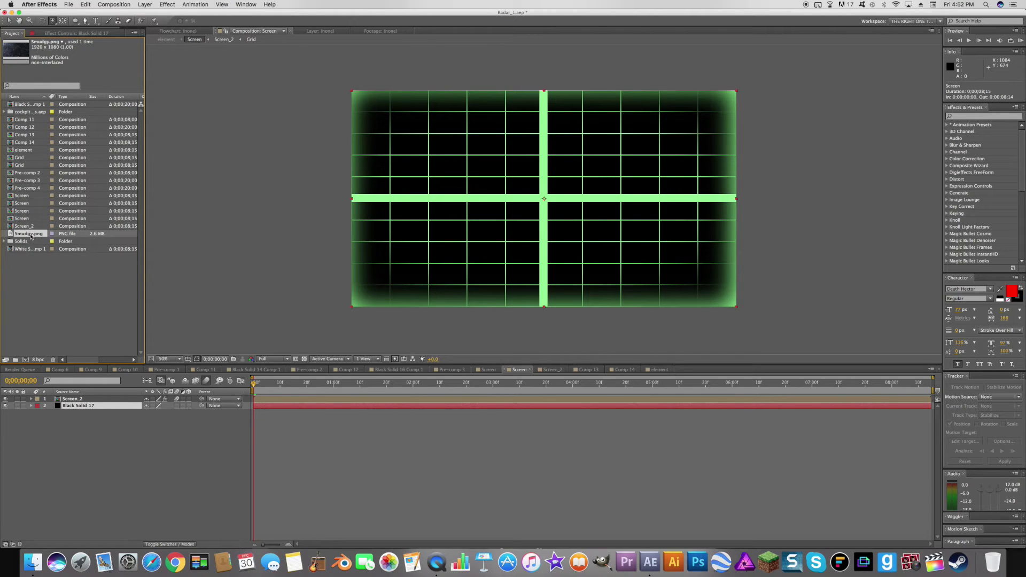
pyautogui.moveTo(31, 236); pyautogui.dragTo(70, 397)
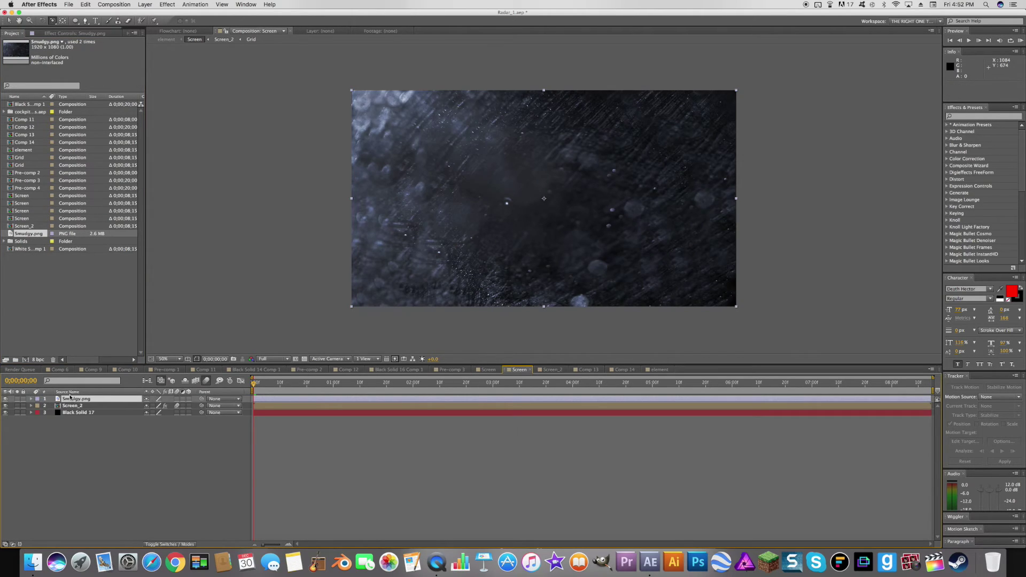
# Set Smudgy.png to Screen blend mode at 42% opacity.
pyautogui.click(170, 544)
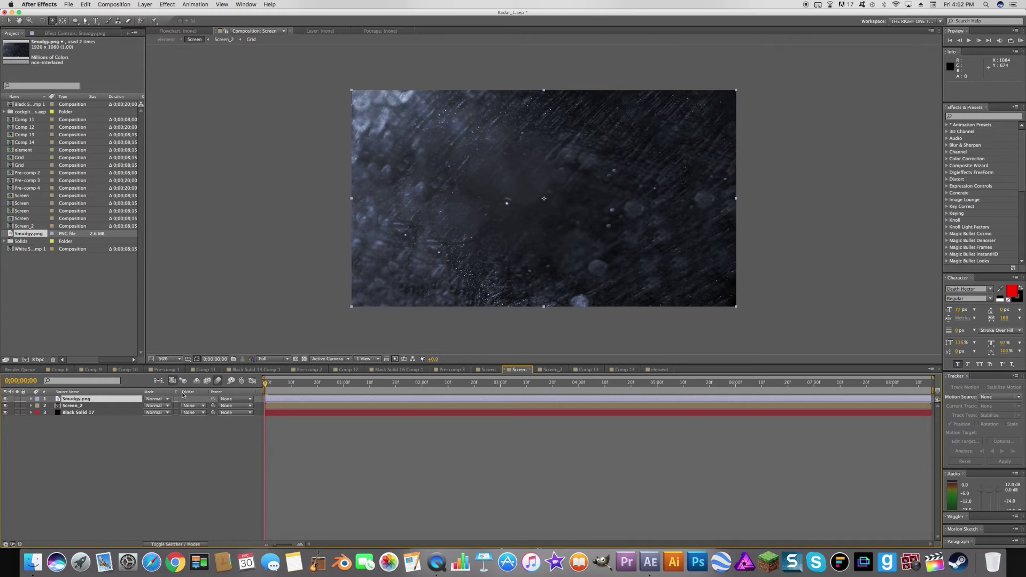
pyautogui.click(164, 402)
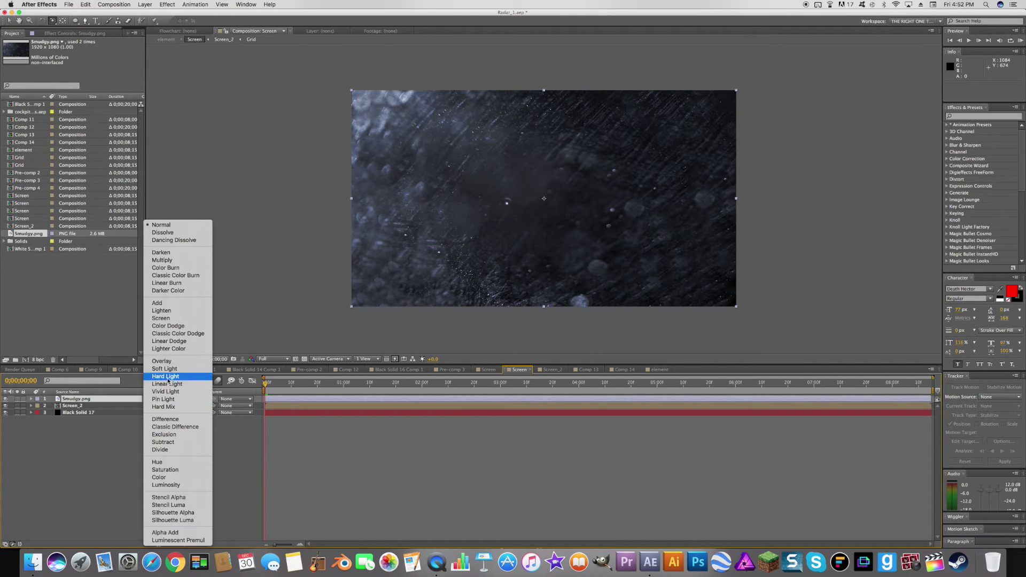
pyautogui.click(160, 318)
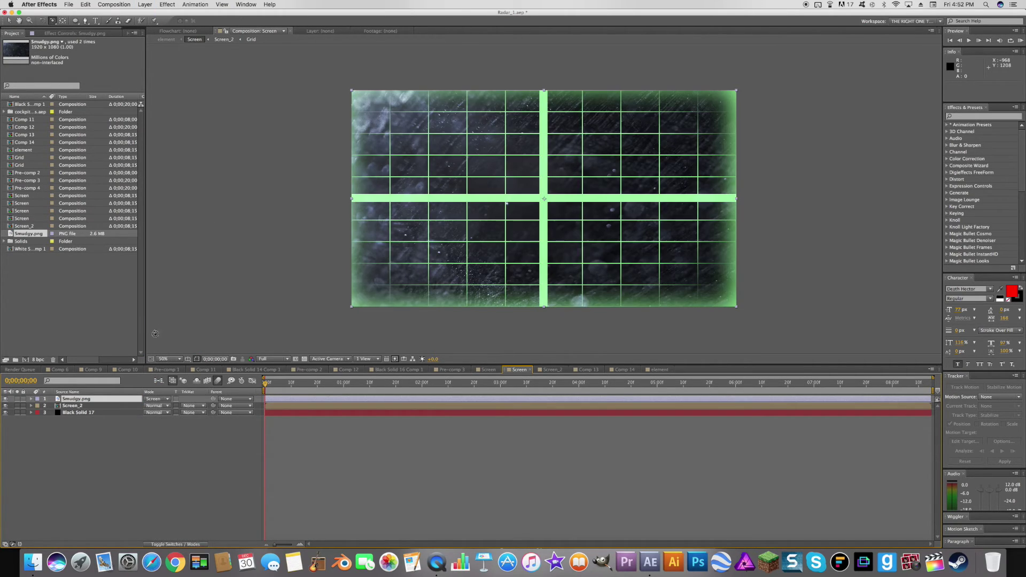
pyautogui.press('t')
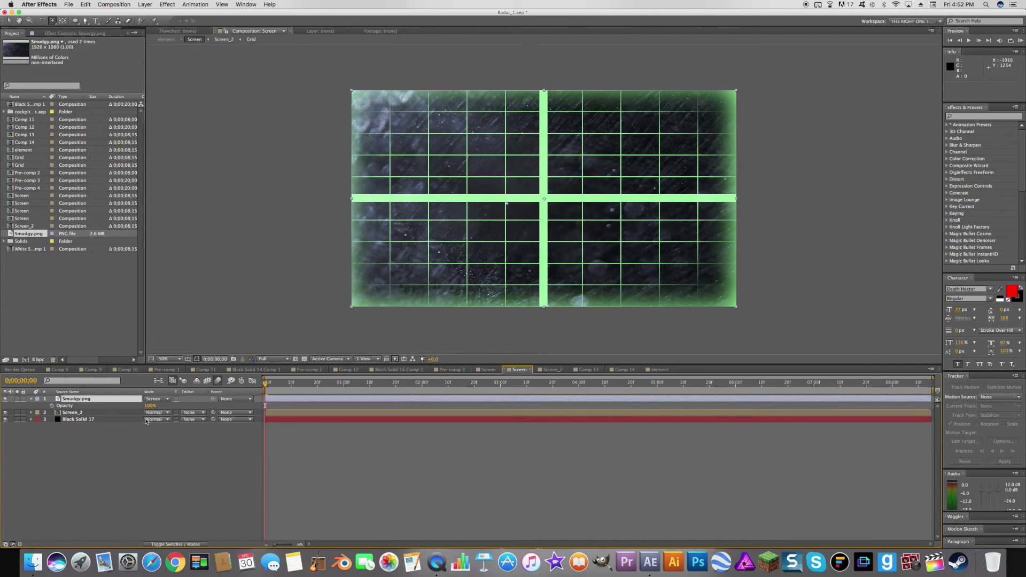
pyautogui.moveTo(150, 405); pyautogui.dragTo(131, 410)
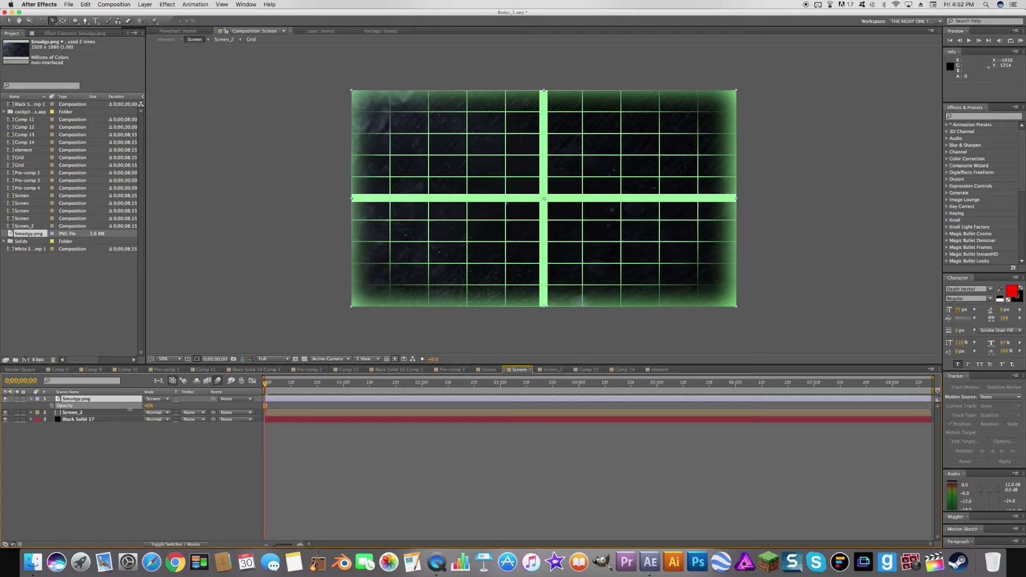
pyautogui.press('Return')
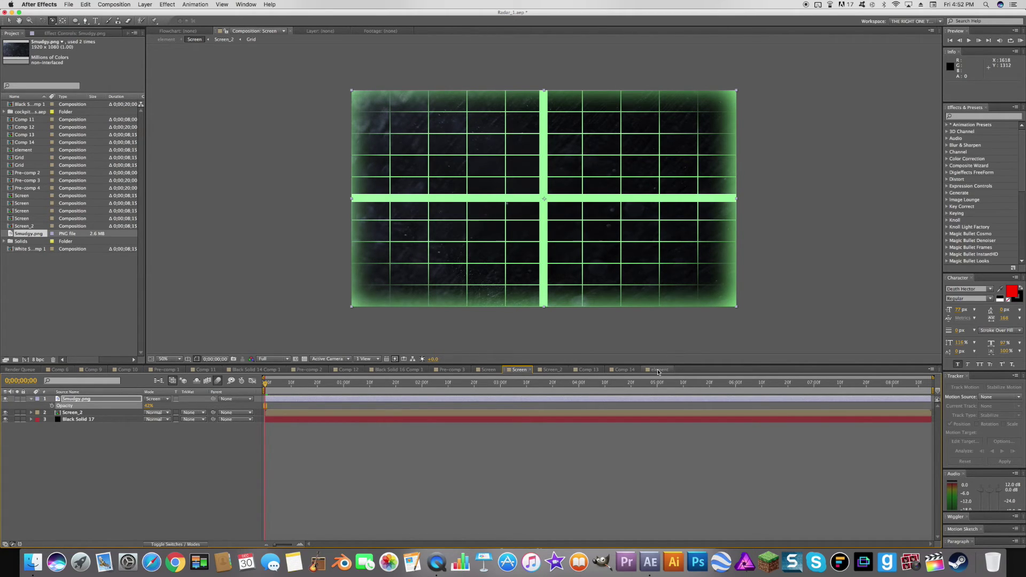
# In the element comp, reposition Light 2 around the 3D monitor.
pyautogui.click(659, 370)
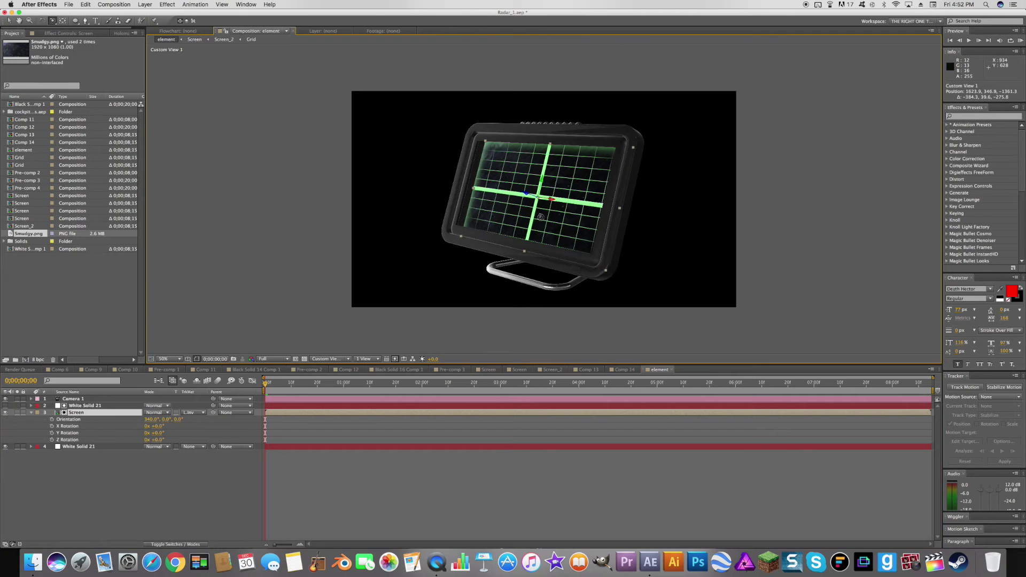
pyautogui.moveTo(541, 217); pyautogui.dragTo(557, 202)
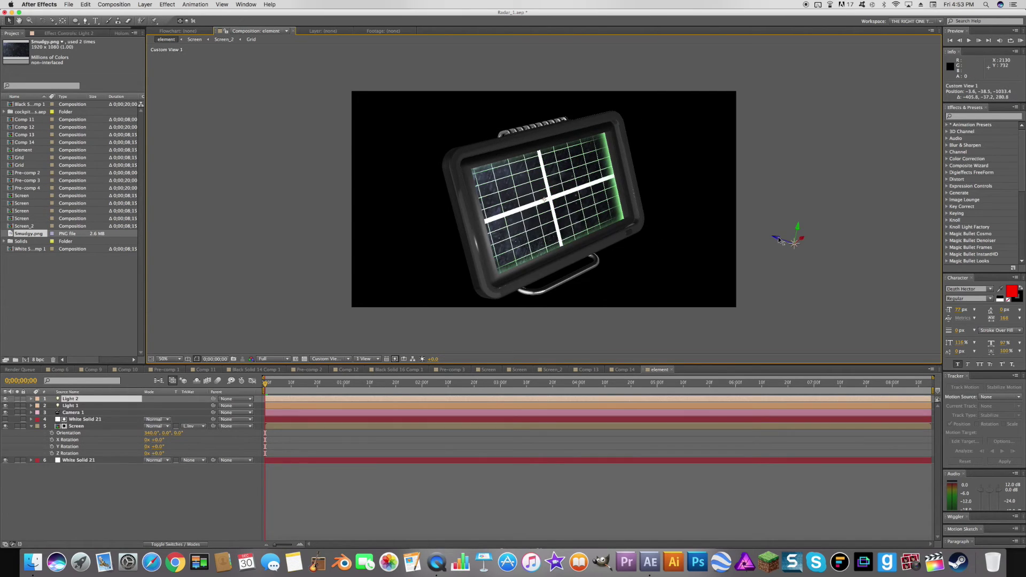
pyautogui.moveTo(780, 241); pyautogui.dragTo(610, 214)
pyautogui.press('c')
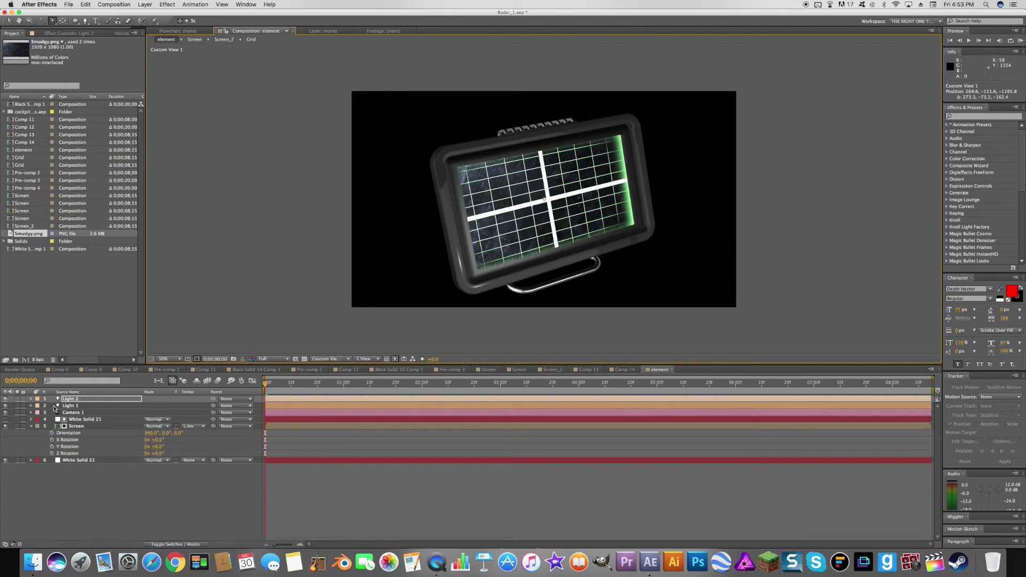
# Set the Screen layer's Accepts Lights and Accepts Shadows to Off.
pyautogui.click(92, 420)
pyautogui.click(89, 428)
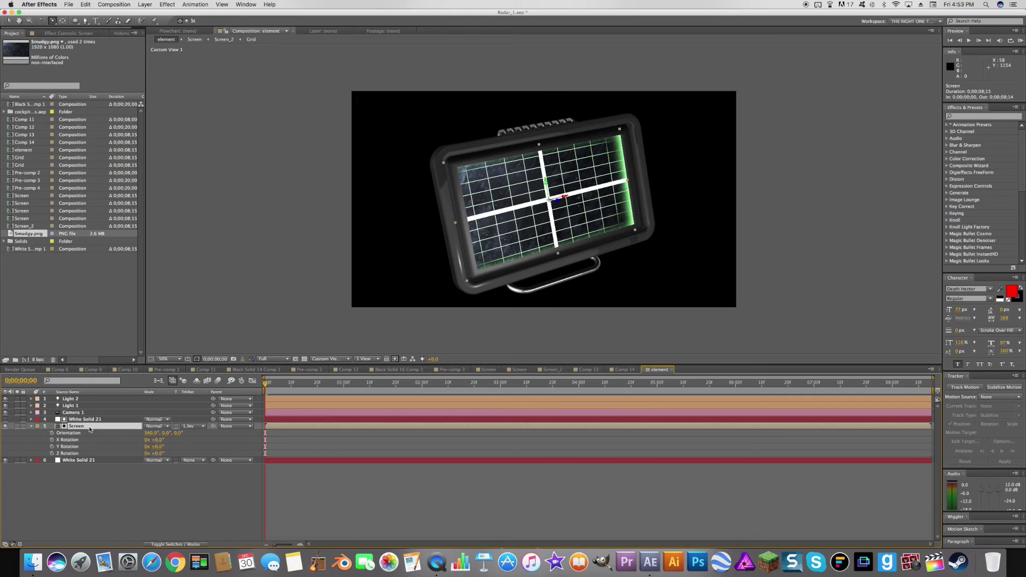
pyautogui.press('a')
pyautogui.press('a')
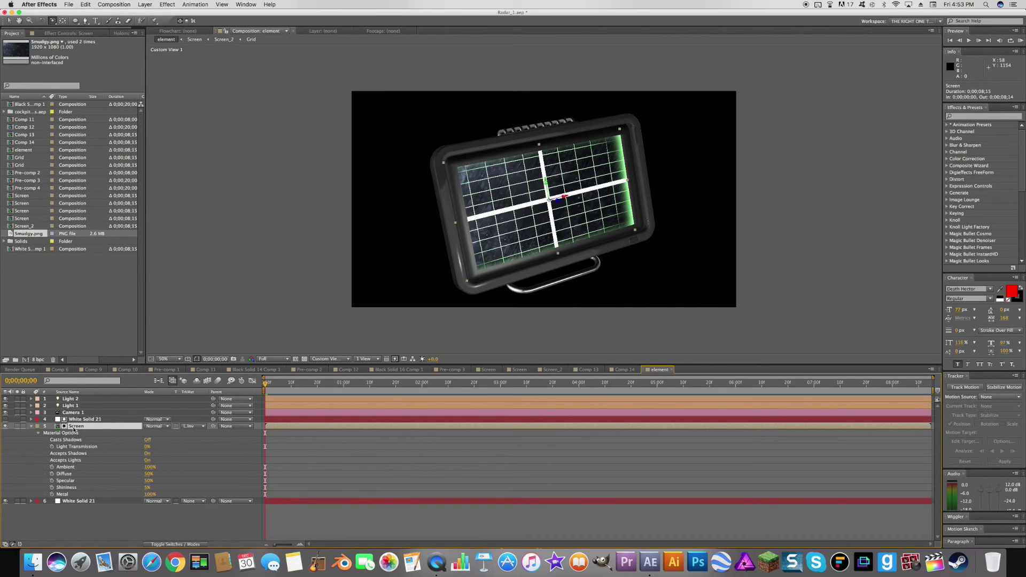
pyautogui.click(147, 460)
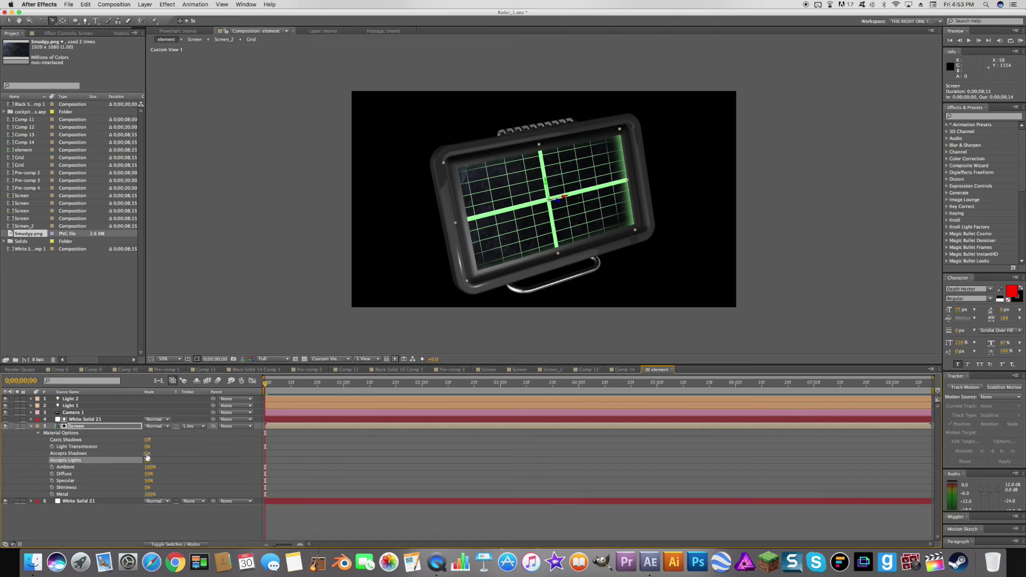
pyautogui.click(148, 453)
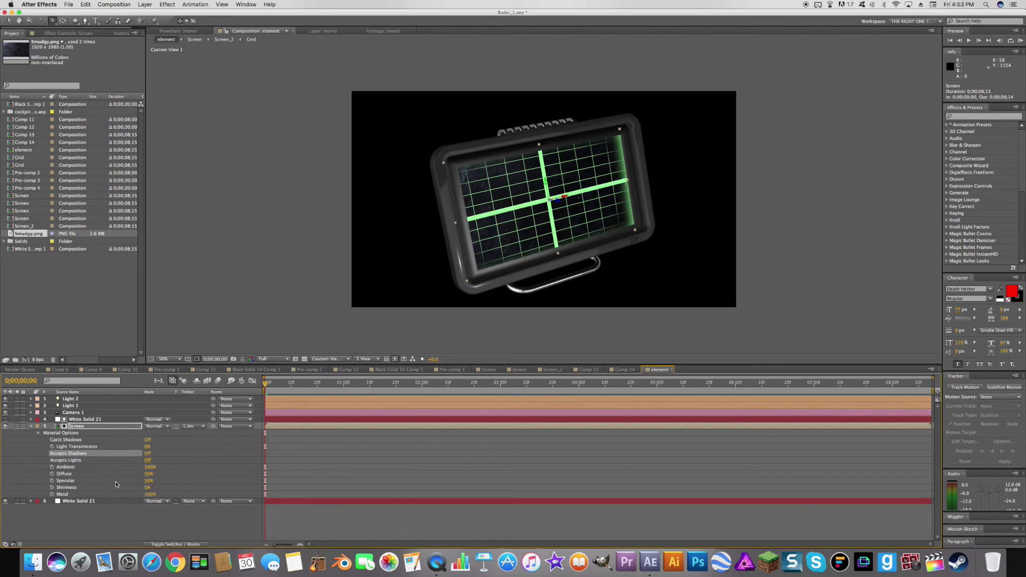
# Add a Glow to the Screen layer with green A & B Colors, 17.6% threshold, radius 95.
pyautogui.click(68, 33)
pyautogui.rightClick(59, 87)
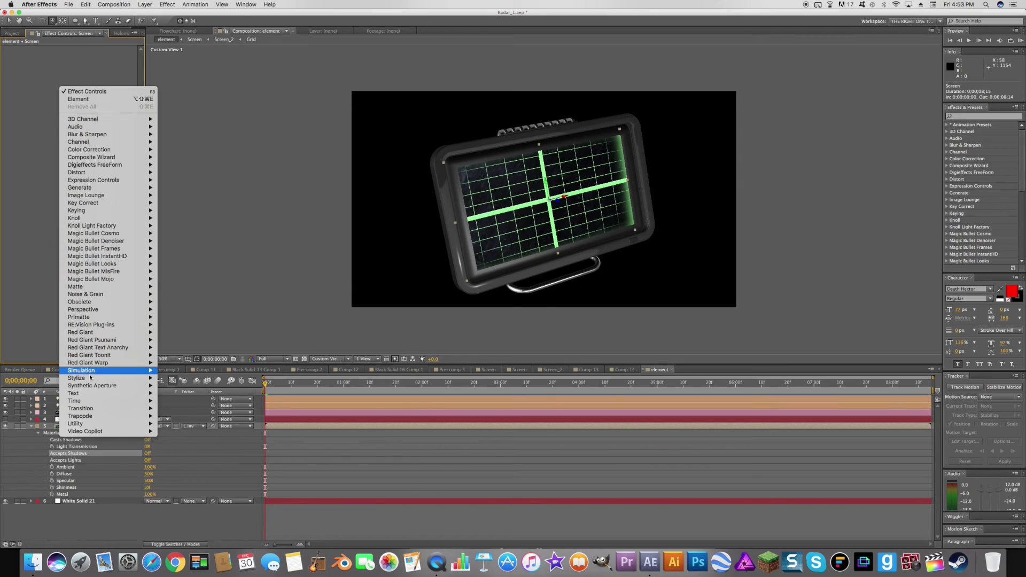
pyautogui.moveTo(150, 379)
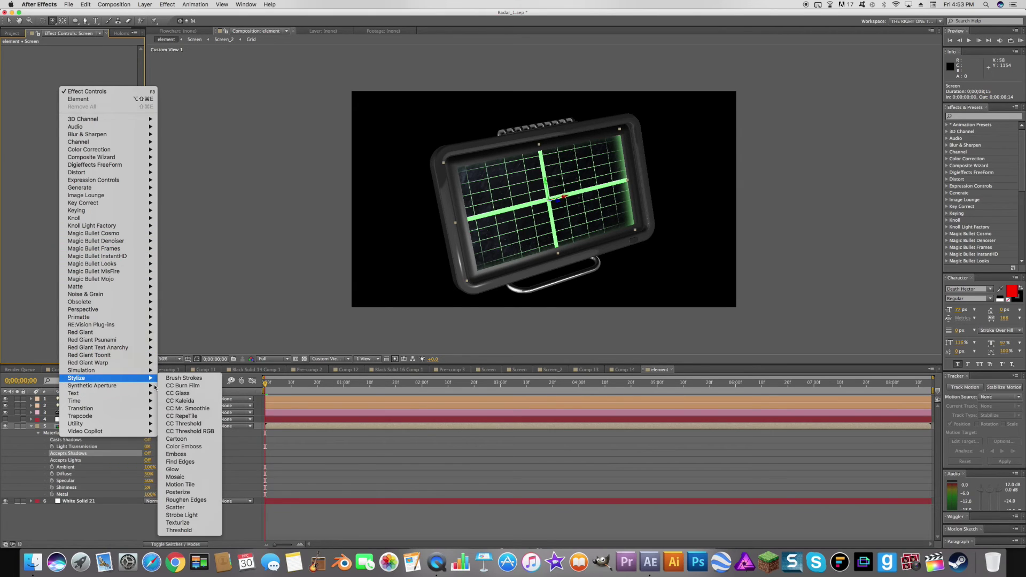
pyautogui.click(192, 470)
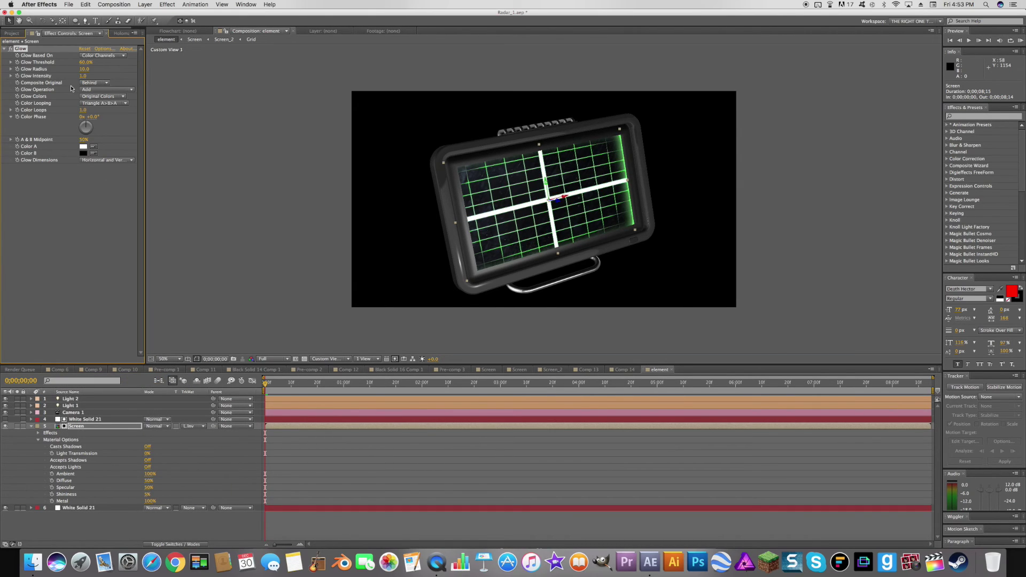
pyautogui.moveTo(86, 68); pyautogui.dragTo(134, 69)
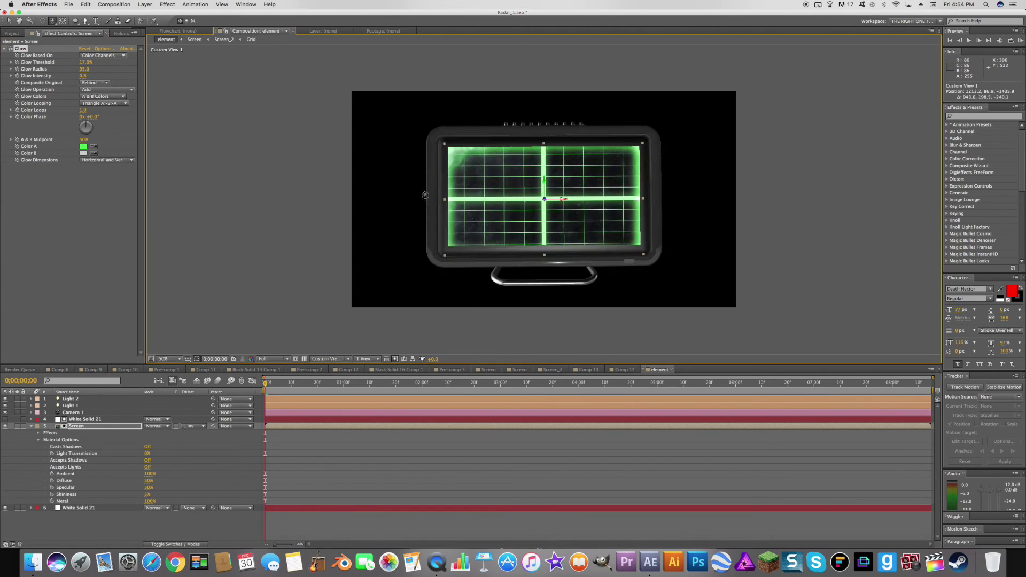
pyautogui.moveTo(385, 206); pyautogui.dragTo(930, 172)
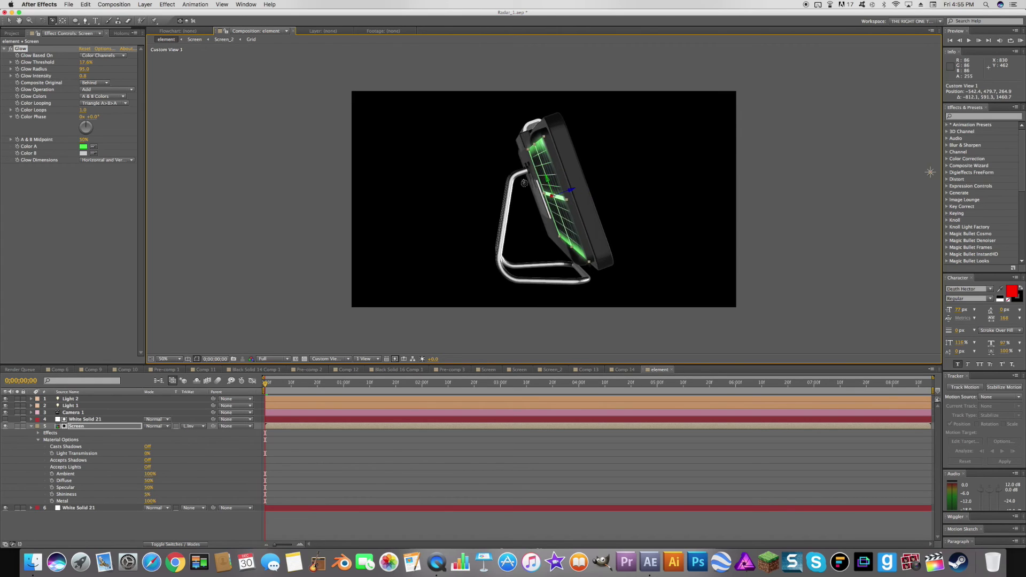
pyautogui.moveTo(524, 183); pyautogui.dragTo(417, 179)
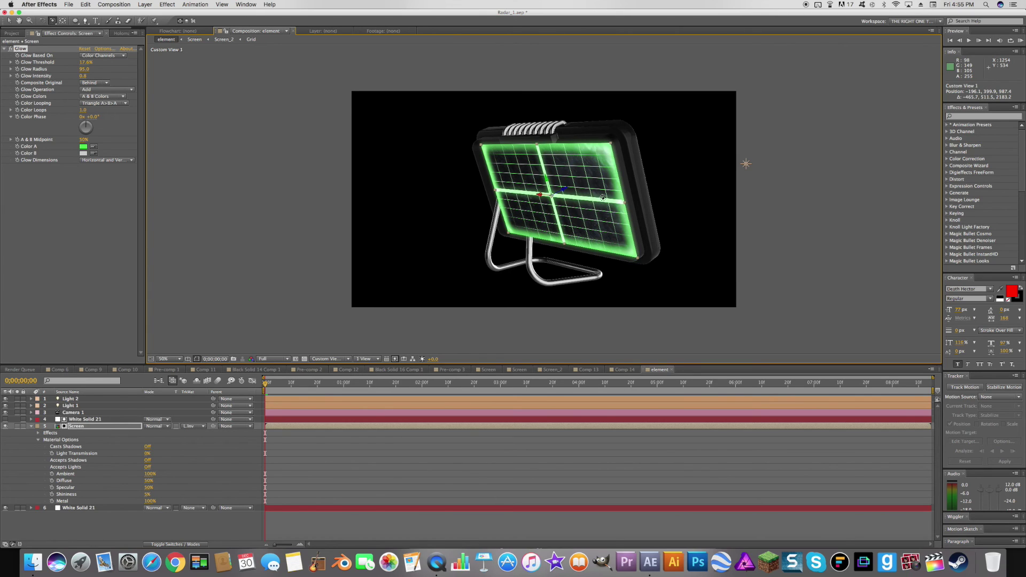
pyautogui.moveTo(602, 197); pyautogui.dragTo(474, 217)
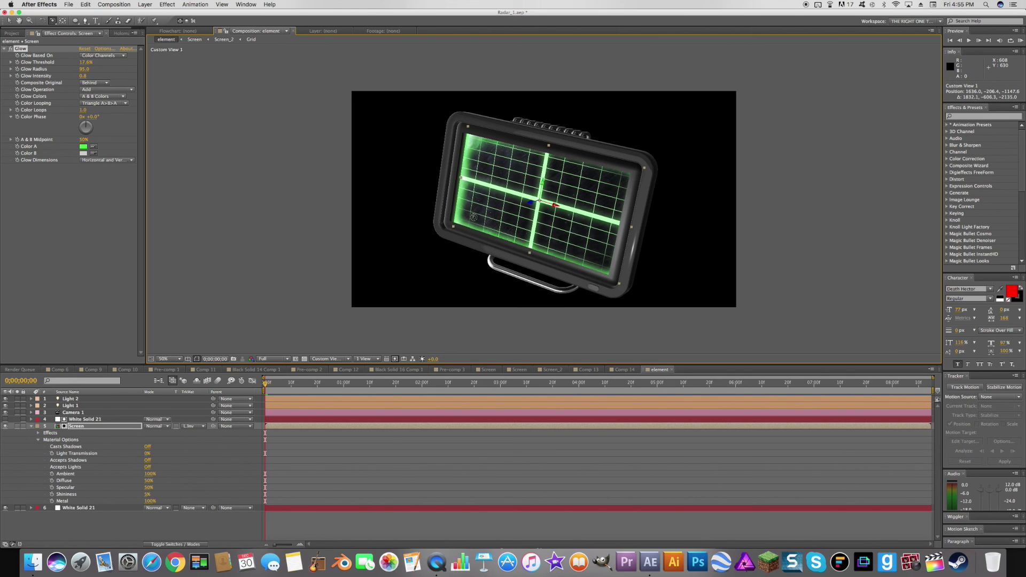